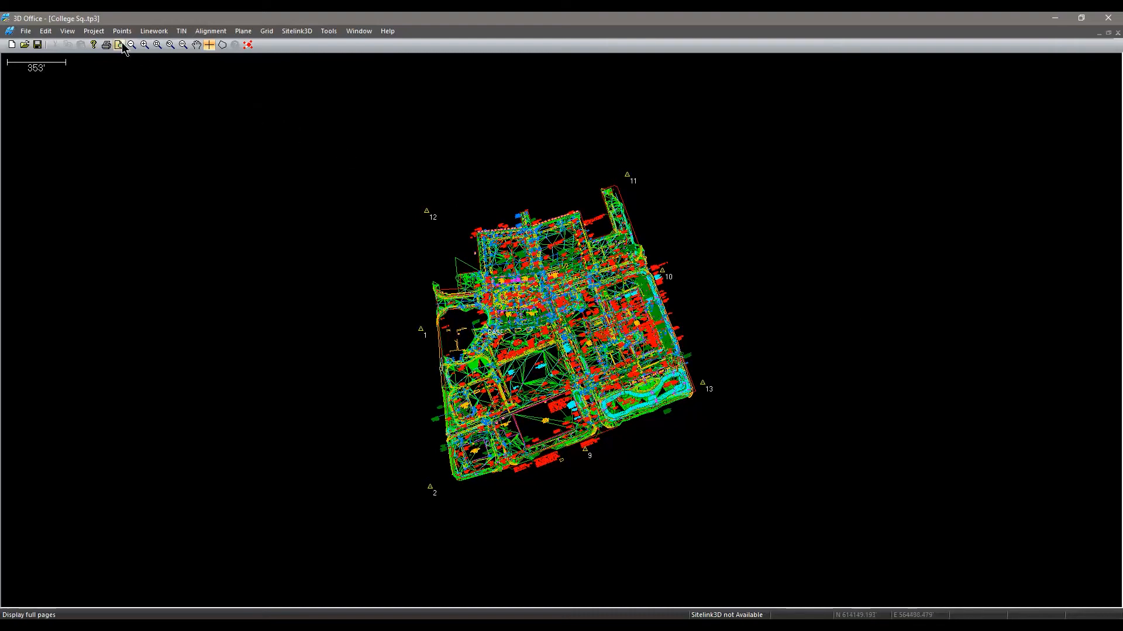
Review the project's control point errors and the localization parameters, and close the control point settings without changes
{"action": "left_click", "coordinate": [97, 32]}
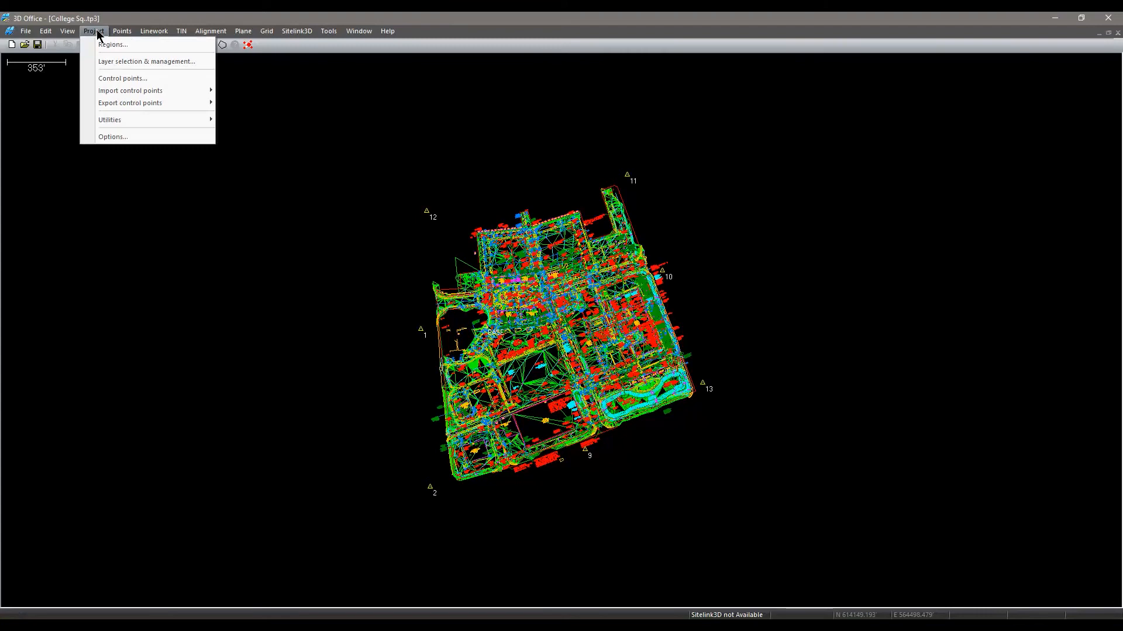
{"action": "left_click", "coordinate": [149, 78]}
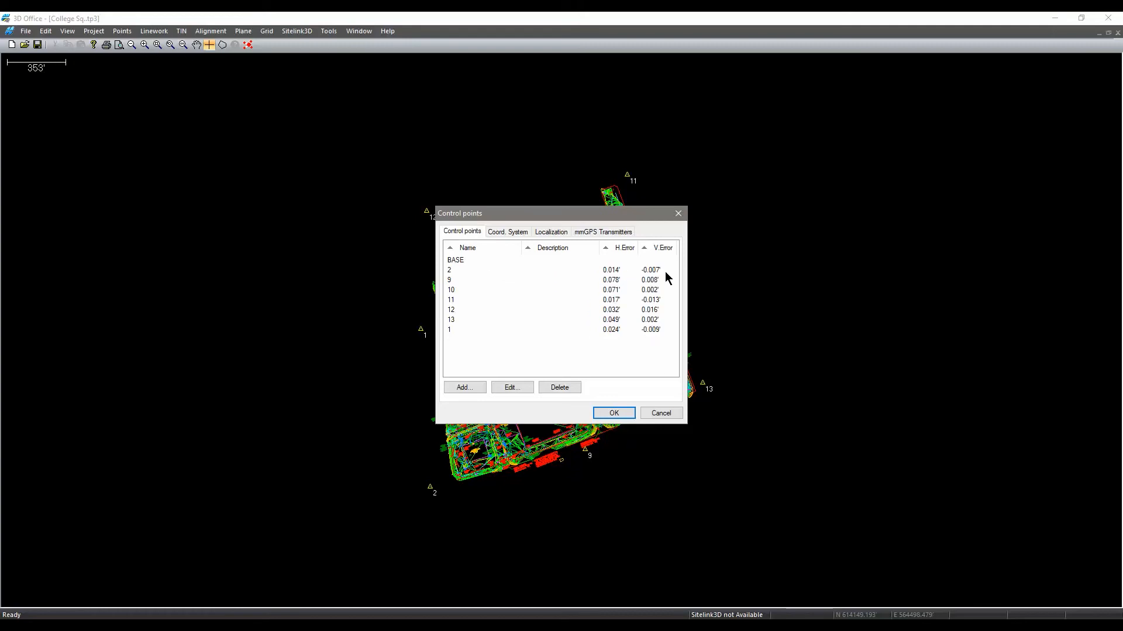
{"action": "left_click", "coordinate": [544, 232]}
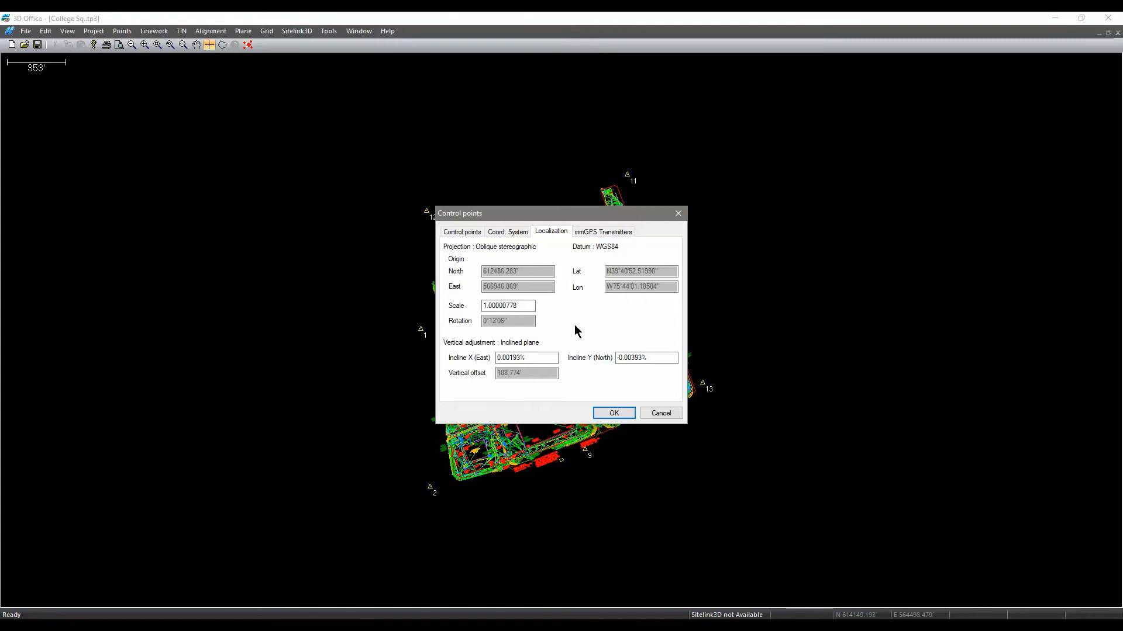
{"action": "left_click", "coordinate": [462, 234]}
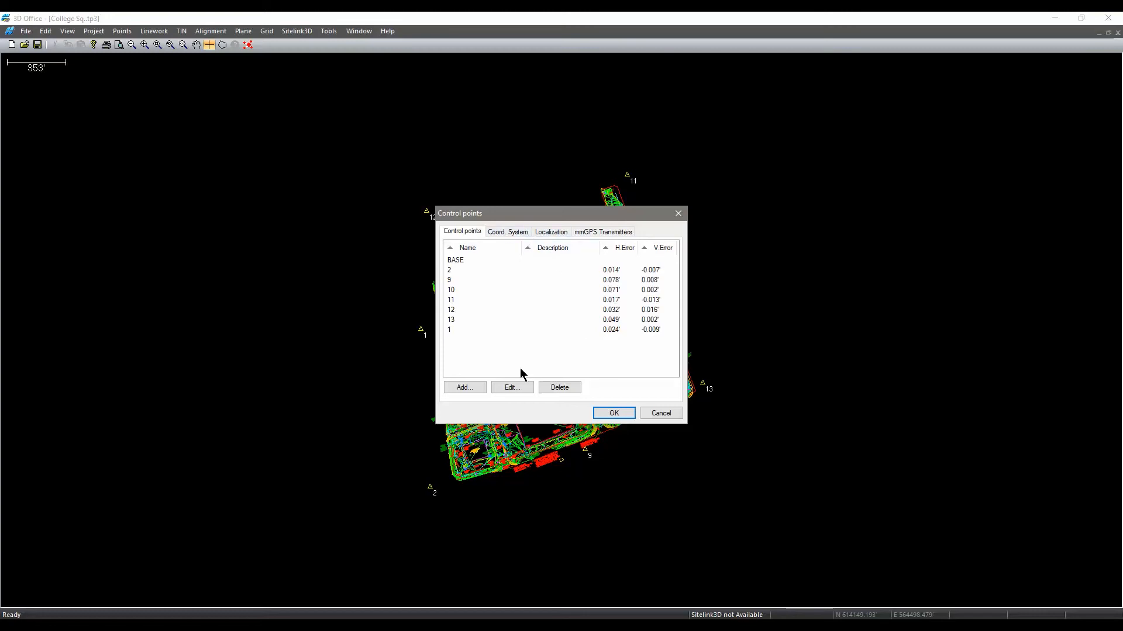
{"action": "left_click", "coordinate": [660, 414]}
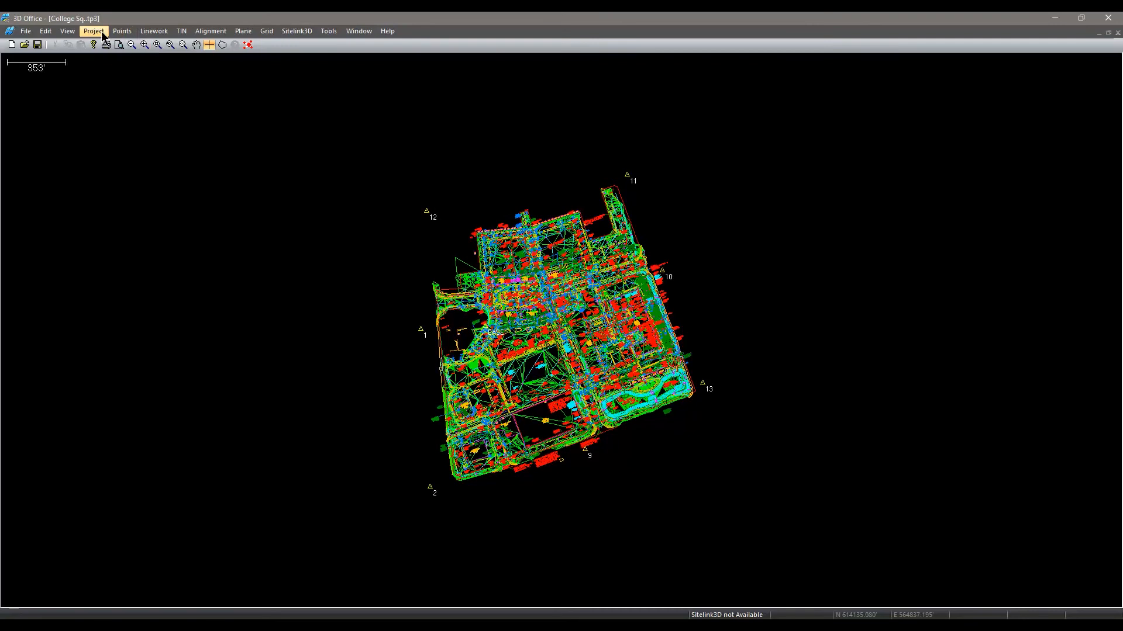
Start a text-file export of the control points and inspect the CSV format's name, file extension and line items
{"action": "left_click", "coordinate": [94, 31]}
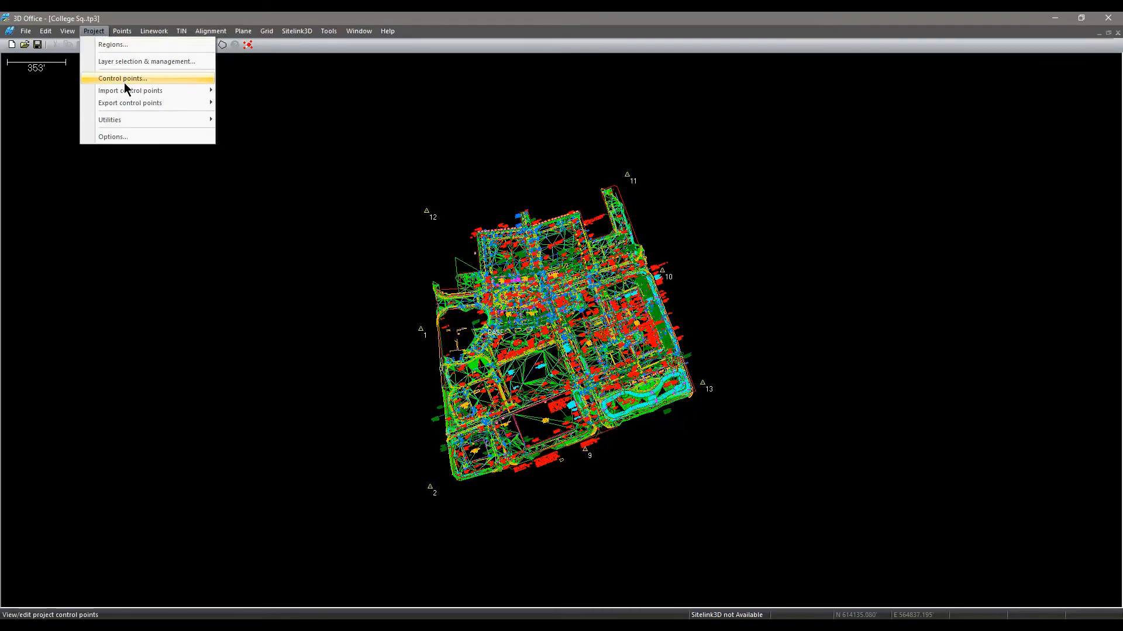
{"action": "mouse_move", "coordinate": [135, 106]}
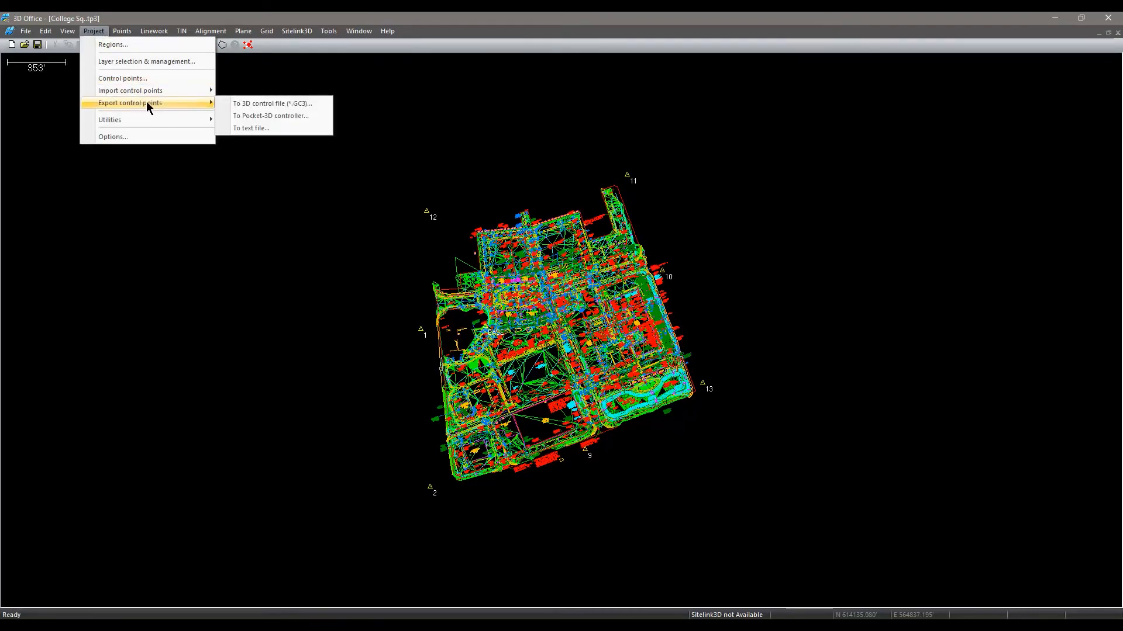
{"action": "left_click", "coordinate": [277, 127]}
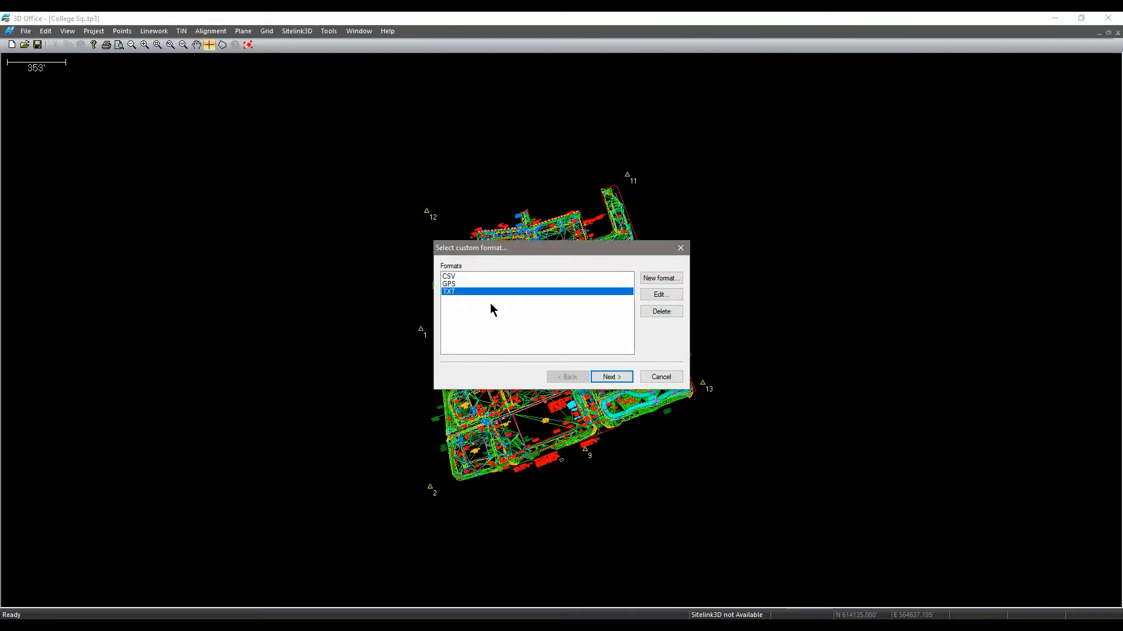
{"action": "left_click", "coordinate": [453, 277]}
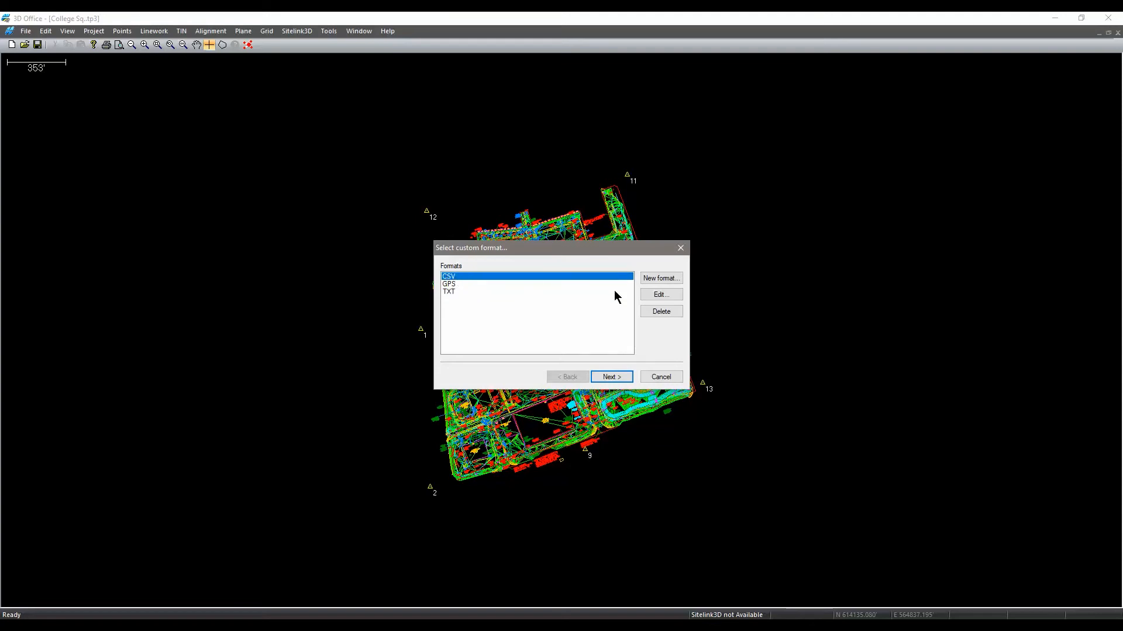
{"action": "left_click", "coordinate": [659, 295]}
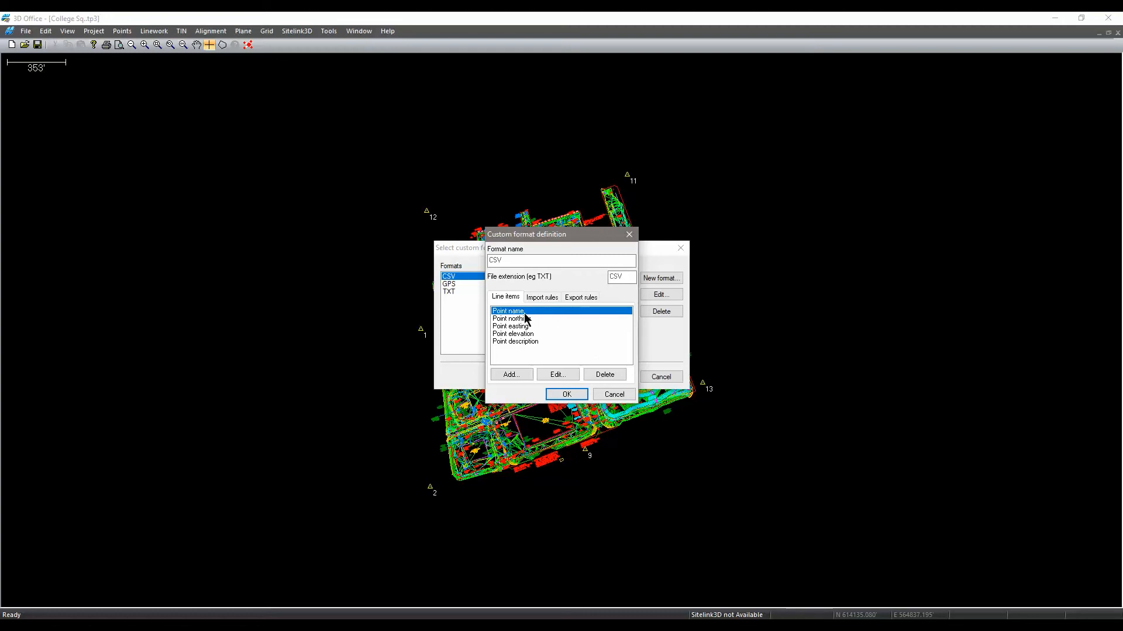
{"action": "left_click", "coordinate": [497, 260]}
{"action": "double_click", "coordinate": [497, 261]}
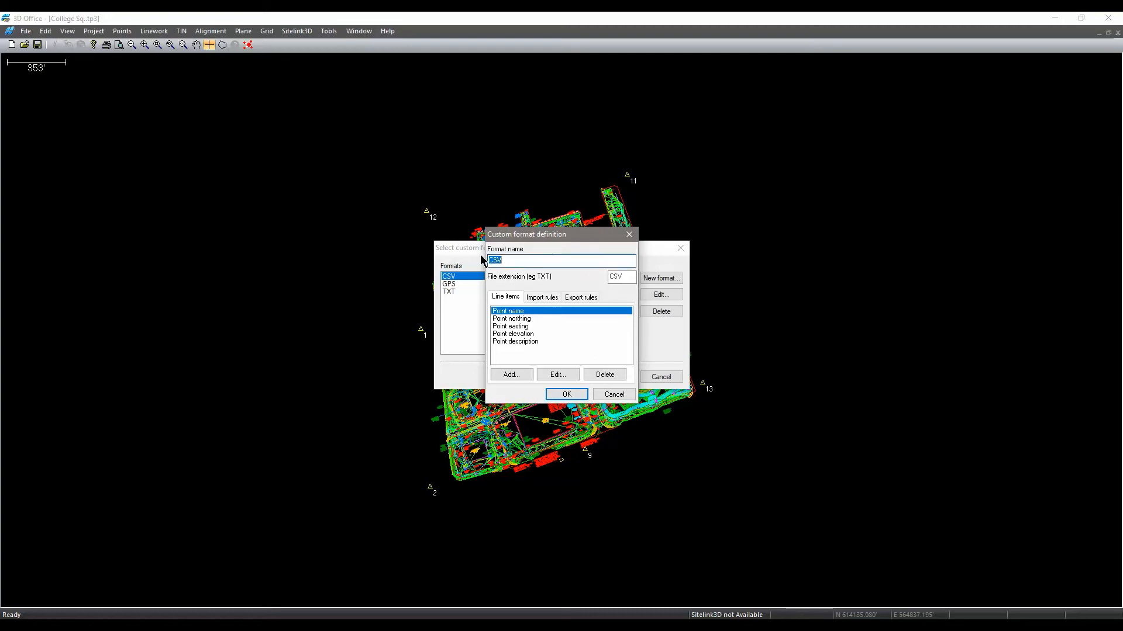
{"action": "double_click", "coordinate": [630, 277]}
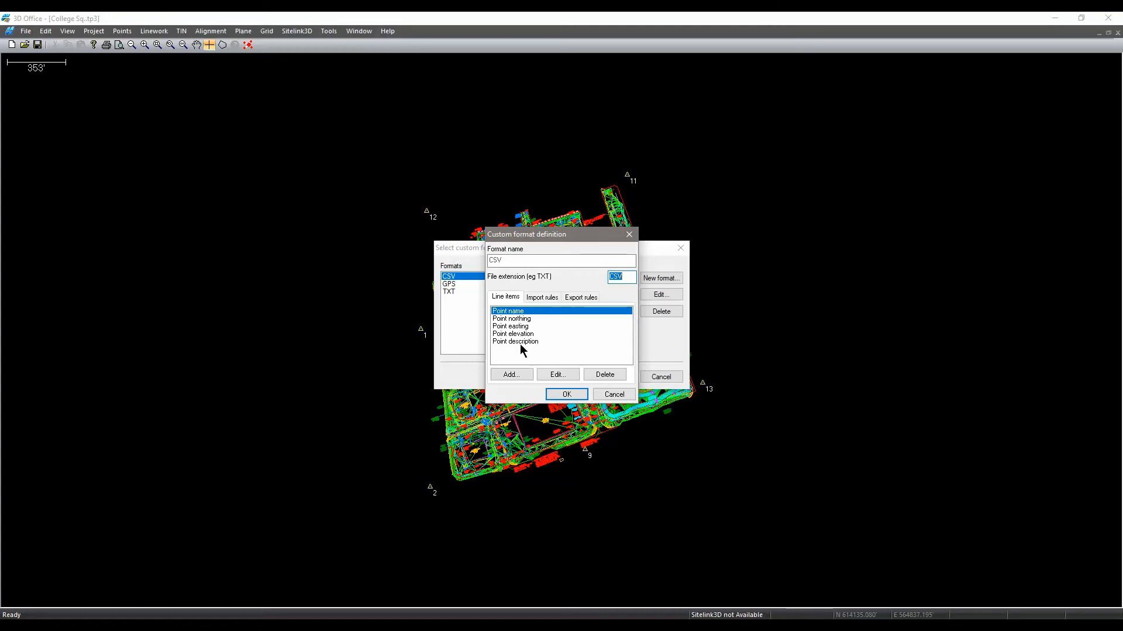
{"action": "left_click", "coordinate": [615, 395]}
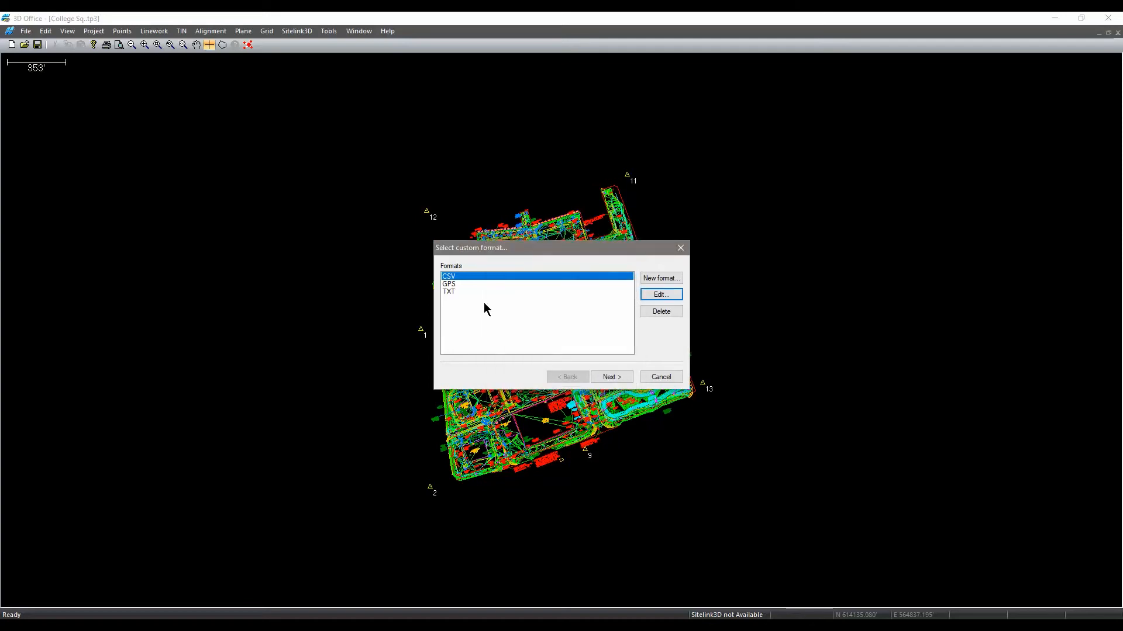
Inspect the GPS format's name, file extension and WGS84 line items, leaving its definition unchanged
{"action": "left_click", "coordinate": [450, 285]}
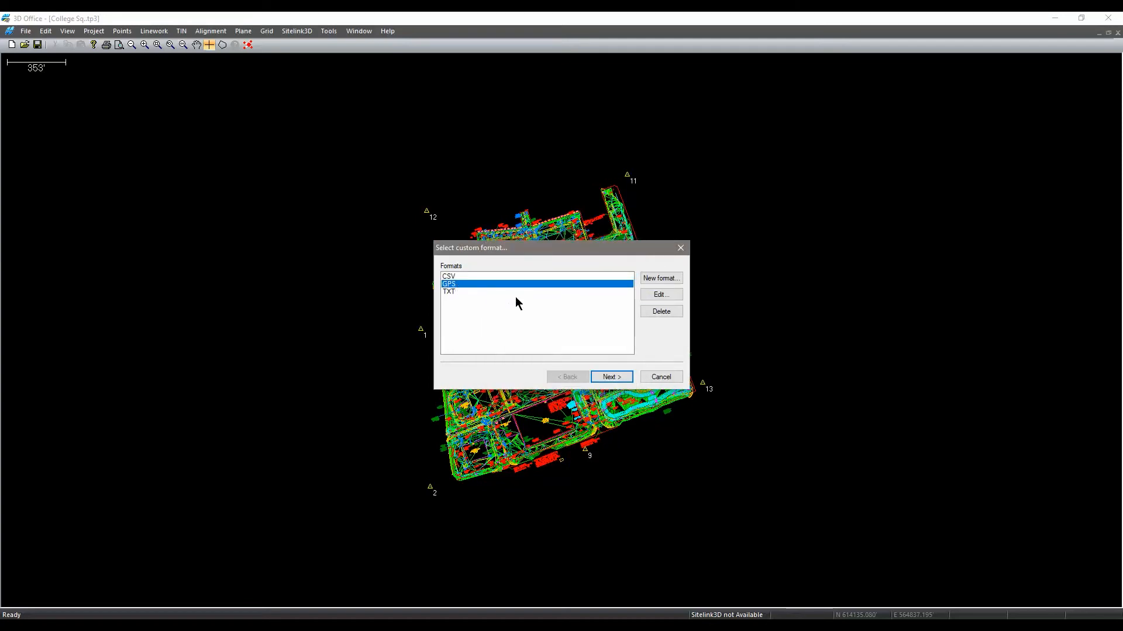
{"action": "left_click", "coordinate": [655, 295]}
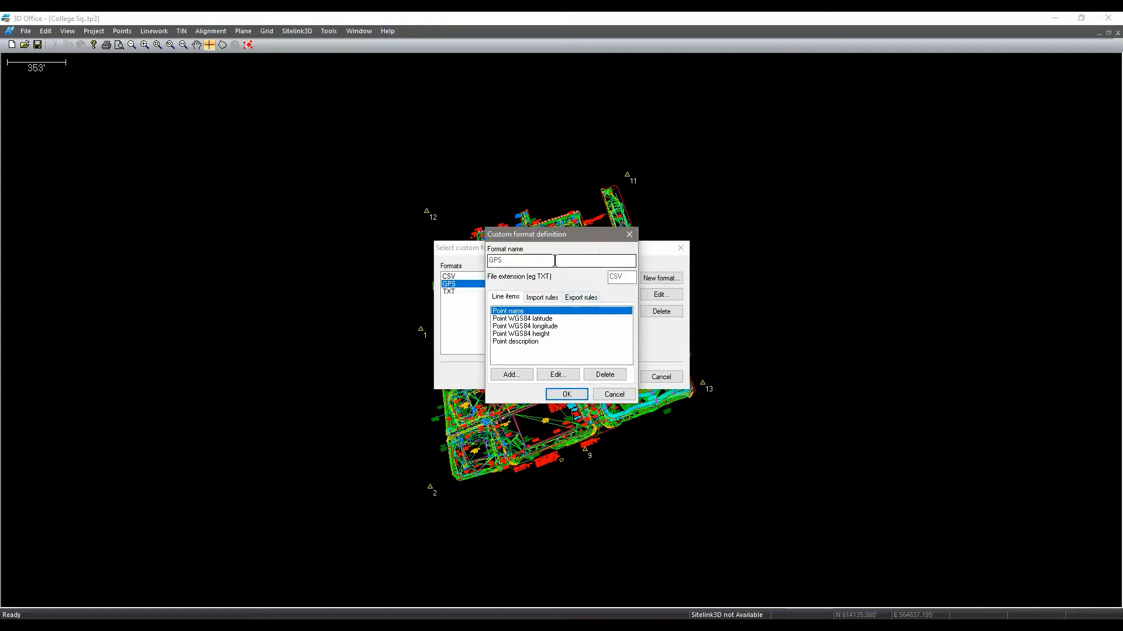
{"action": "left_click_drag", "start_coordinate": [555, 261], "coordinate": [489, 261]}
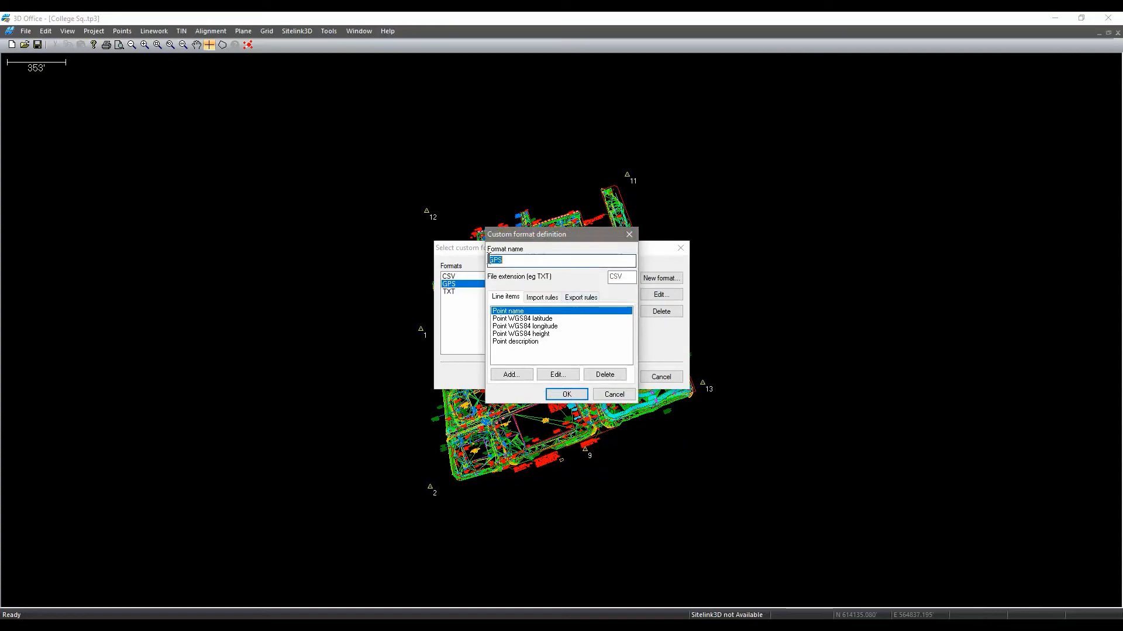
{"action": "double_click", "coordinate": [626, 277]}
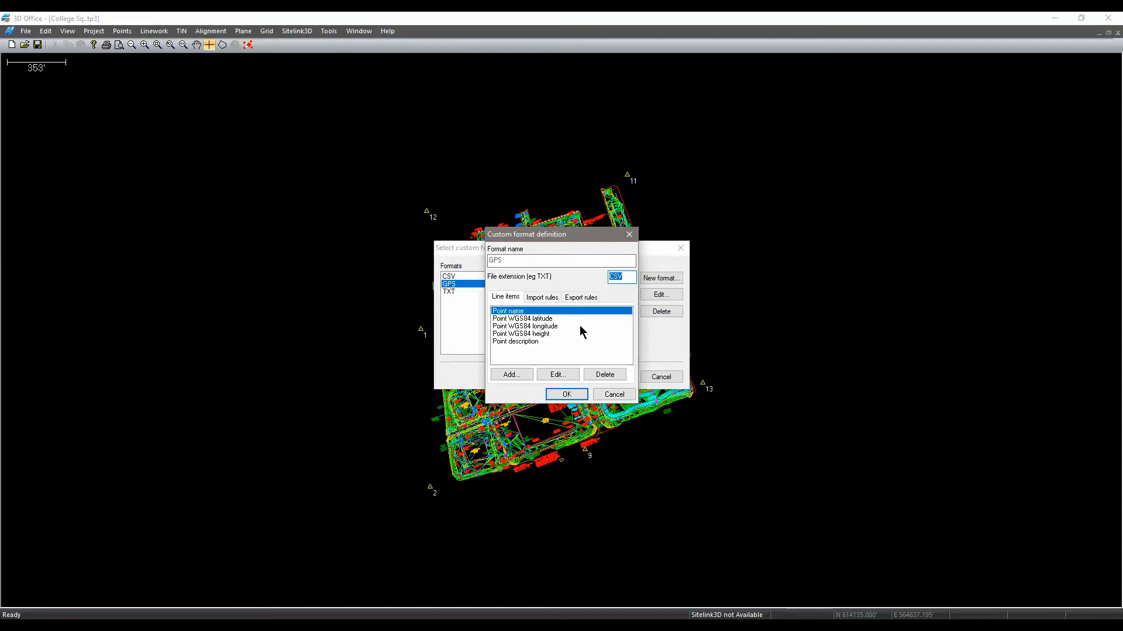
{"action": "left_click", "coordinate": [619, 395]}
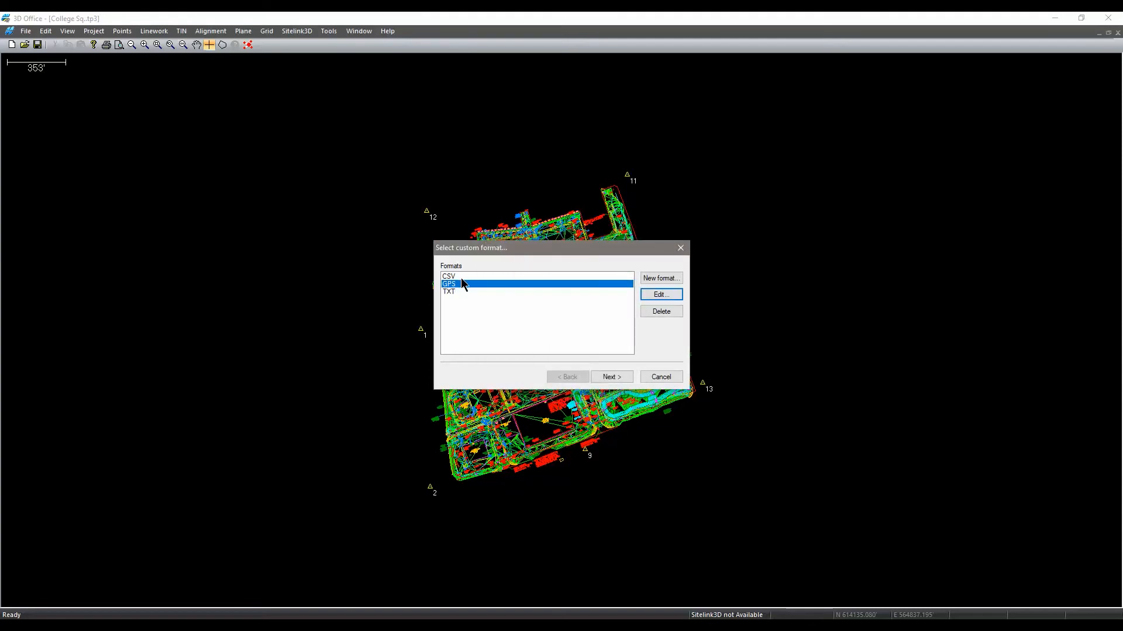
Export the control points in the CSV format as College Sq..CSV to the File Conversions folder under $-Client Files
{"action": "left_click", "coordinate": [482, 278]}
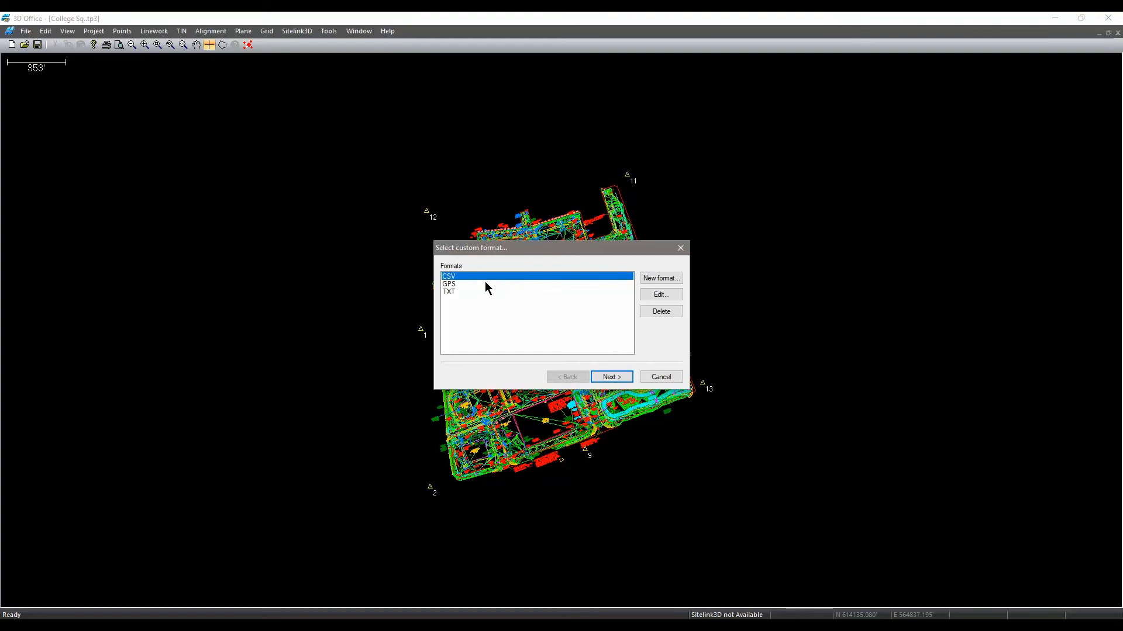
{"action": "left_click", "coordinate": [611, 377]}
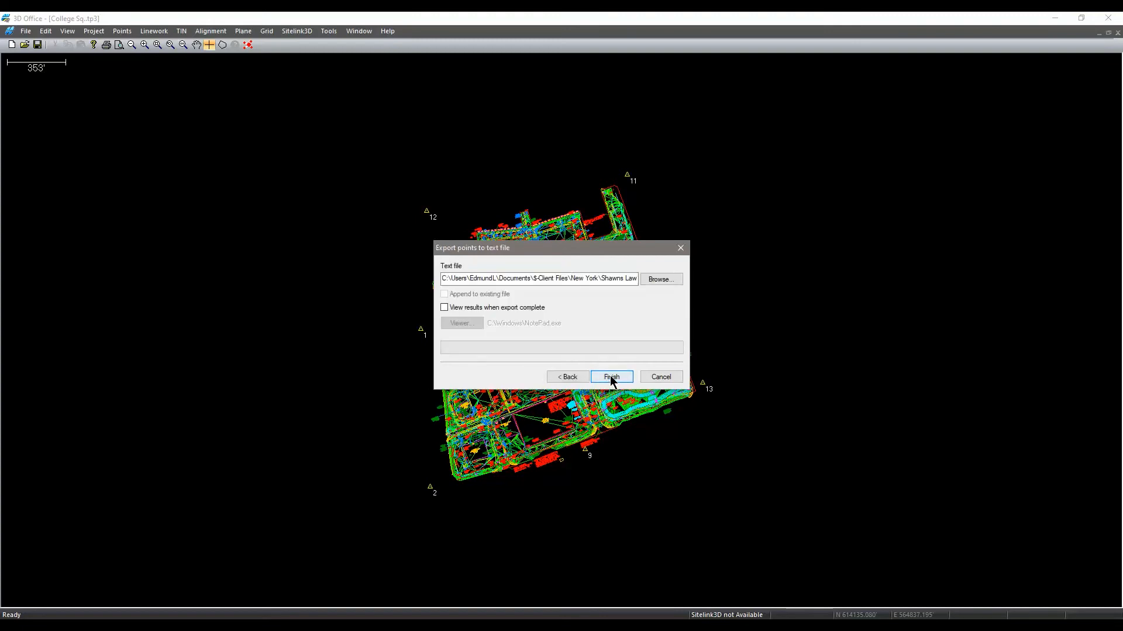
{"action": "left_click", "coordinate": [658, 279]}
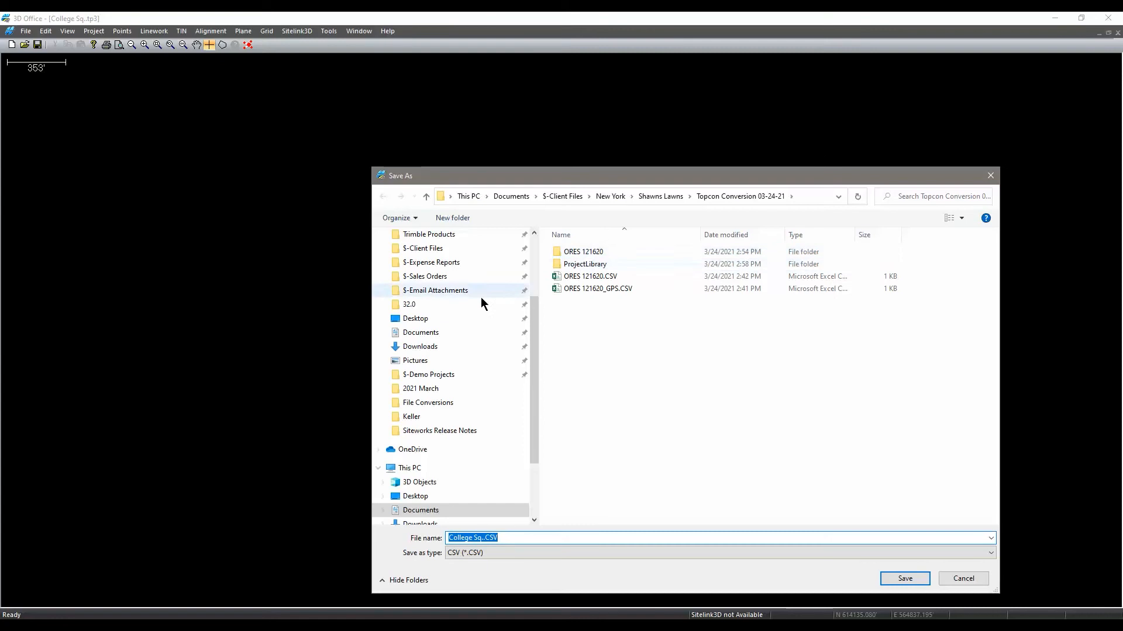
{"action": "left_click", "coordinate": [437, 249]}
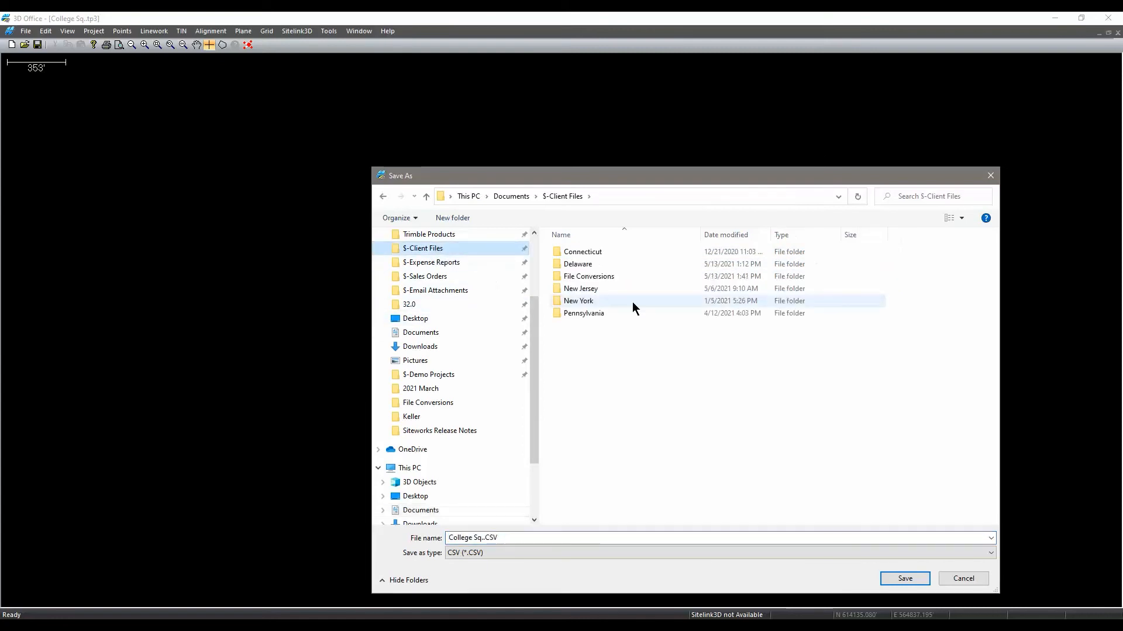
{"action": "double_click", "coordinate": [598, 276]}
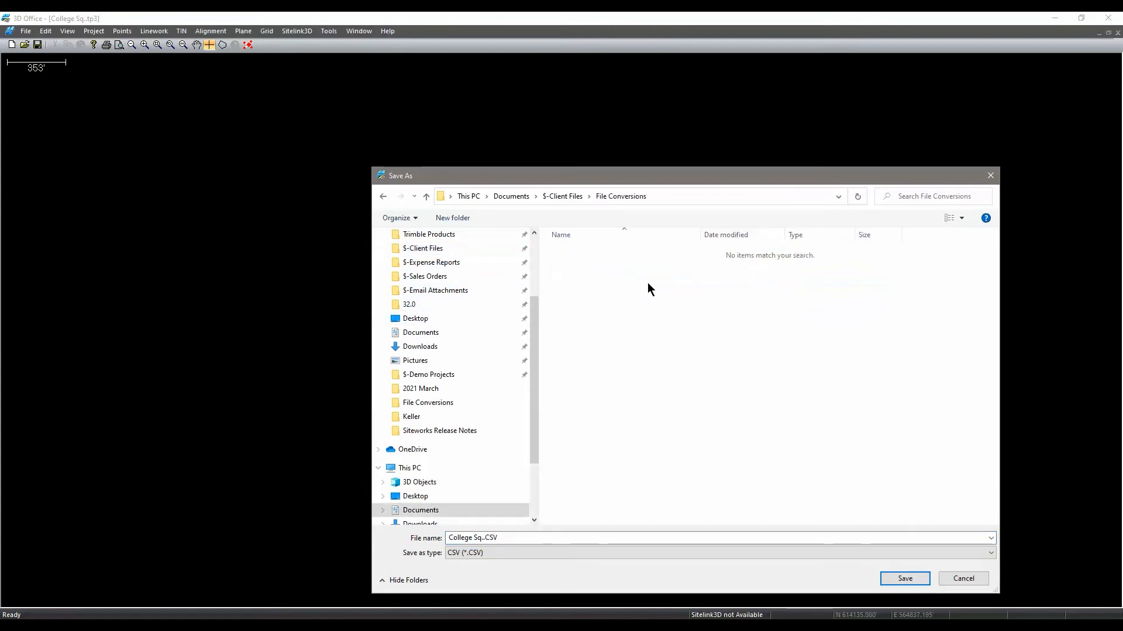
{"action": "left_click", "coordinate": [524, 538]}
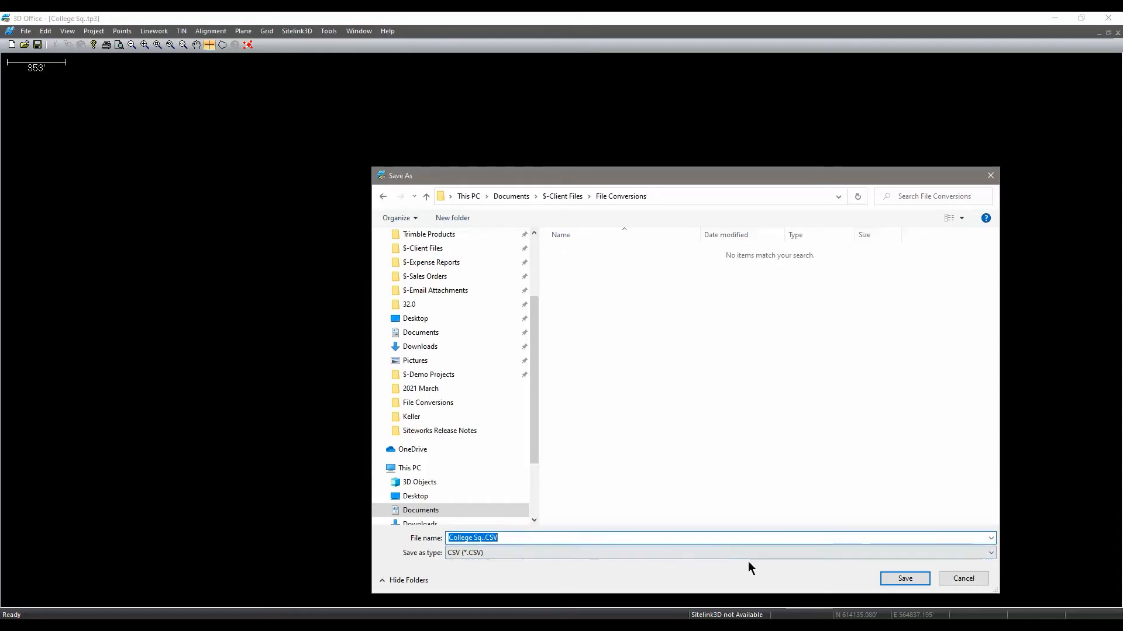
{"action": "left_click", "coordinate": [915, 578]}
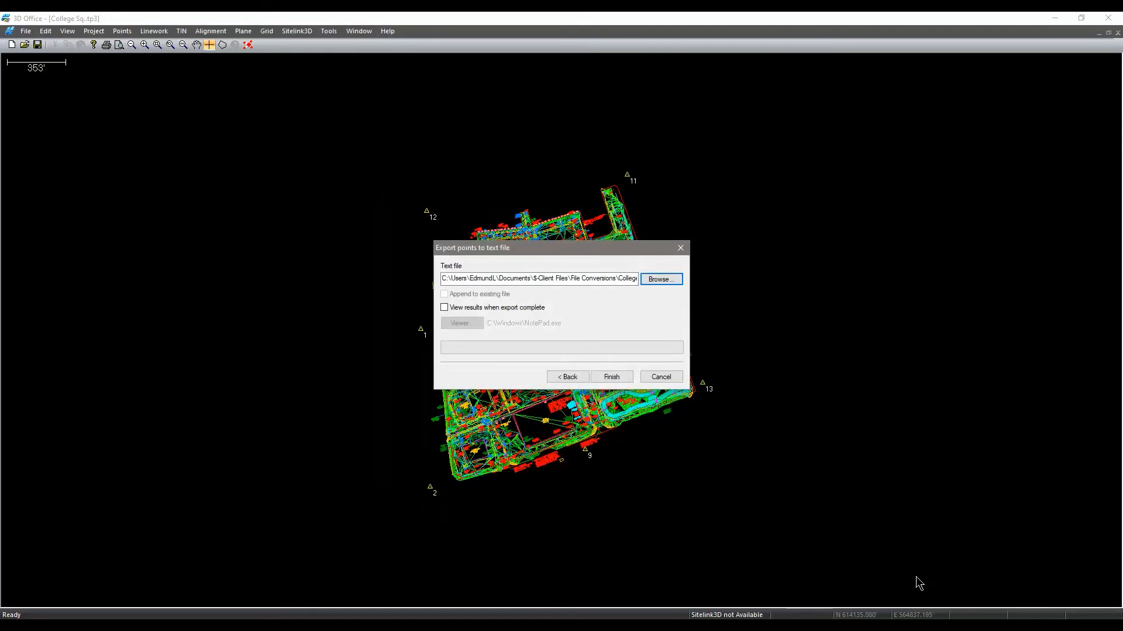
{"action": "left_click", "coordinate": [614, 377]}
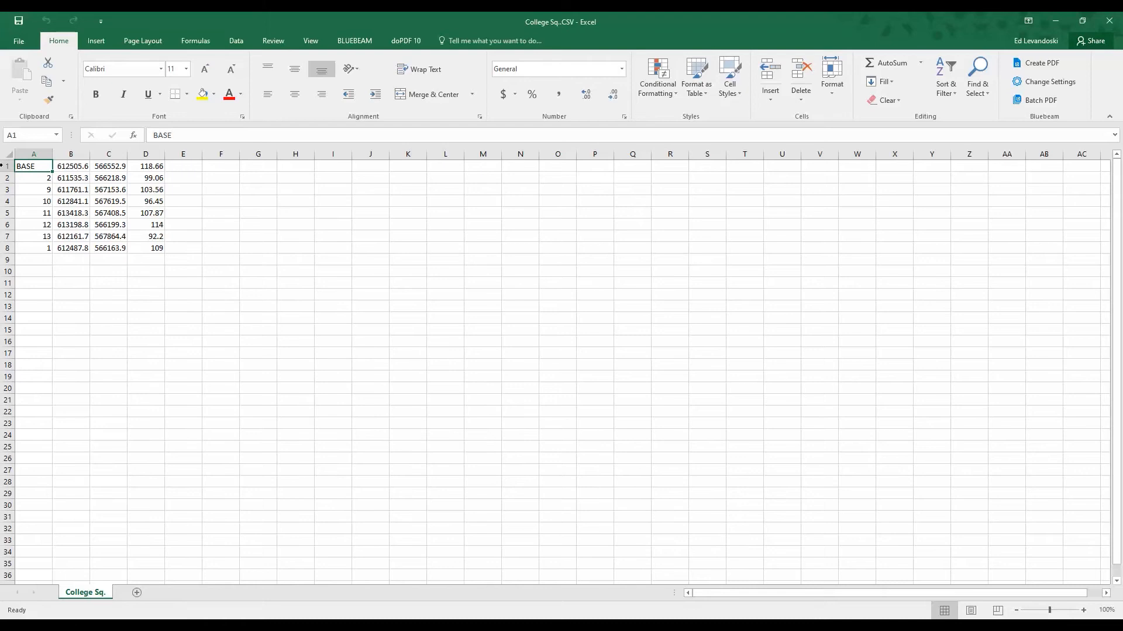
In Excel, delete the BASE point's row from College Sq..CSV and return to 3D Office
{"action": "left_click", "coordinate": [8, 166]}
{"action": "right_click", "coordinate": [8, 165]}
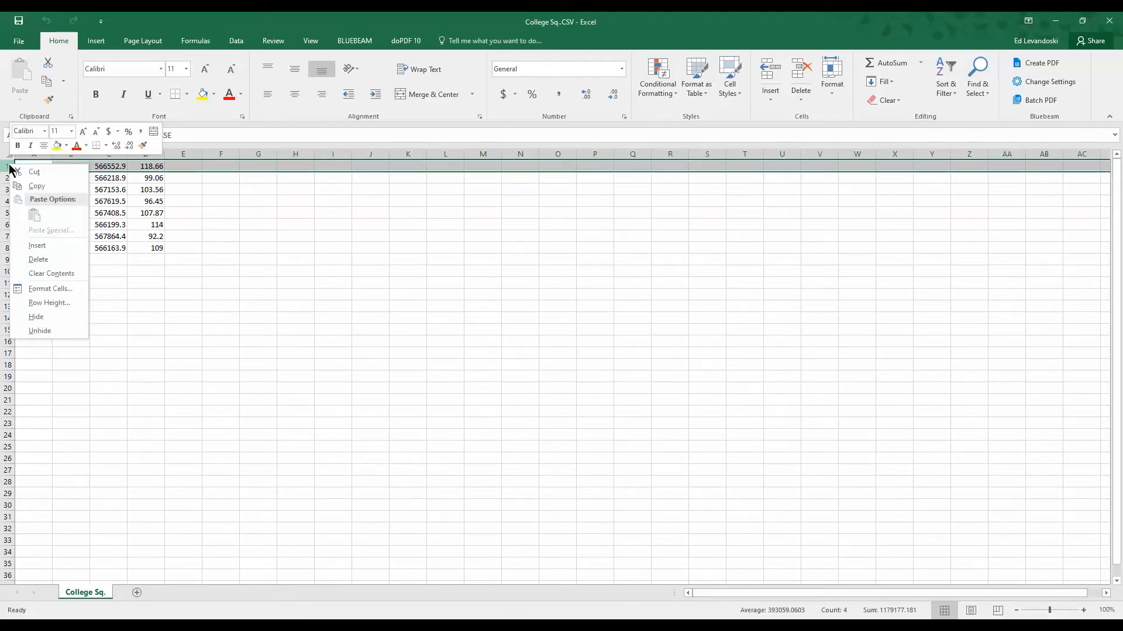
{"action": "left_click", "coordinate": [47, 260]}
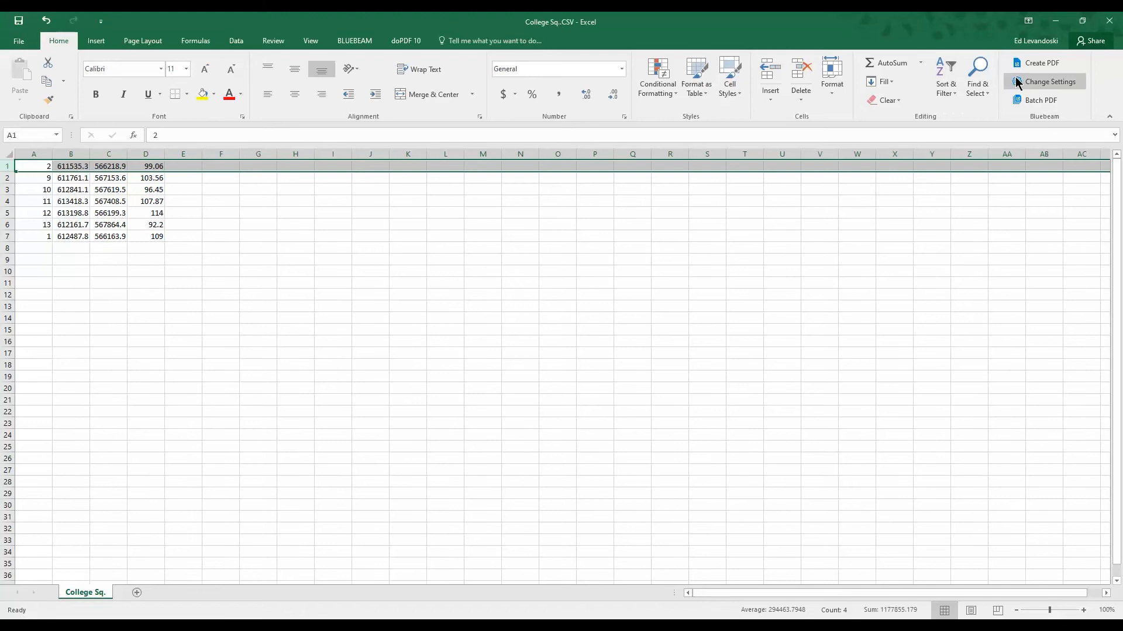
{"action": "left_click_drag", "start_coordinate": [993, 20], "coordinate": [1122, 101]}
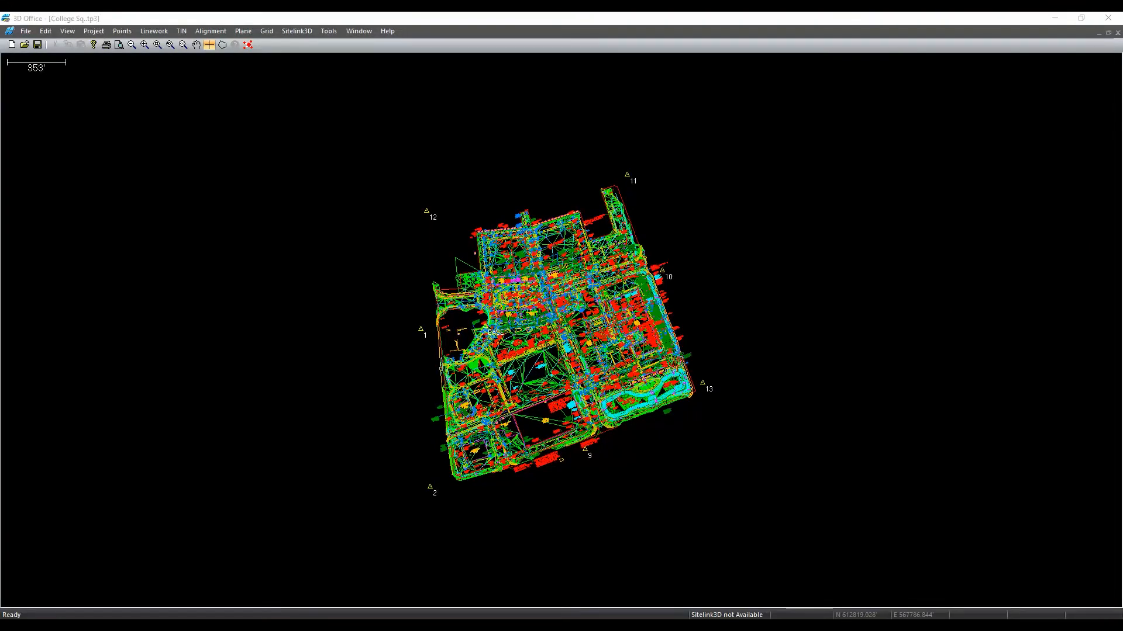
Export the control points as a text file in the GPS format, named College Sq_GPSCSV, to the File Conversions folder
{"action": "left_click", "coordinate": [94, 32]}
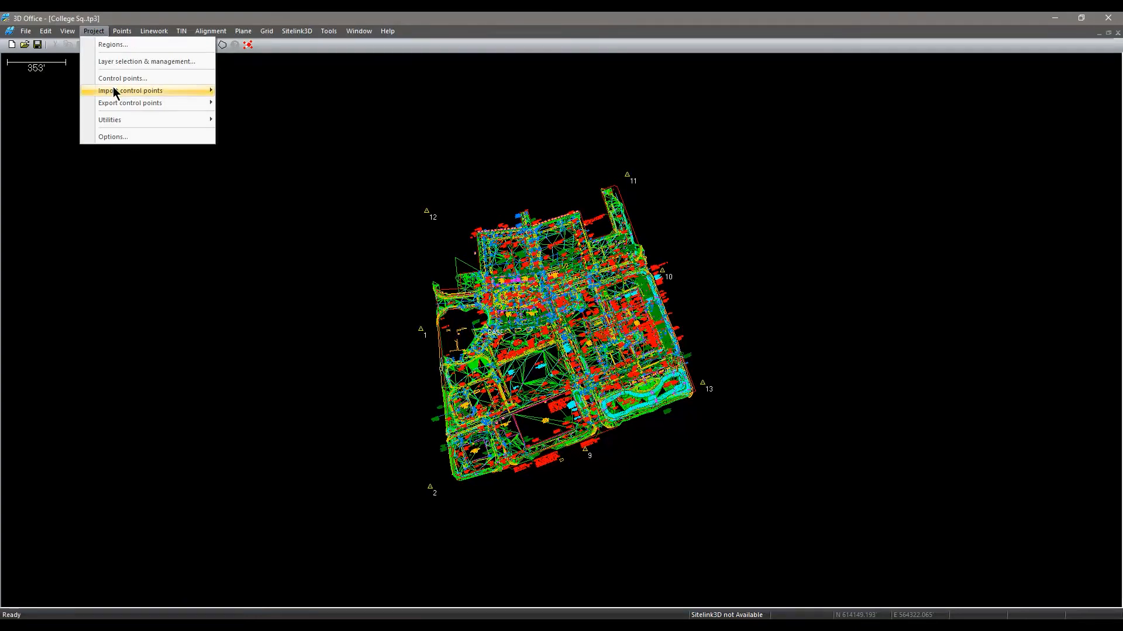
{"action": "mouse_move", "coordinate": [118, 101]}
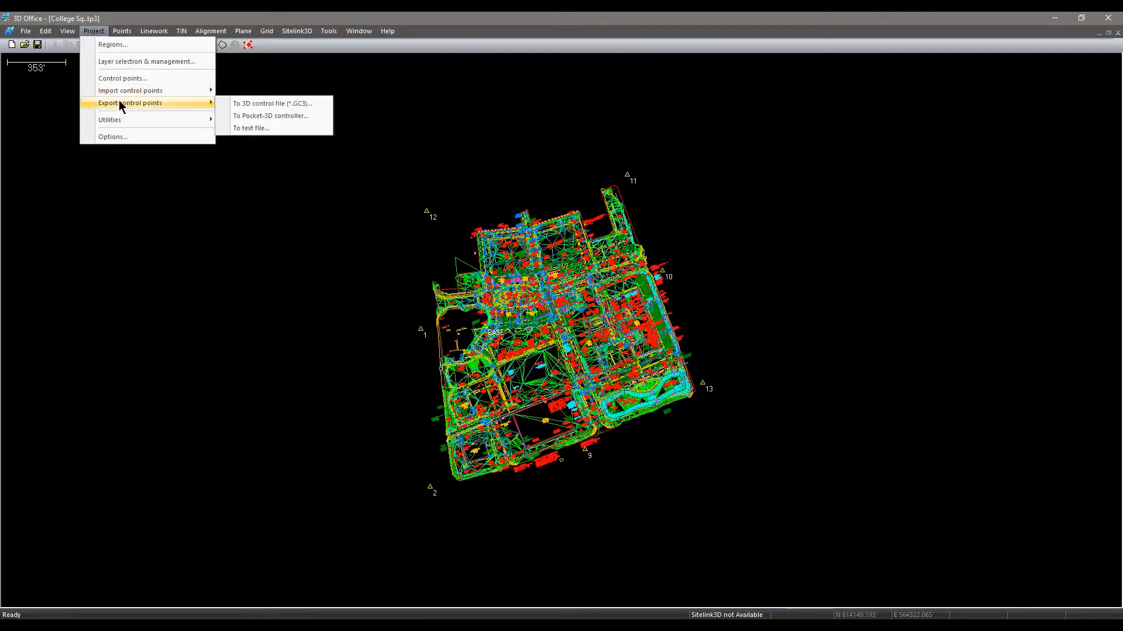
{"action": "left_click", "coordinate": [269, 129]}
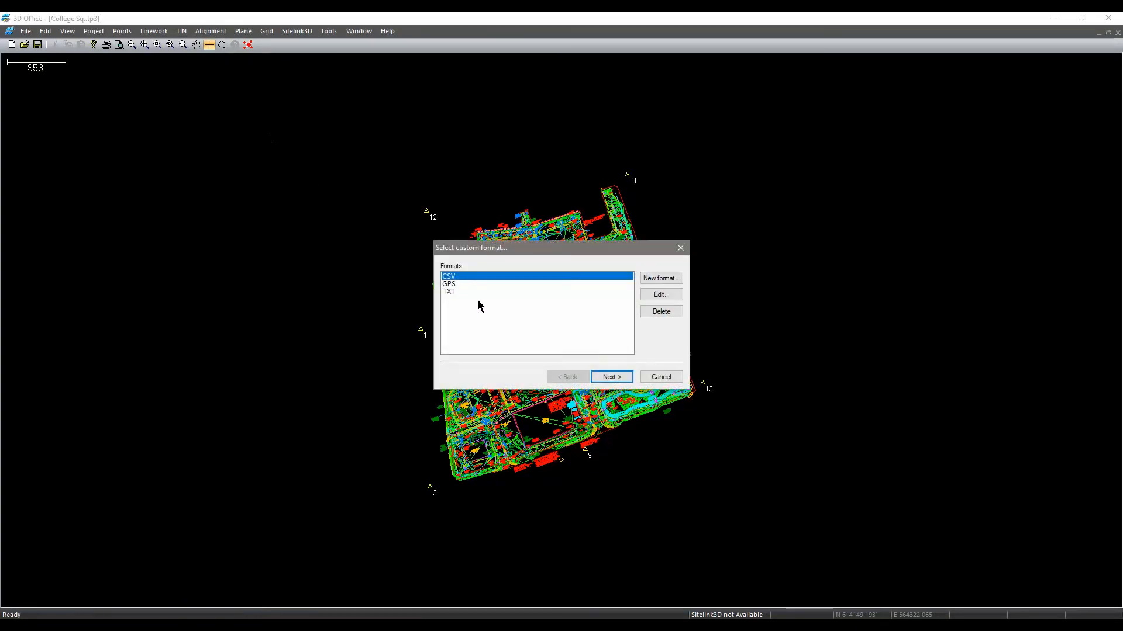
{"action": "left_click", "coordinate": [455, 285]}
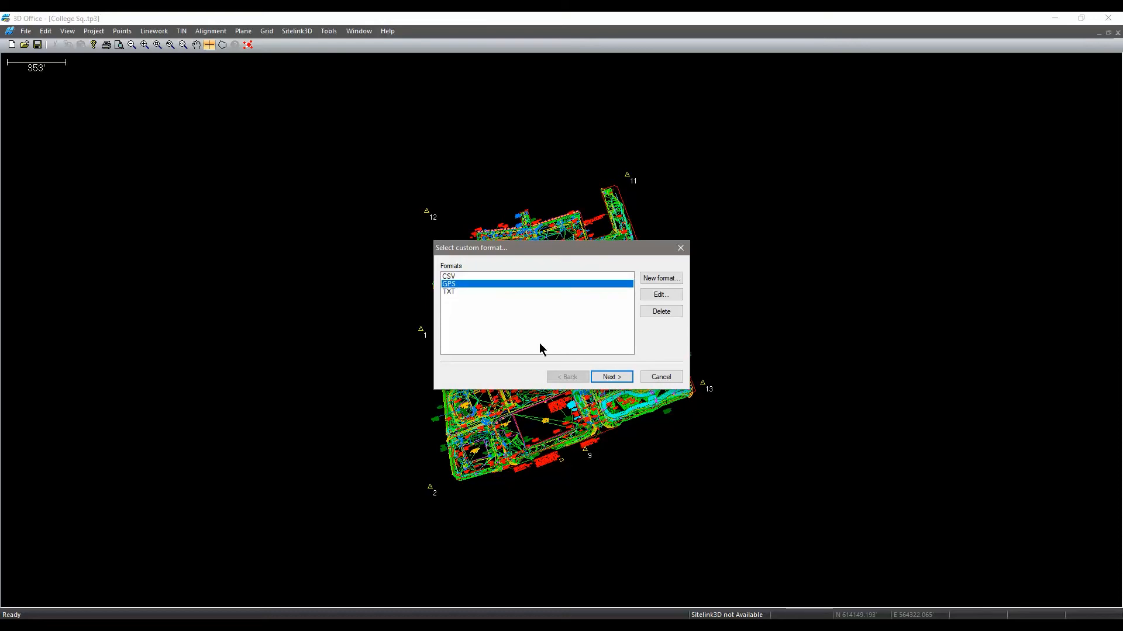
{"action": "left_click", "coordinate": [610, 379]}
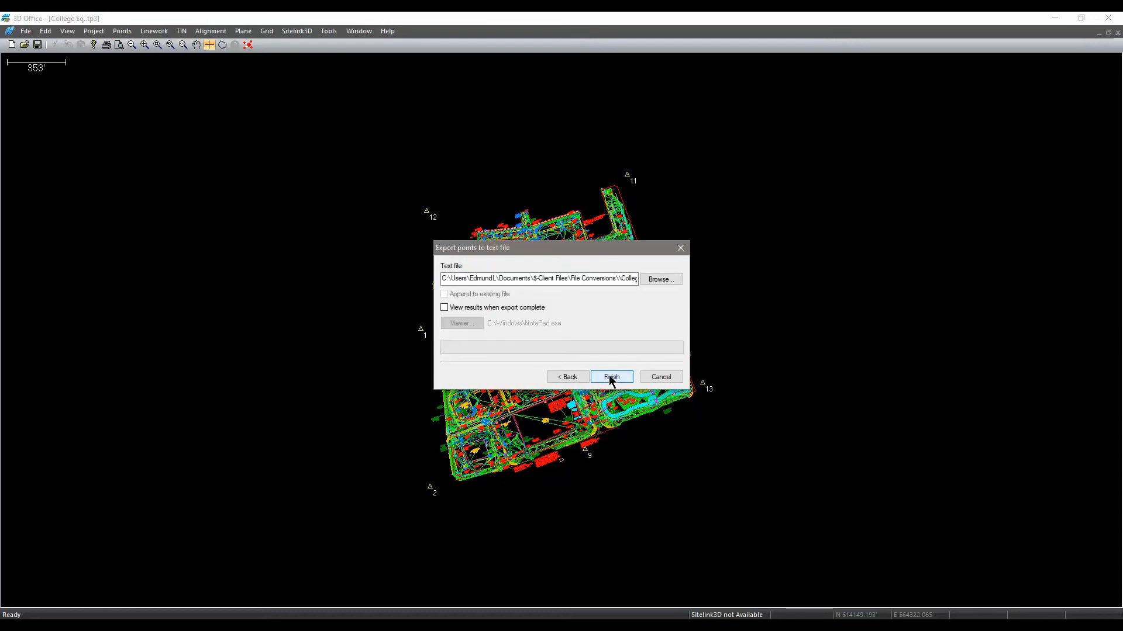
{"action": "left_click", "coordinate": [662, 280]}
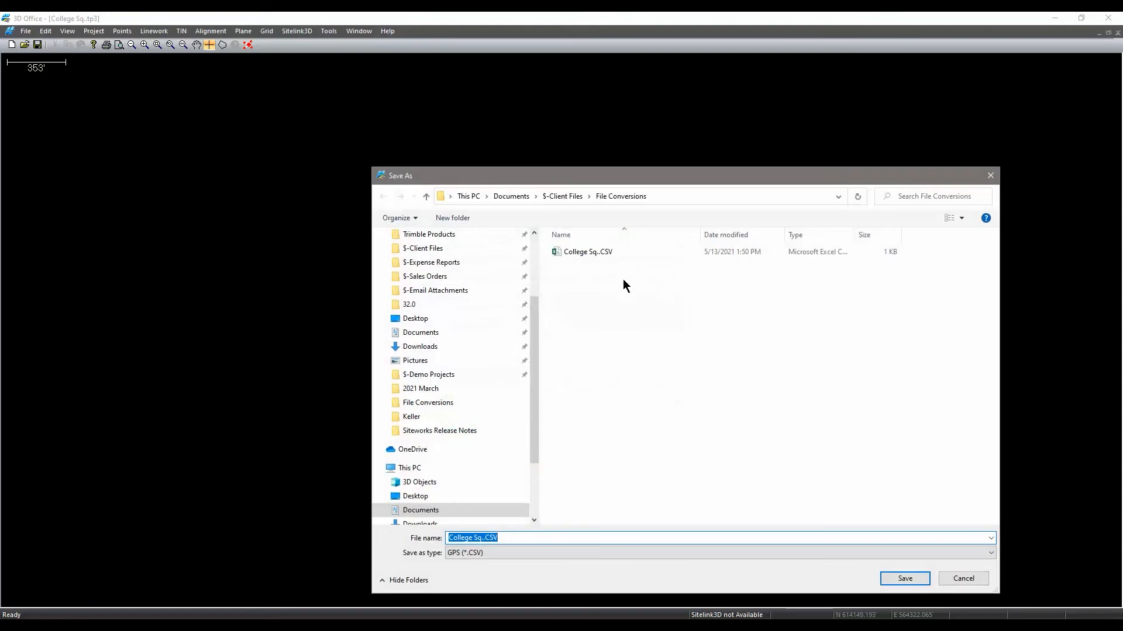
{"action": "left_click", "coordinate": [487, 538]}
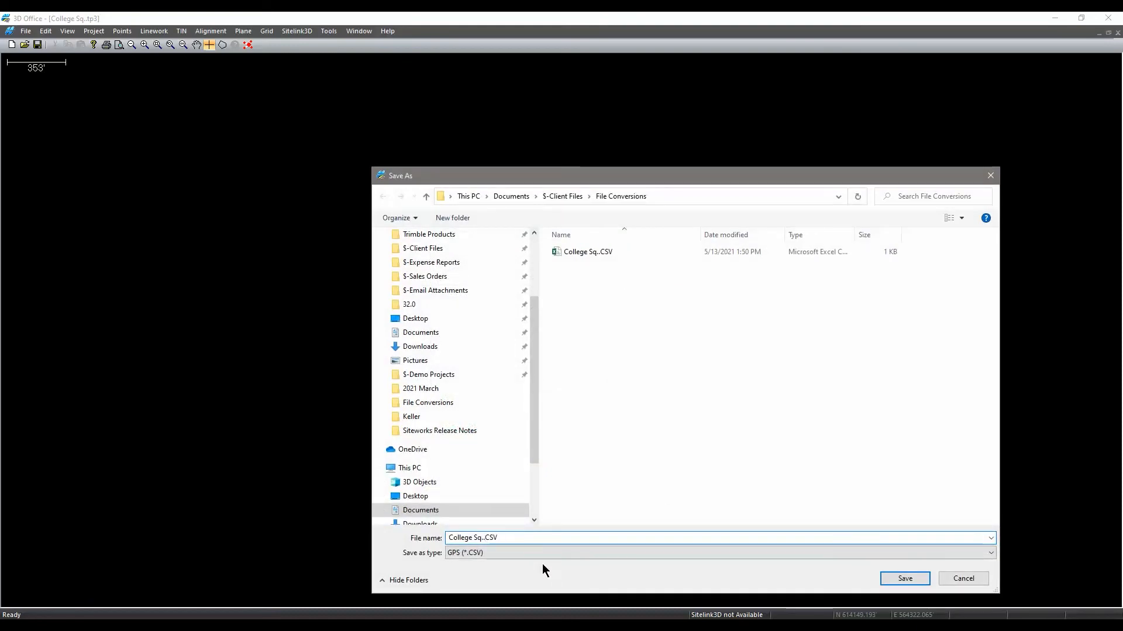
{"action": "key", "text": "BackSpace"}
{"action": "type", "text": "_GPS"}
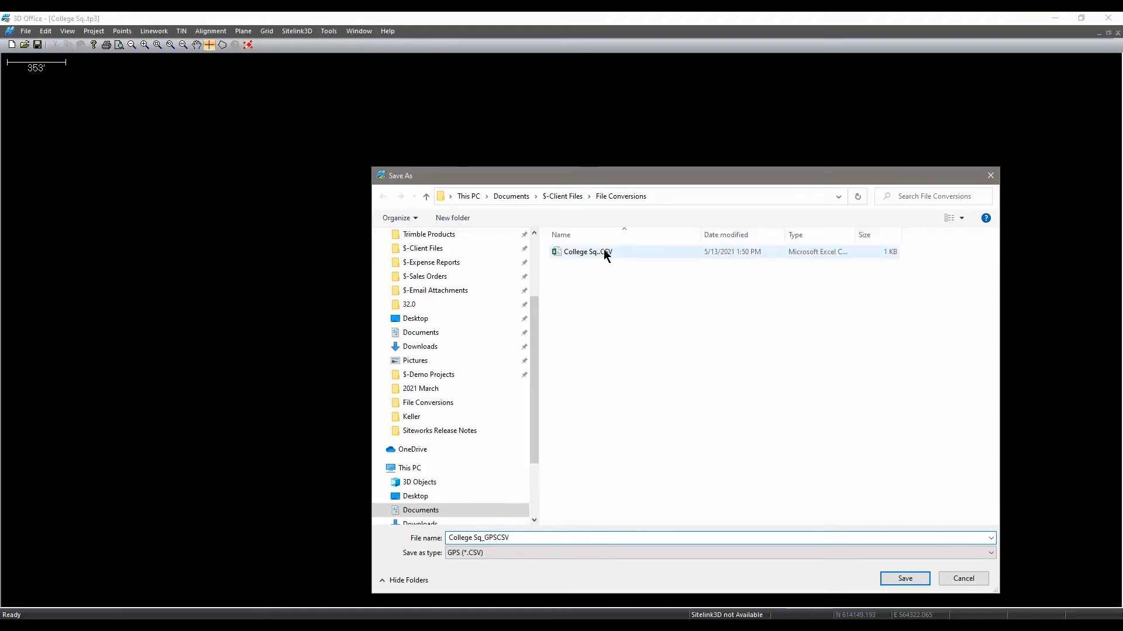
{"action": "left_click", "coordinate": [906, 578]}
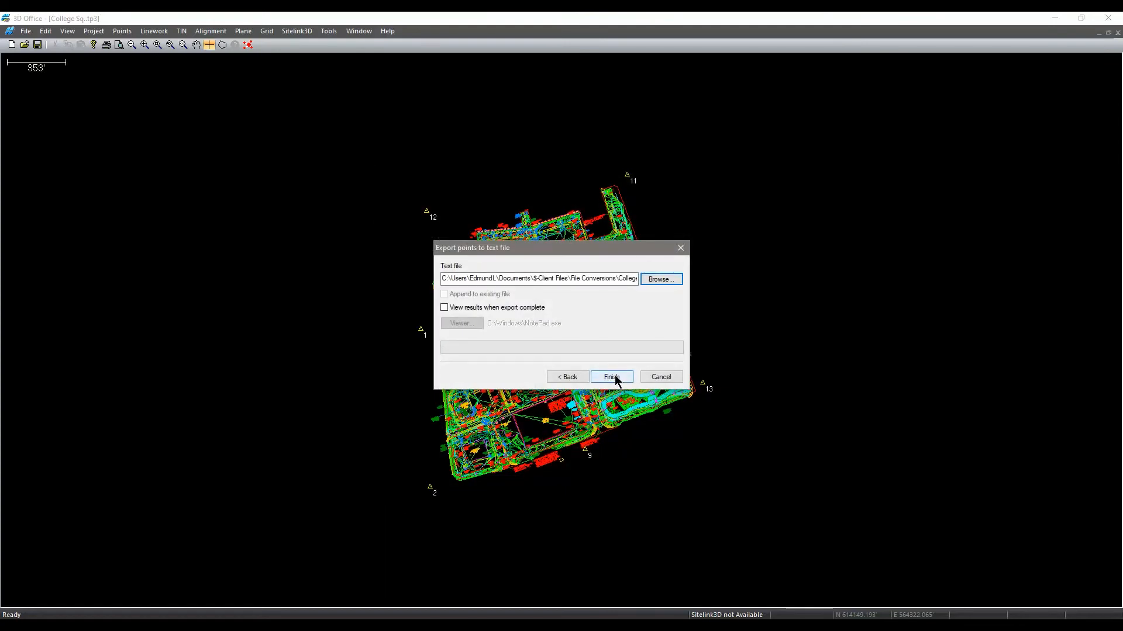
{"action": "left_click", "coordinate": [611, 376]}
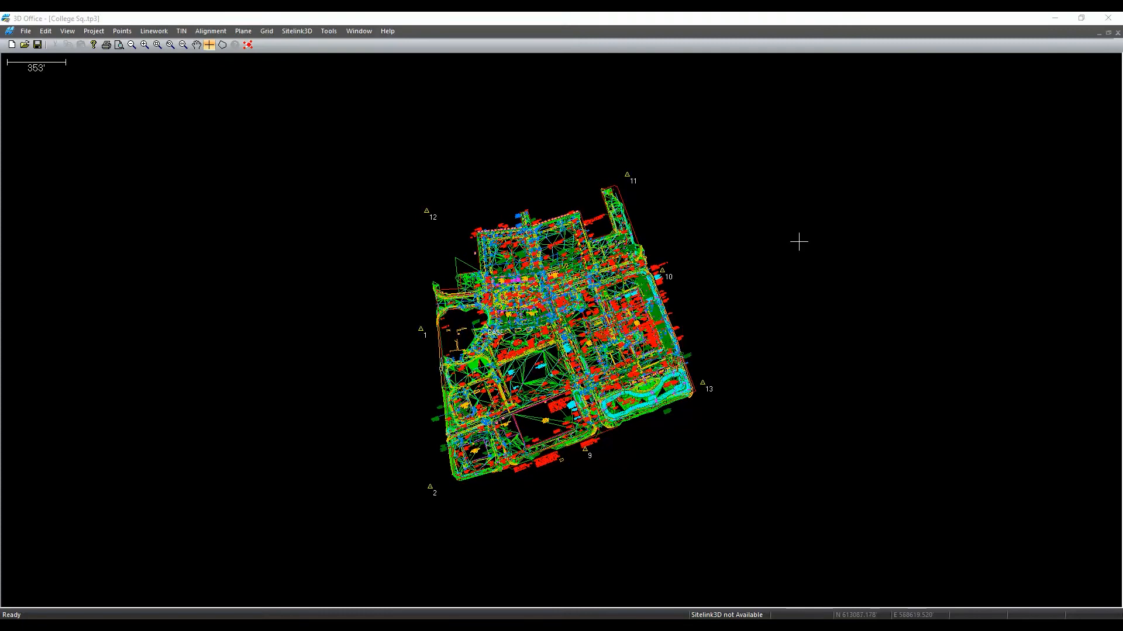
In Excel, check the BASE point's coordinates in College Sq_GPSCSV.CSV and delete its row
{"action": "left_click_drag", "start_coordinate": [1121, 108], "coordinate": [474, 49]}
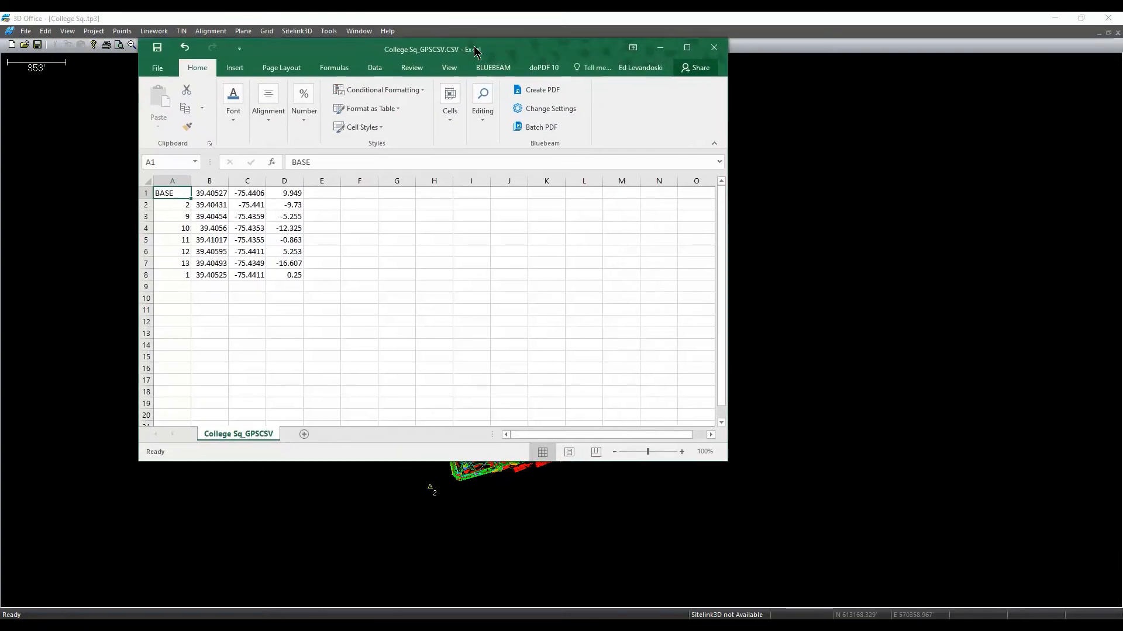
{"action": "left_click", "coordinate": [217, 193]}
{"action": "left_click", "coordinate": [251, 198]}
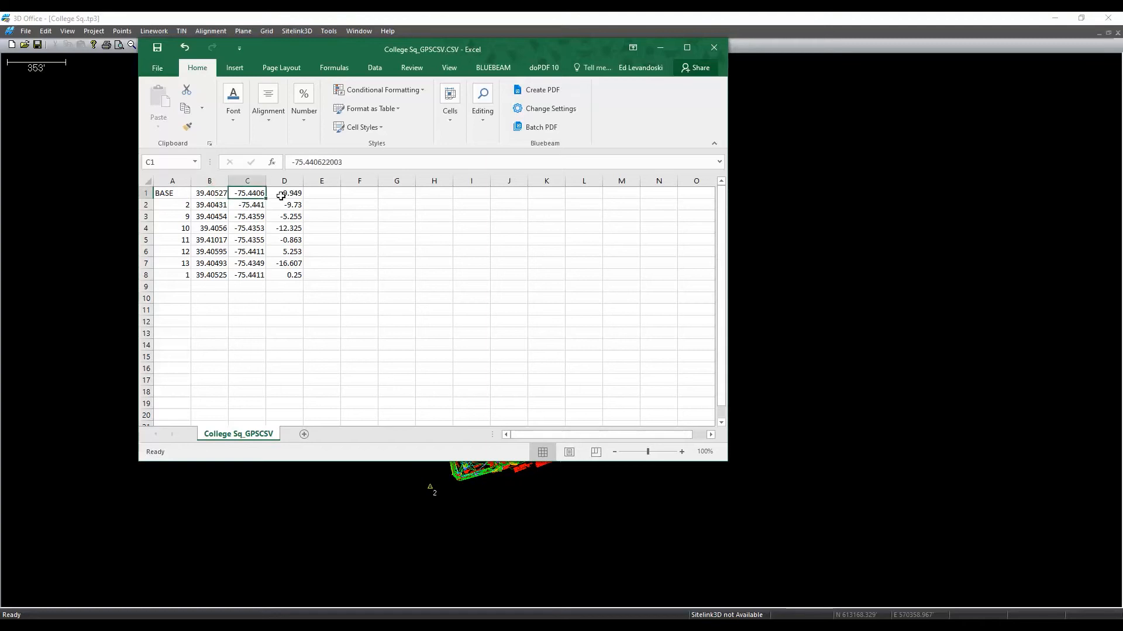
{"action": "left_click", "coordinate": [285, 192]}
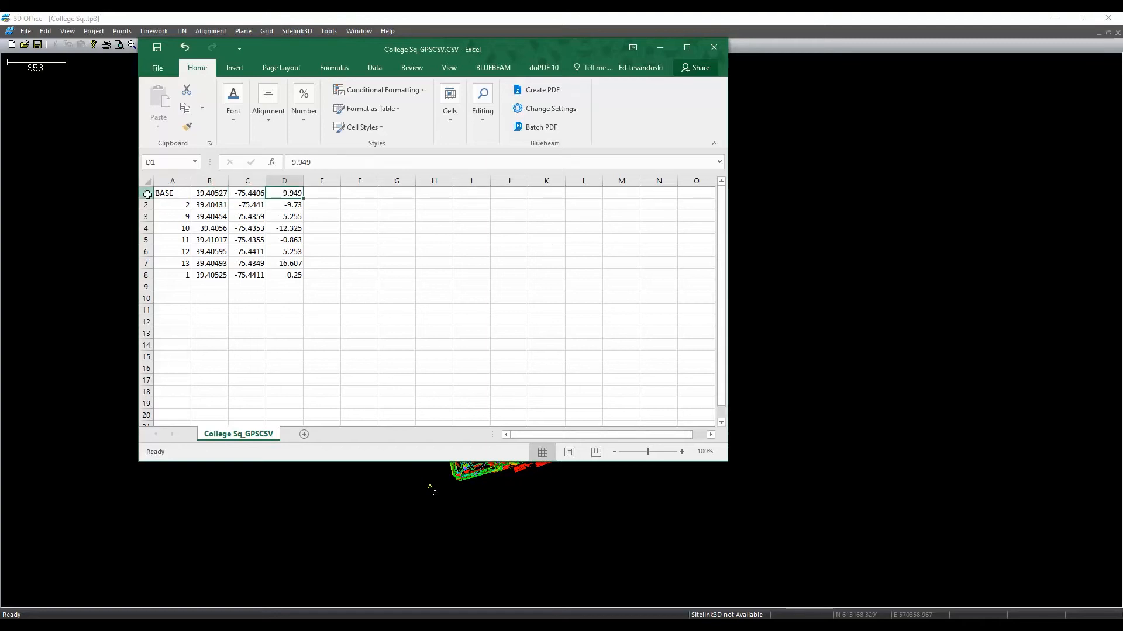
{"action": "left_click", "coordinate": [145, 193]}
{"action": "right_click", "coordinate": [145, 193]}
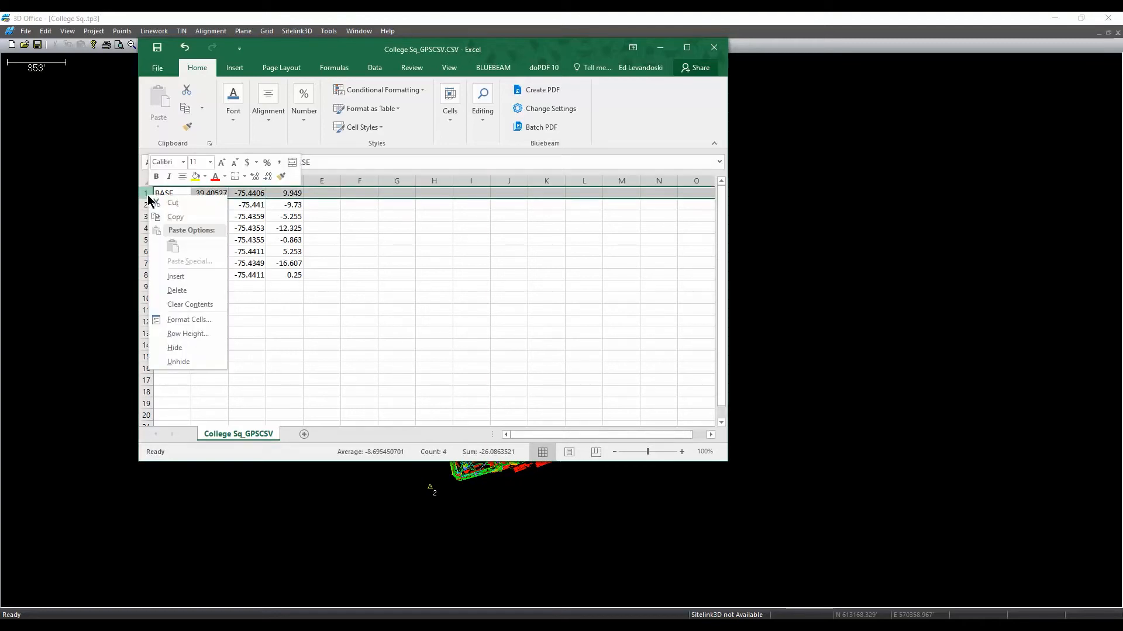
{"action": "left_click", "coordinate": [177, 291]}
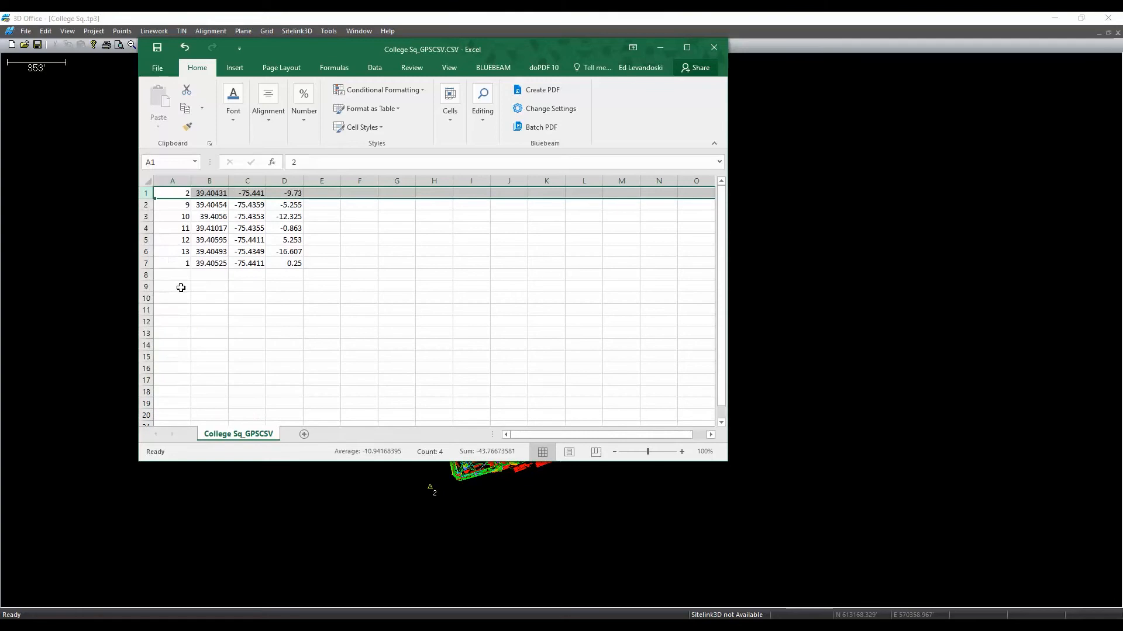
{"action": "left_click_drag", "start_coordinate": [528, 48], "coordinate": [1122, 219]}
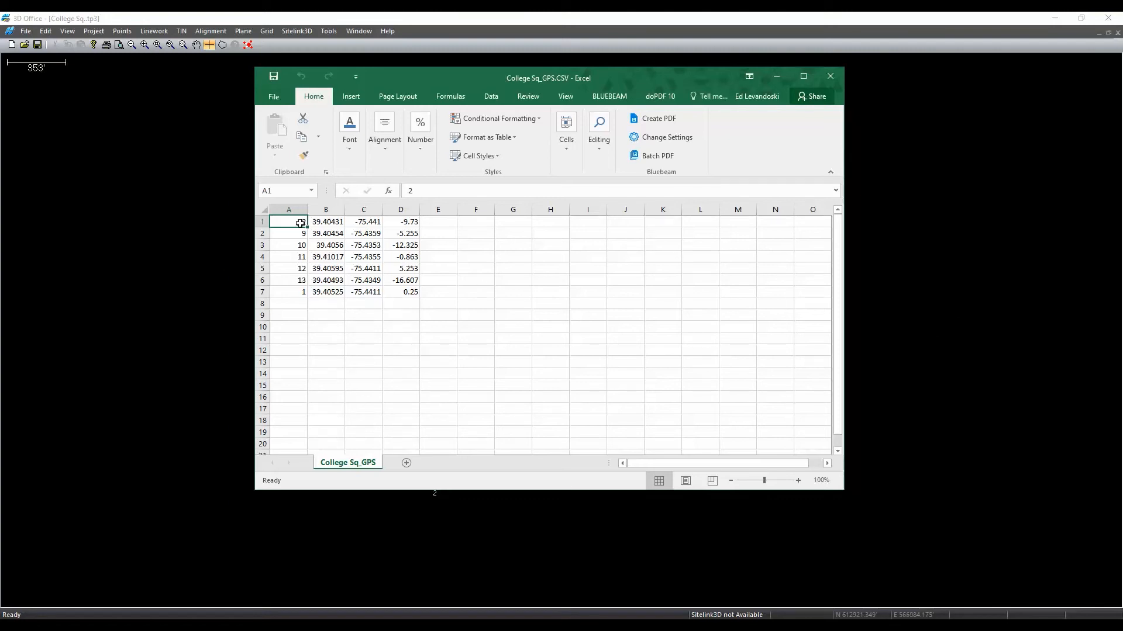
In College Sq_GPS.CSV, rename points 2, 9 and 10 in column A as 2_gps, 9_gps and 10_gps
{"action": "left_click", "coordinate": [420, 191]}
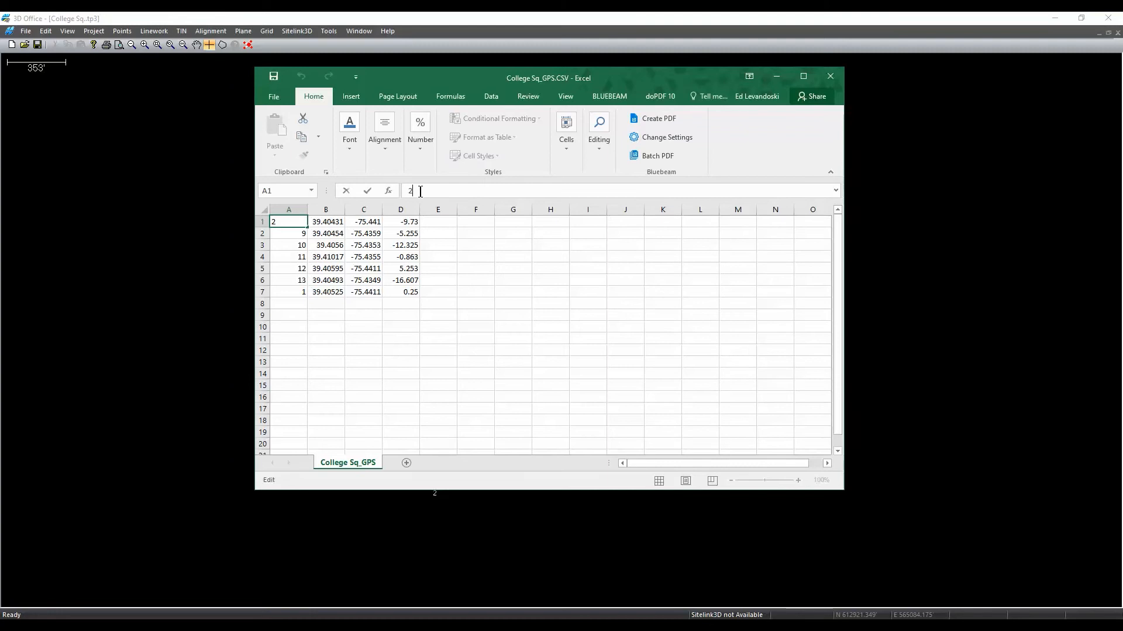
{"action": "type", "text": "_"}
{"action": "type", "text": "gps"}
{"action": "key", "text": "Return"}
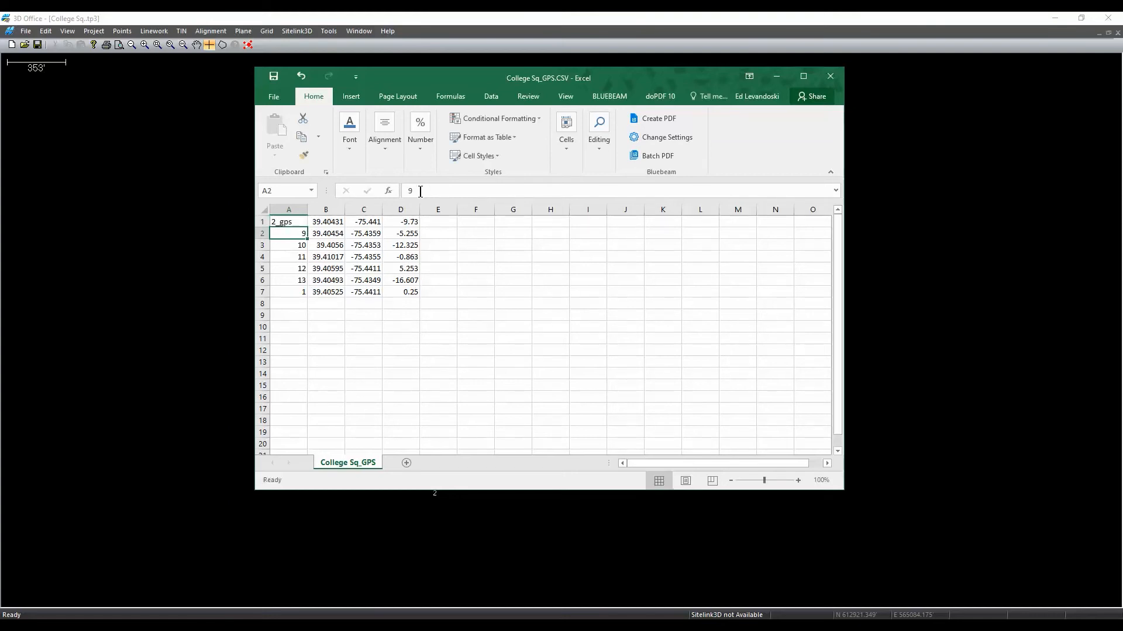
{"action": "left_click", "coordinate": [420, 192]}
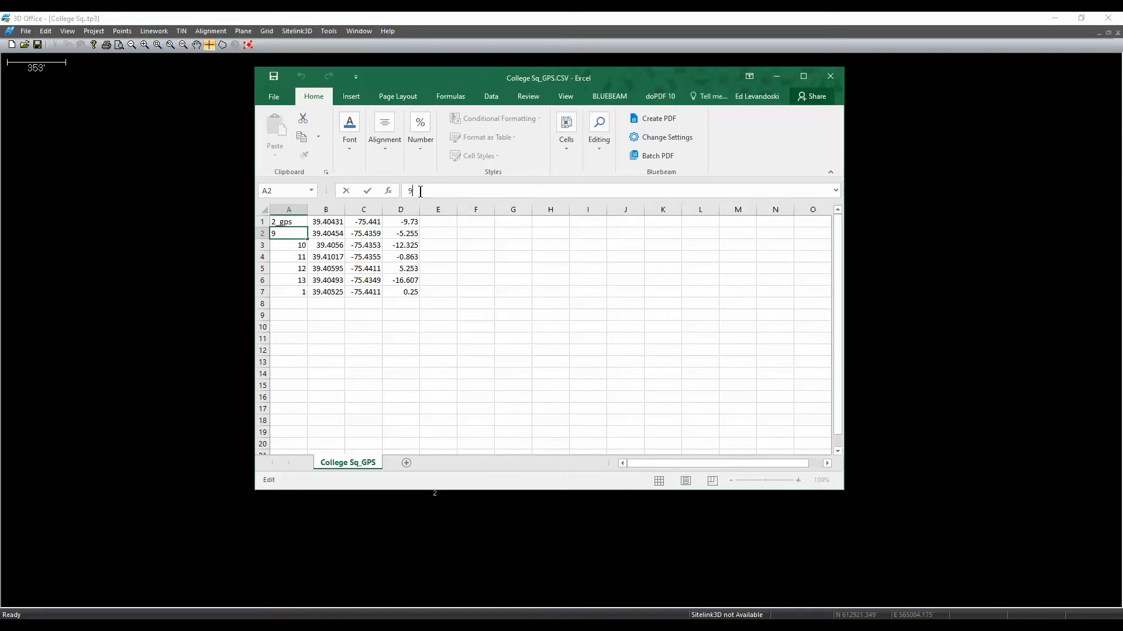
{"action": "type", "text": "_gps"}
{"action": "key", "text": "ctrl+Return"}
{"action": "key", "text": "Down"}
{"action": "left_click", "coordinate": [420, 191]}
{"action": "type", "text": "_"}
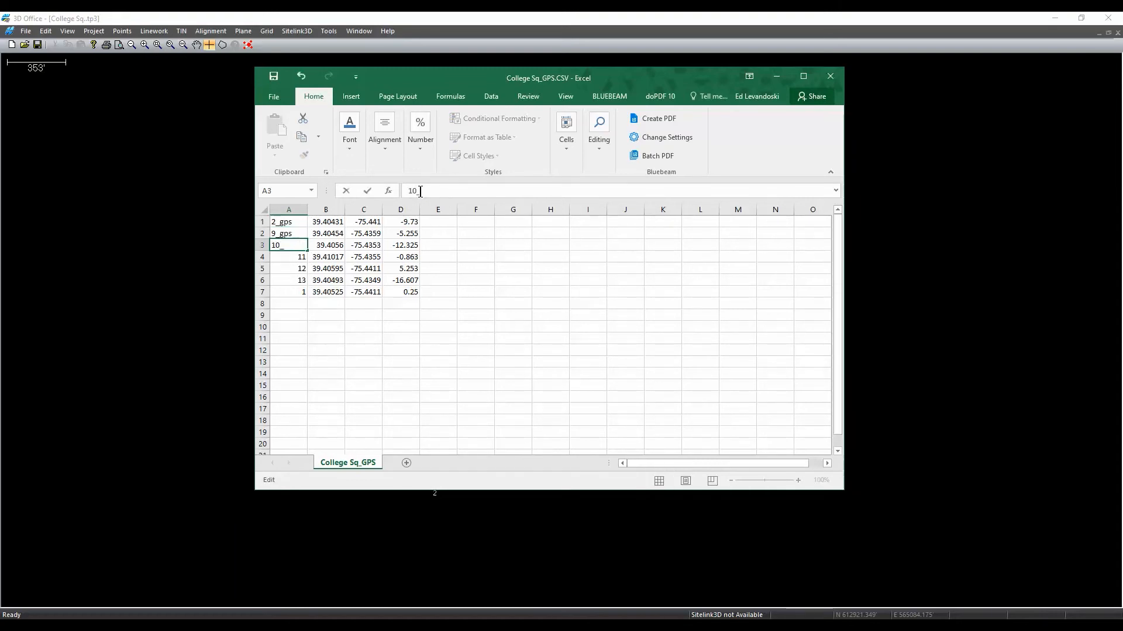
{"action": "type", "text": "gps"}
{"action": "key", "text": "Return"}
Append the _gps suffix to the names of points 11, 12, 13 and 1 in column A
{"action": "left_click", "coordinate": [420, 192]}
{"action": "type", "text": "_gps"}
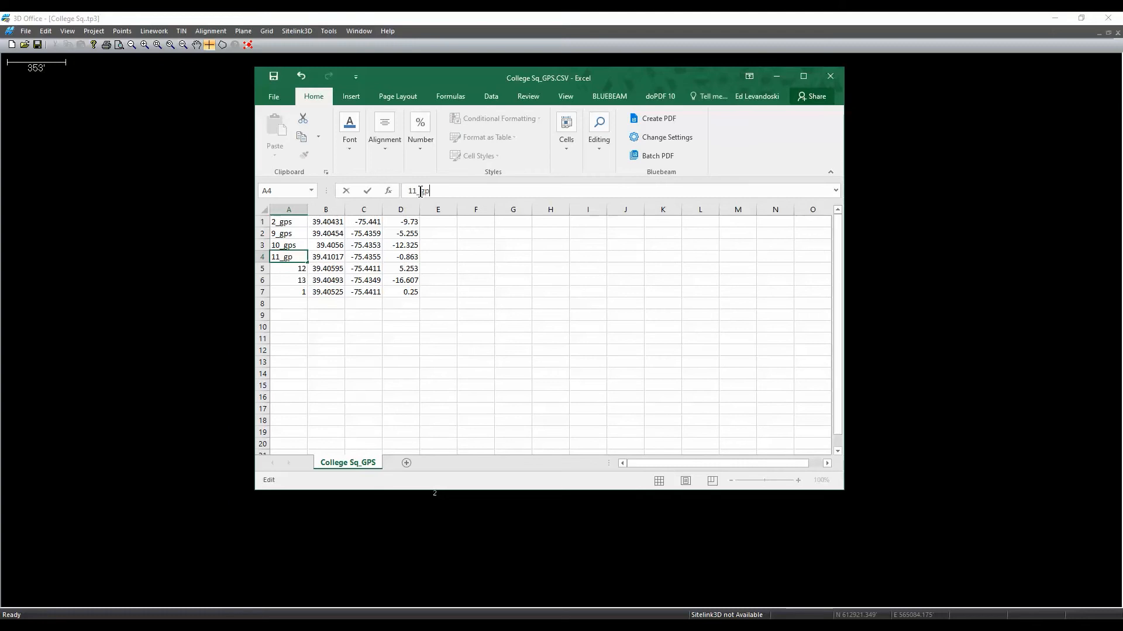
{"action": "key", "text": "Return"}
{"action": "left_click", "coordinate": [420, 191]}
{"action": "type", "text": "_gps"}
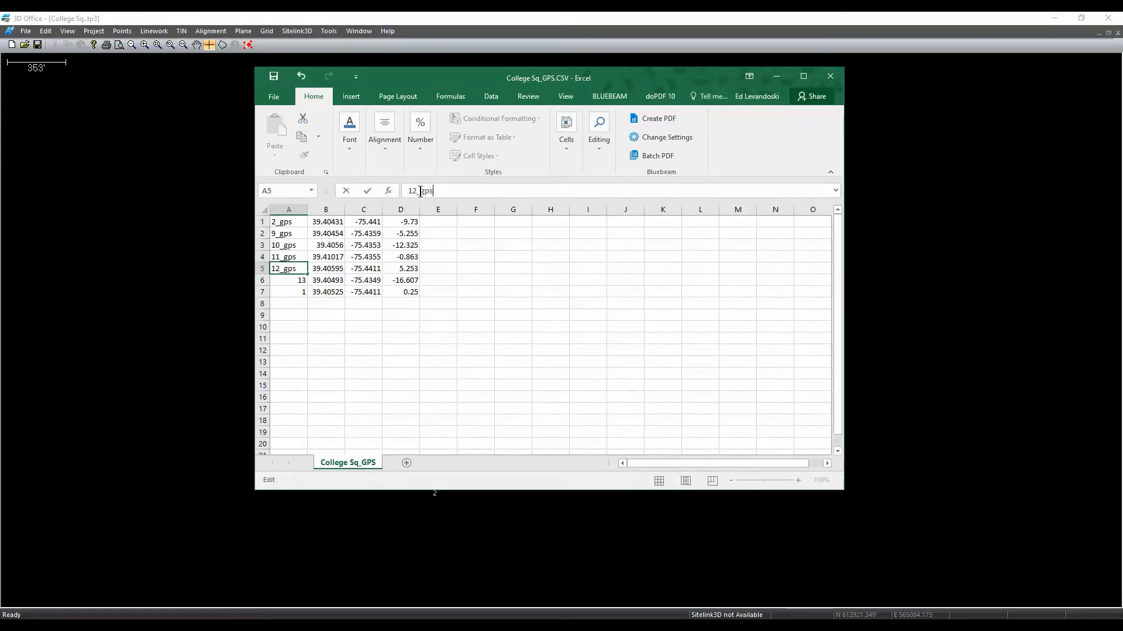
{"action": "key", "text": "Return"}
{"action": "left_click", "coordinate": [420, 191]}
{"action": "type", "text": "_gps"}
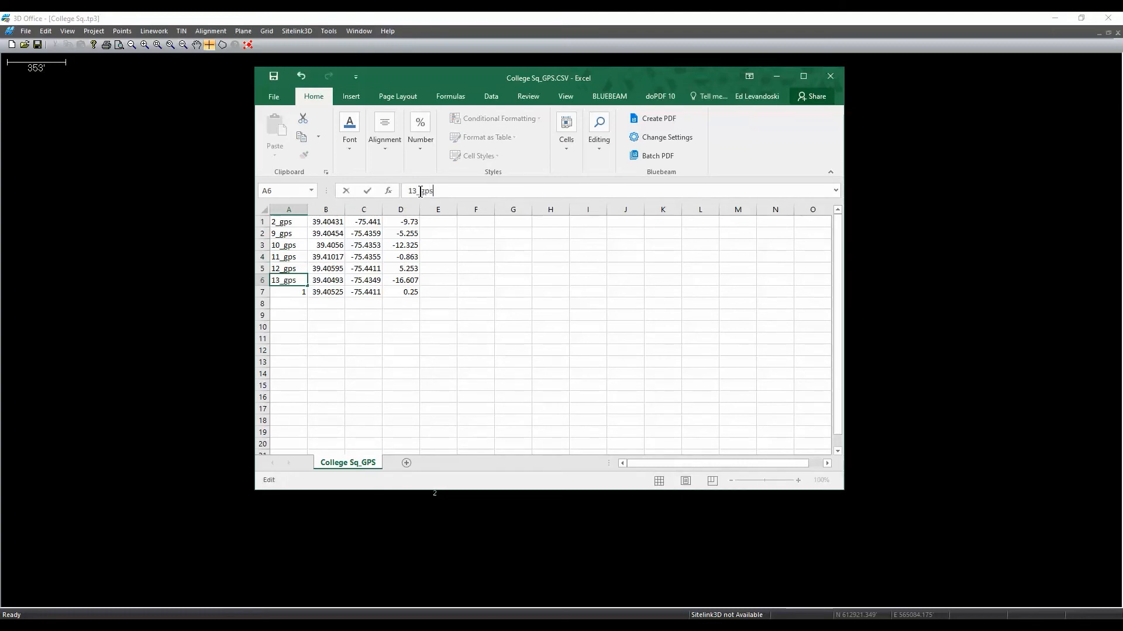
{"action": "key", "text": "Return"}
{"action": "left_click", "coordinate": [420, 191]}
{"action": "type", "text": "_gp"}
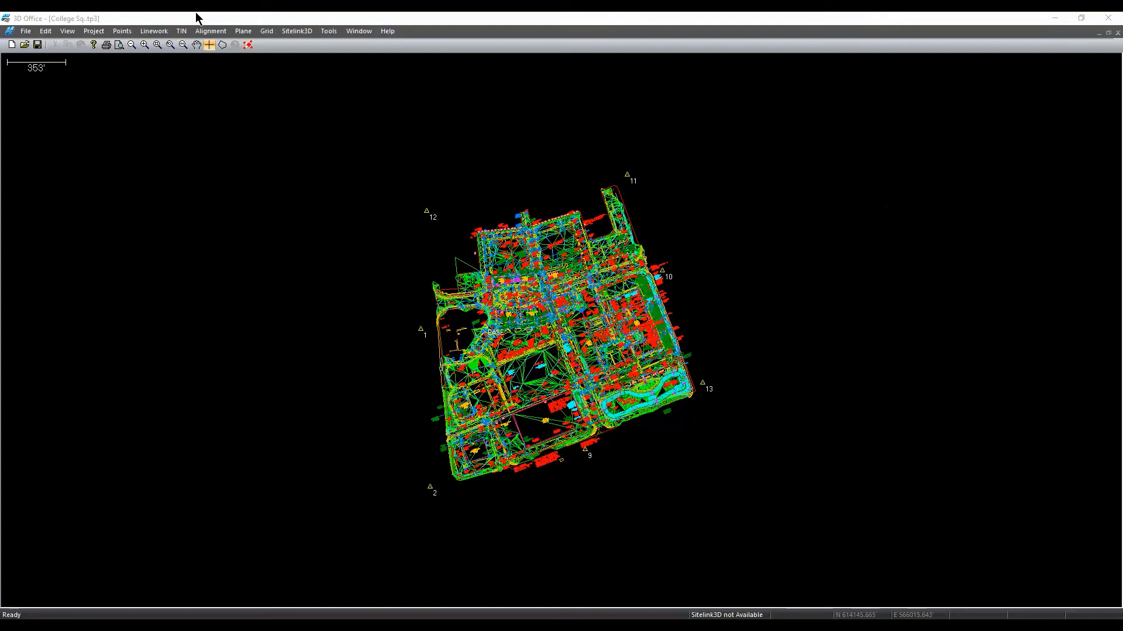
In 3D Office, start exporting the current TIN surface to an AutoCAD file named College Sq Surface in the File Conversions folder
{"action": "left_click", "coordinate": [182, 32]}
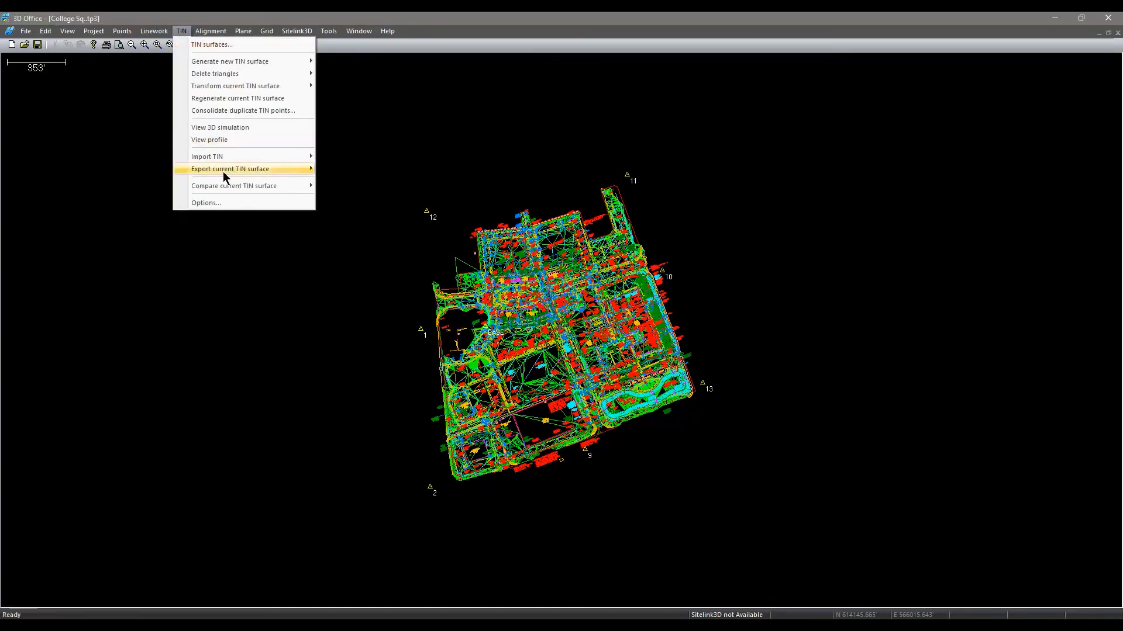
{"action": "mouse_move", "coordinate": [224, 172]}
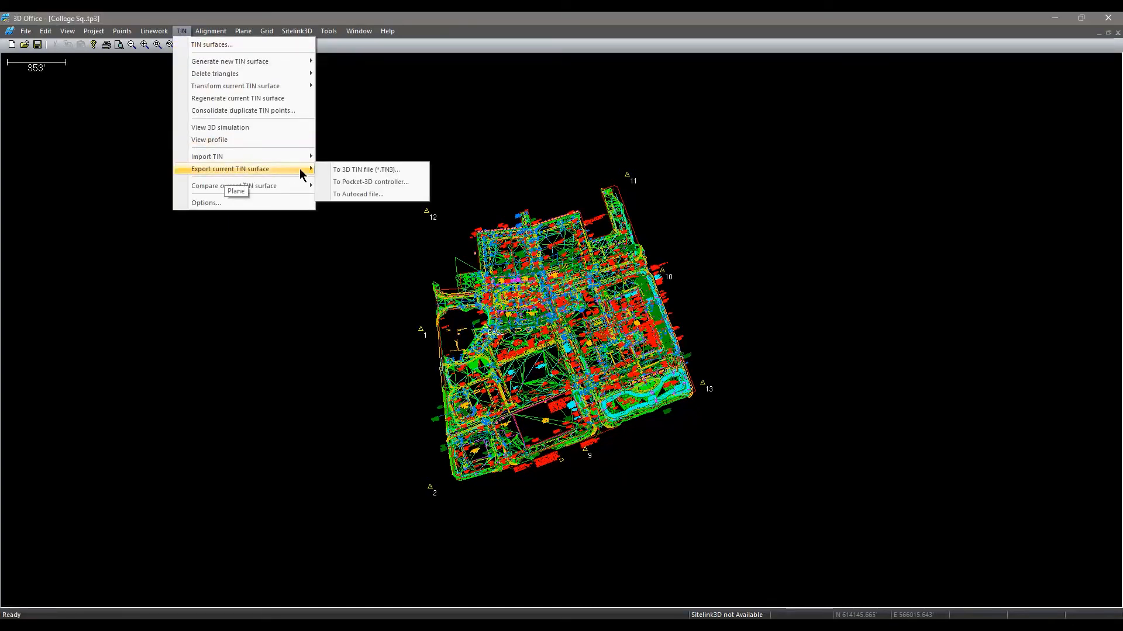
{"action": "left_click", "coordinate": [378, 195]}
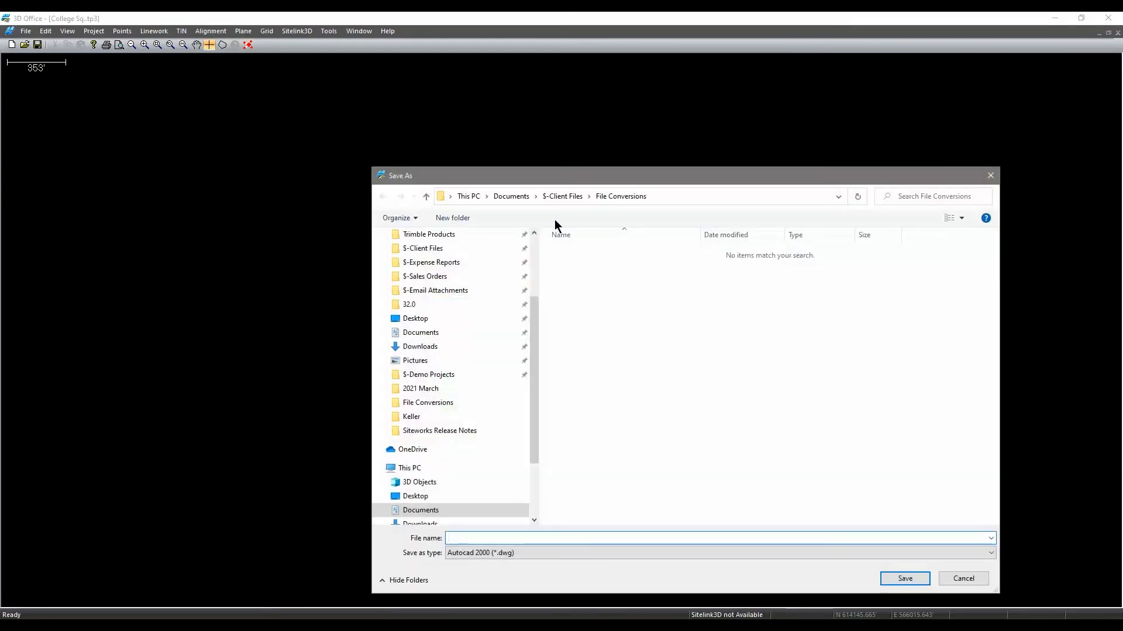
{"action": "left_click_drag", "start_coordinate": [626, 181], "coordinate": [533, 90]}
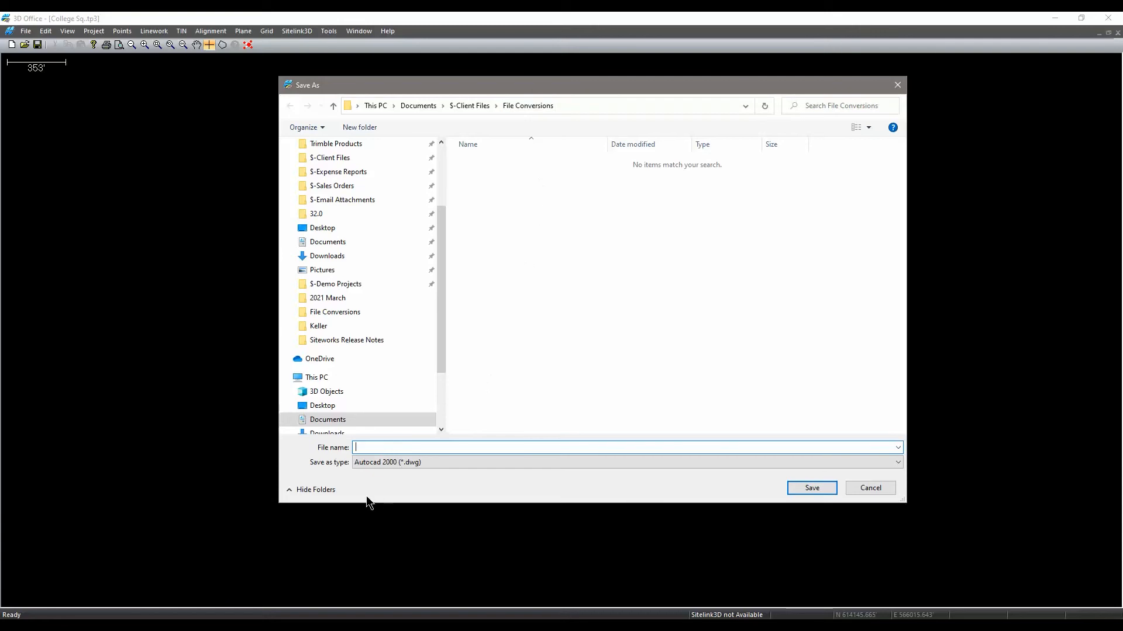
{"action": "type", "text": "C"}
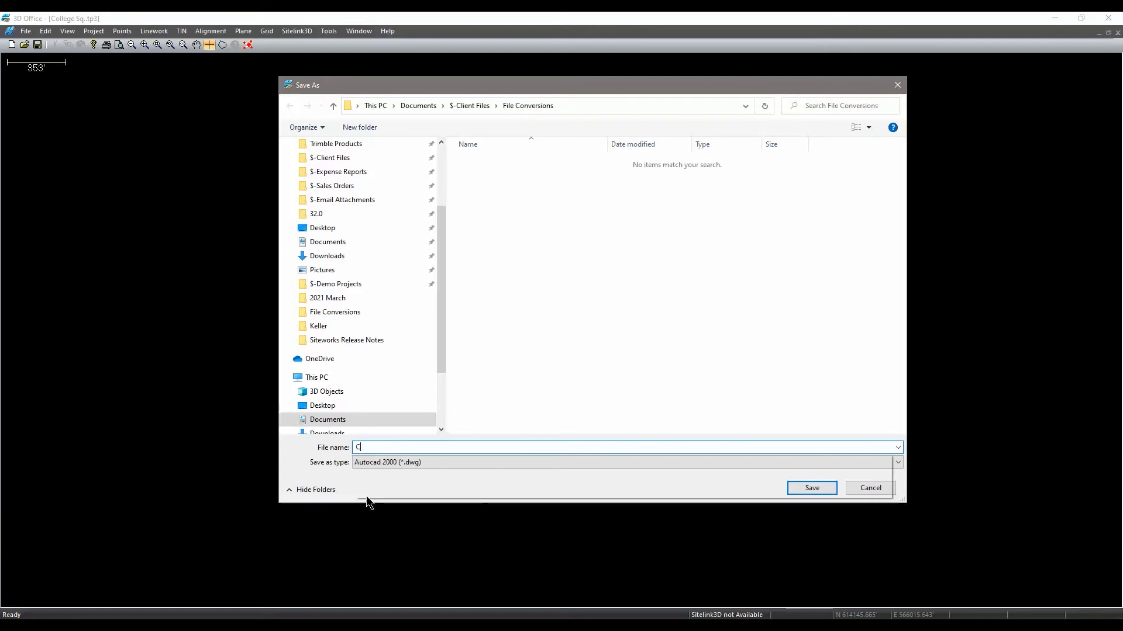
{"action": "type", "text": "olle"}
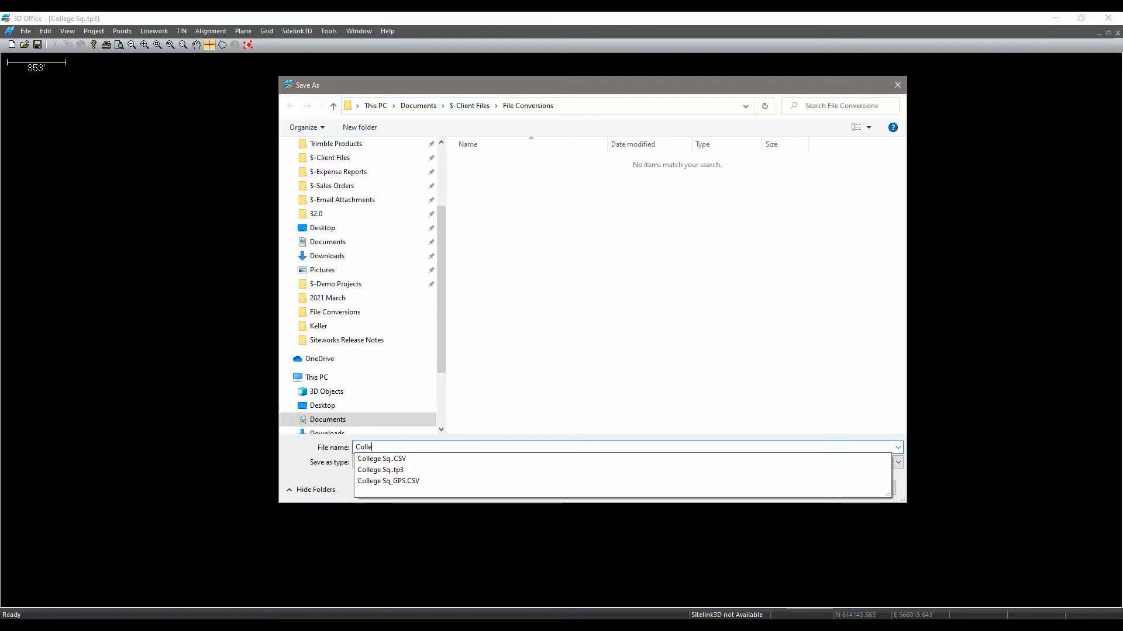
{"action": "type", "text": "ge Sq"}
{"action": "left_click", "coordinate": [367, 497]}
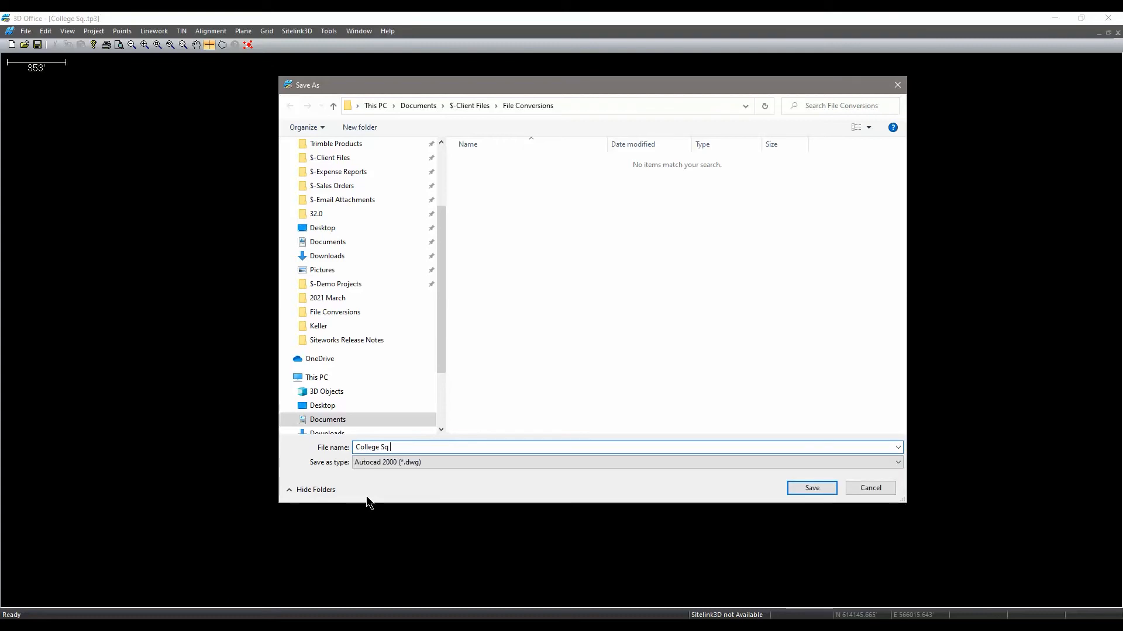
{"action": "type", "text": "q Surf"}
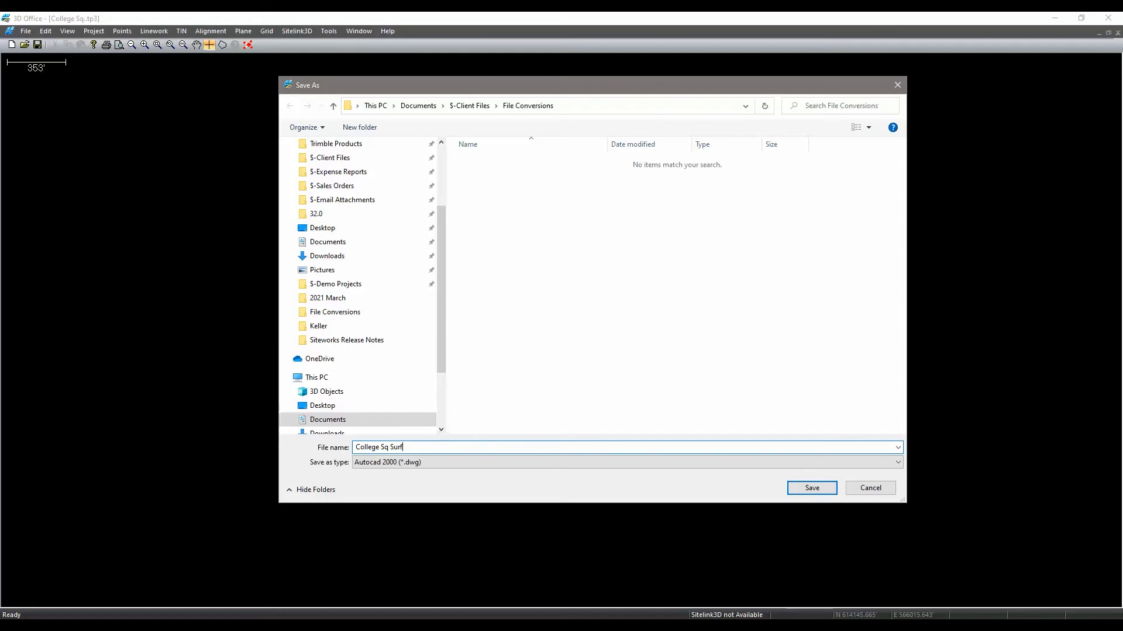
{"action": "type", "text": "ace"}
Set the surface export's file type to Autocad 2000 DXF (*.dxf) and save it
{"action": "left_click", "coordinate": [451, 465]}
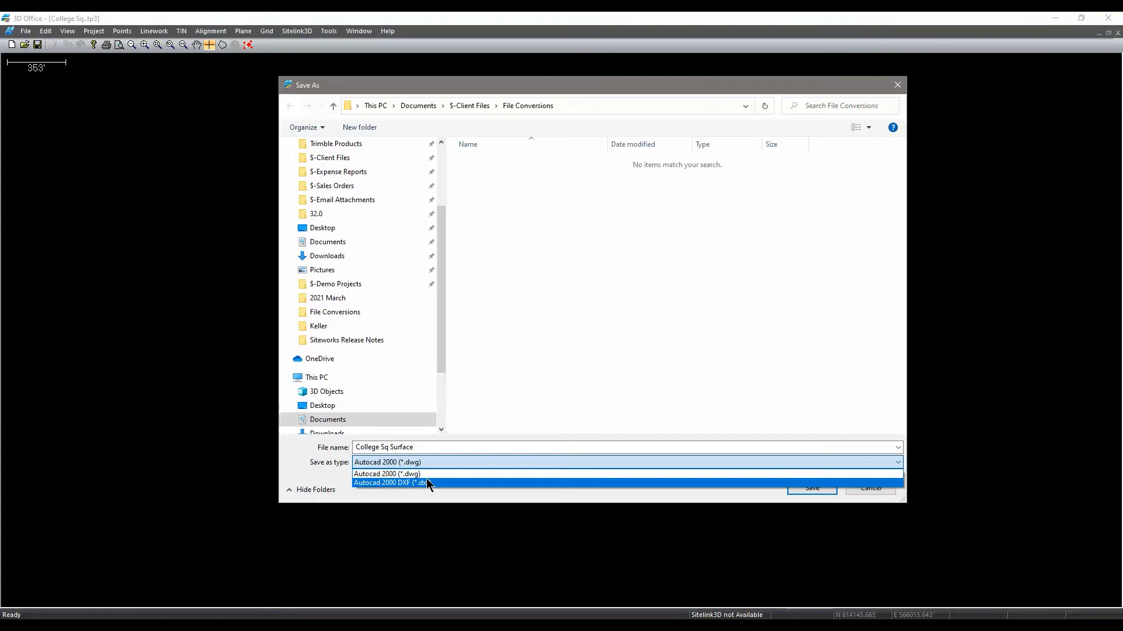
{"action": "left_click", "coordinate": [435, 482]}
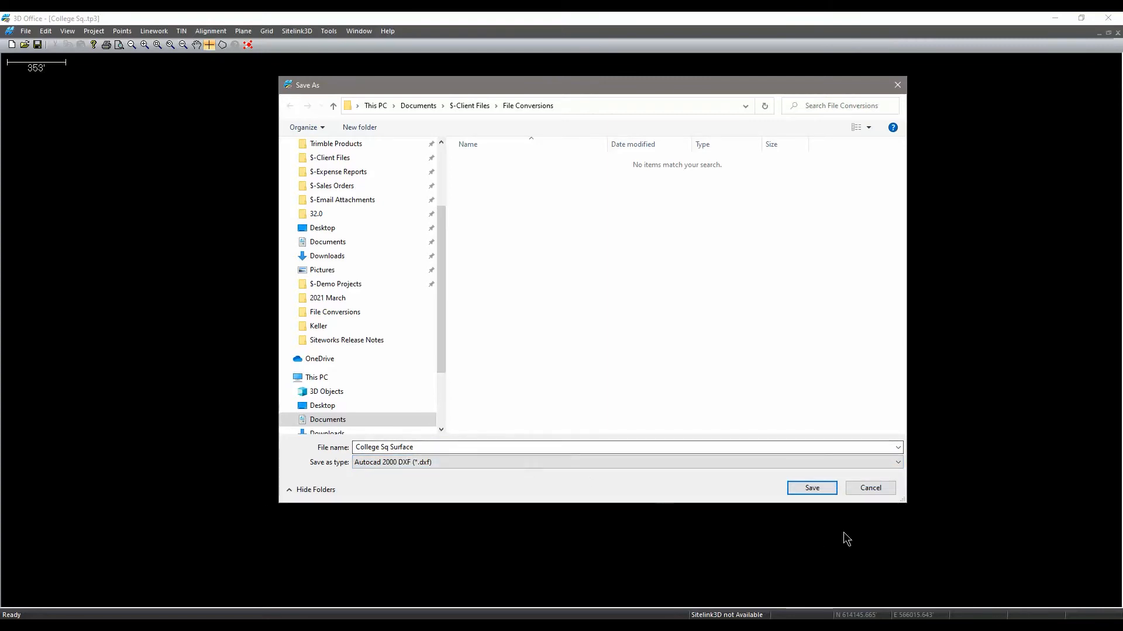
{"action": "left_click", "coordinate": [811, 488]}
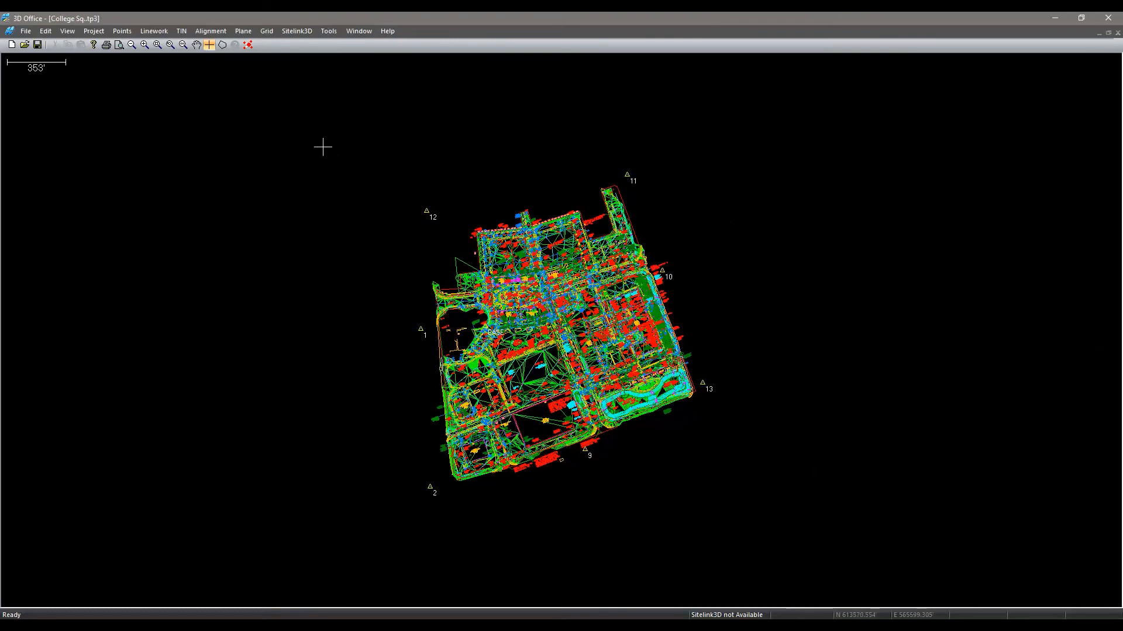
Select all linework and start exporting it to an AutoCAD file with the type Autocad 2000 DXF (*.dxf)
{"action": "left_click", "coordinate": [155, 32]}
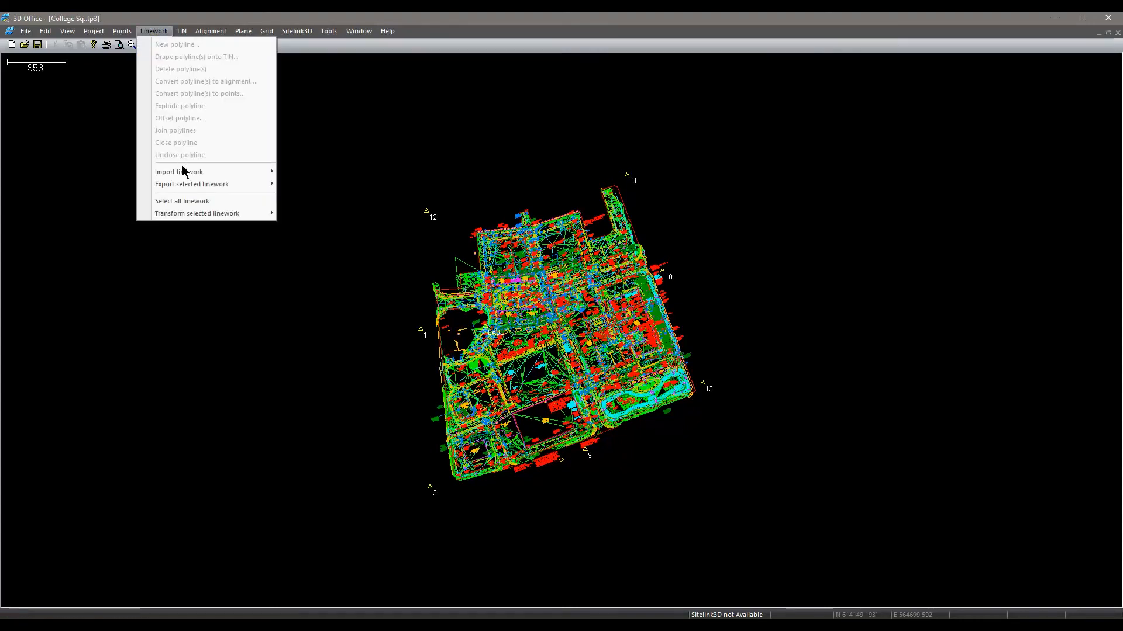
{"action": "left_click", "coordinate": [183, 201]}
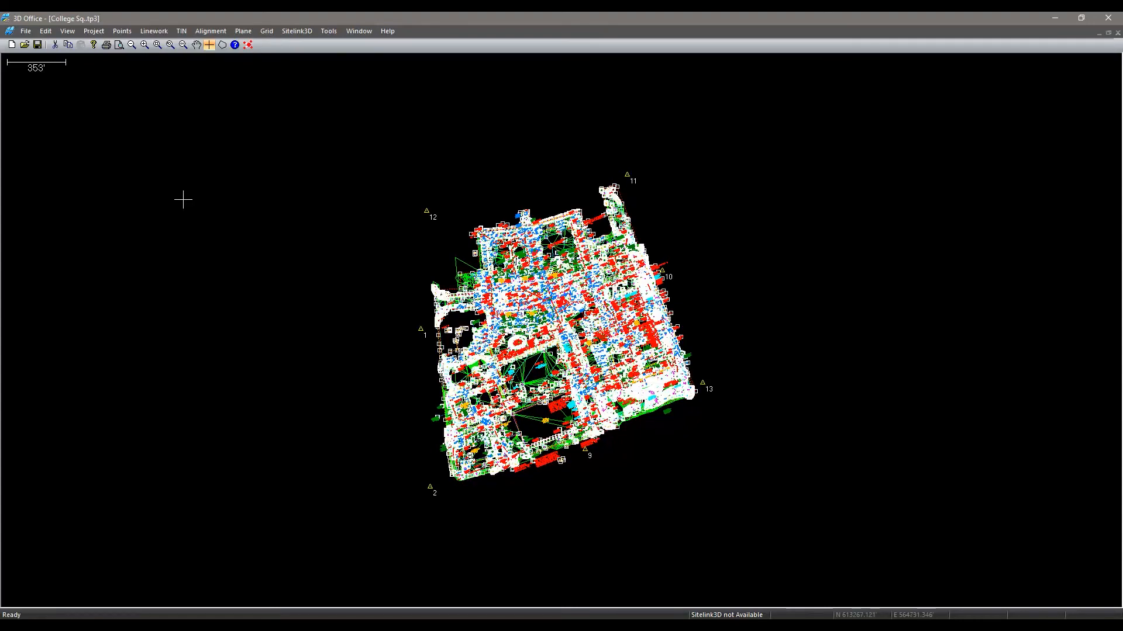
{"action": "left_click", "coordinate": [154, 32]}
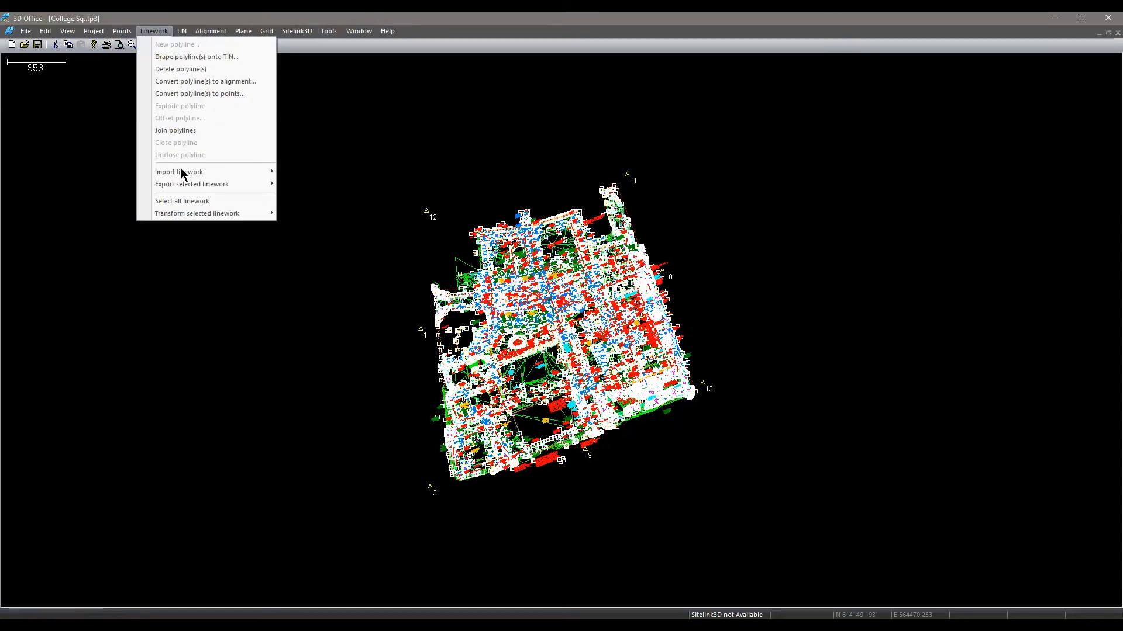
{"action": "mouse_move", "coordinate": [191, 185]}
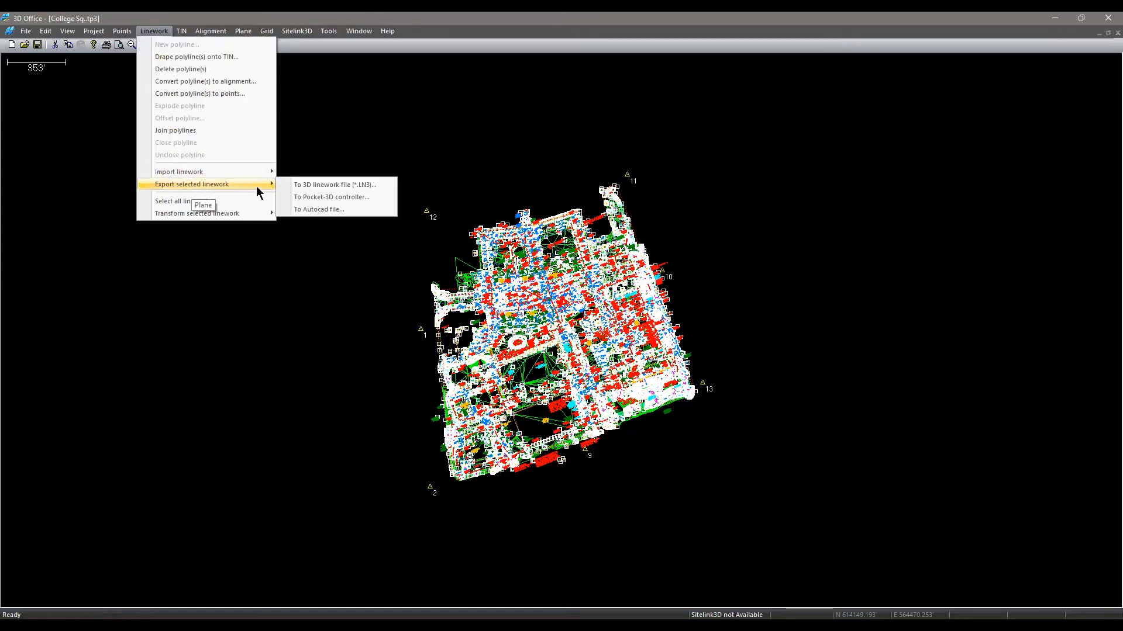
{"action": "left_click", "coordinate": [344, 212]}
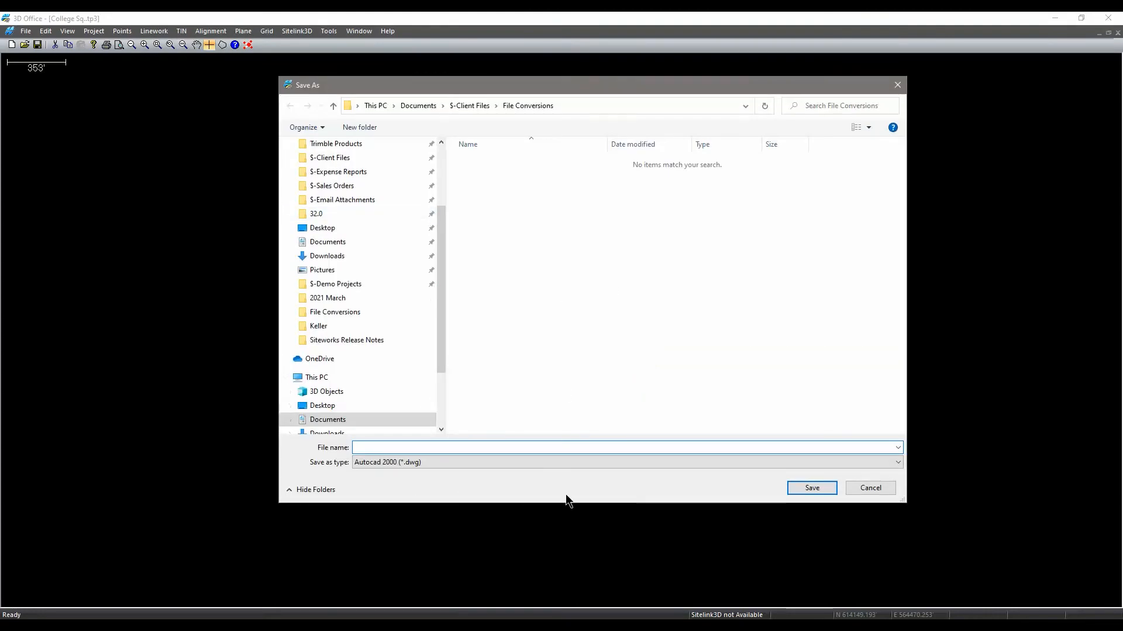
{"action": "left_click", "coordinate": [510, 465]}
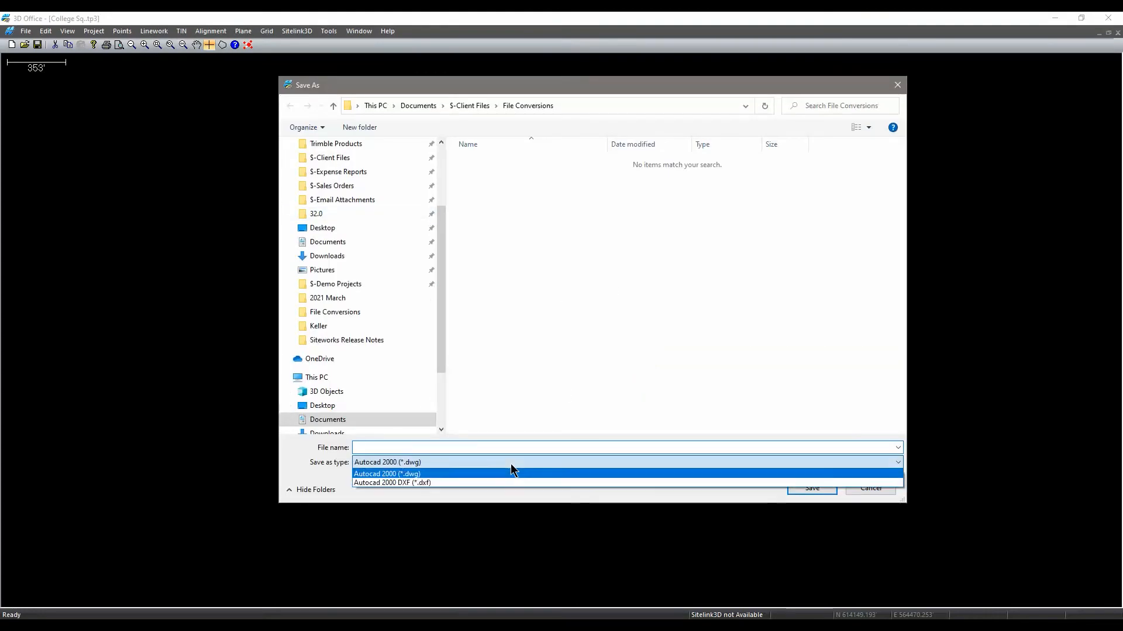
{"action": "left_click", "coordinate": [486, 482]}
Name the linework export College Sq Linework.dxf, reusing the name of the existing surface DXF, and save it in the File Conversions folder
{"action": "left_click", "coordinate": [516, 164]}
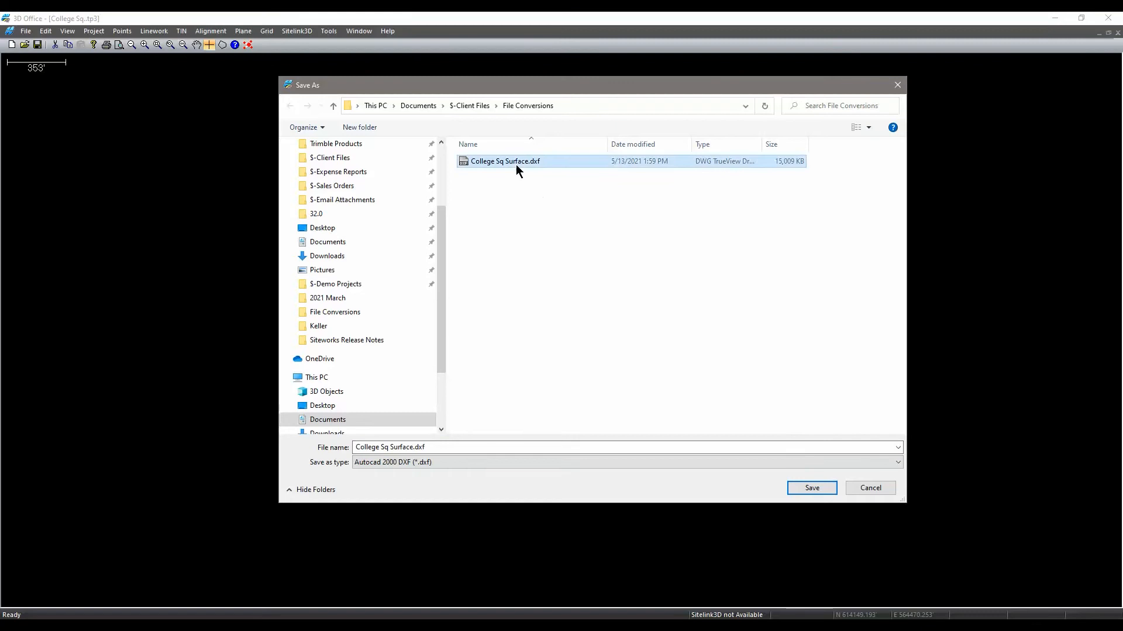
{"action": "left_click", "coordinate": [417, 447]}
{"action": "left_click", "coordinate": [417, 448]}
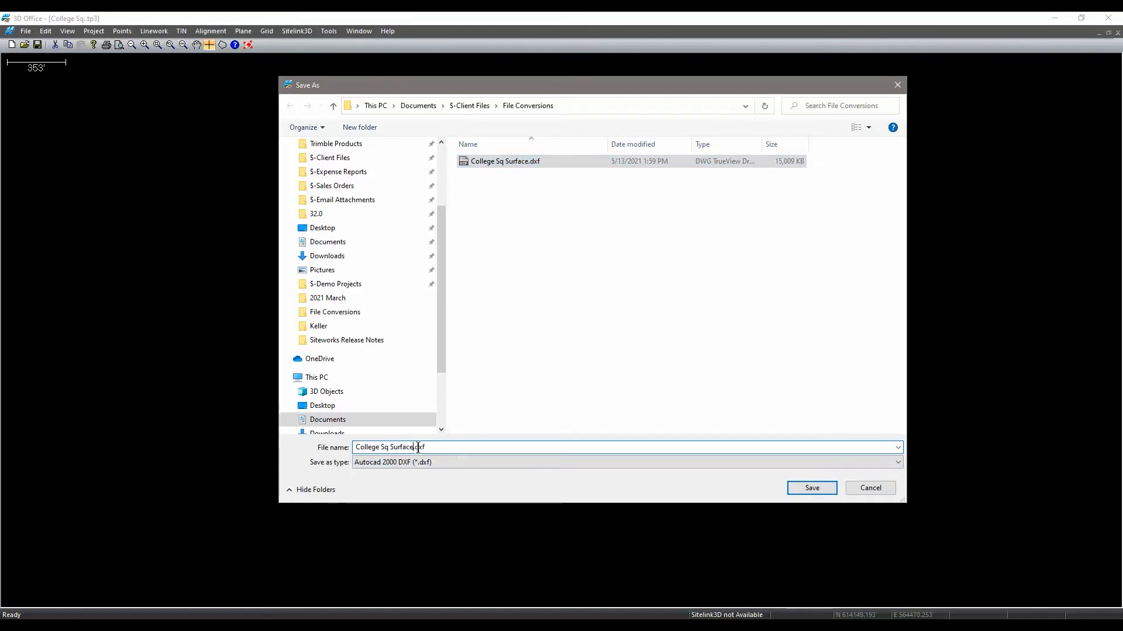
{"action": "key", "text": "BackSpace"}
{"action": "key", "text": "BackSpace"}
{"action": "key", "text": "BackSpace"}
{"action": "key", "text": "BackSpace"}
{"action": "key", "text": "BackSpace"}
{"action": "key", "text": "BackSpace"}
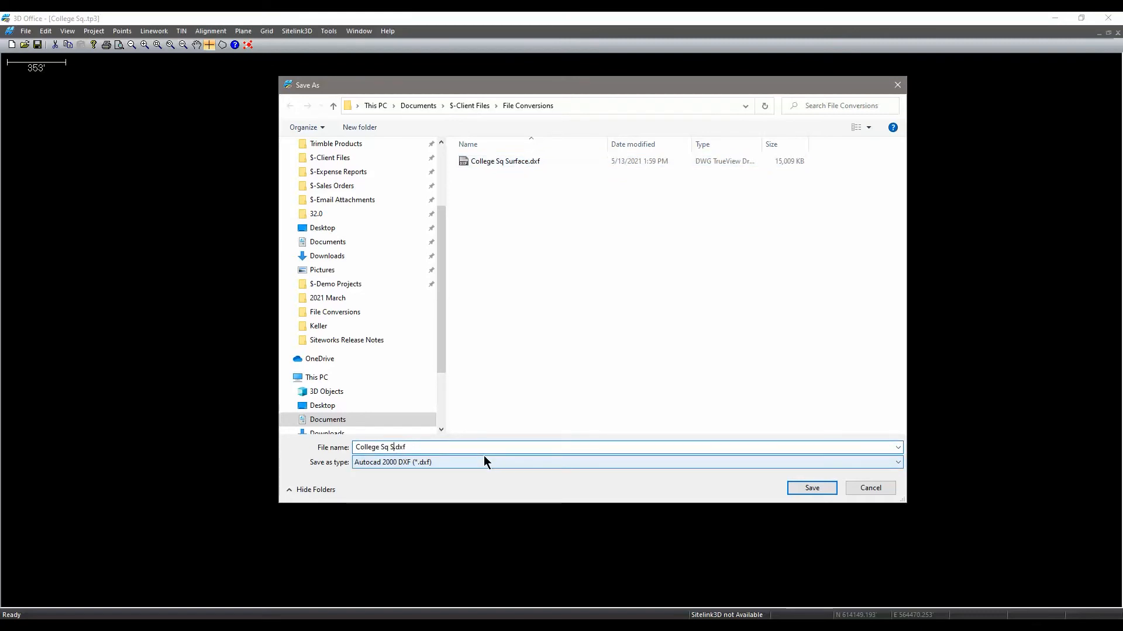
{"action": "key", "text": "BackSpace"}
{"action": "type", "text": "Linework"}
{"action": "left_click", "coordinate": [811, 490]}
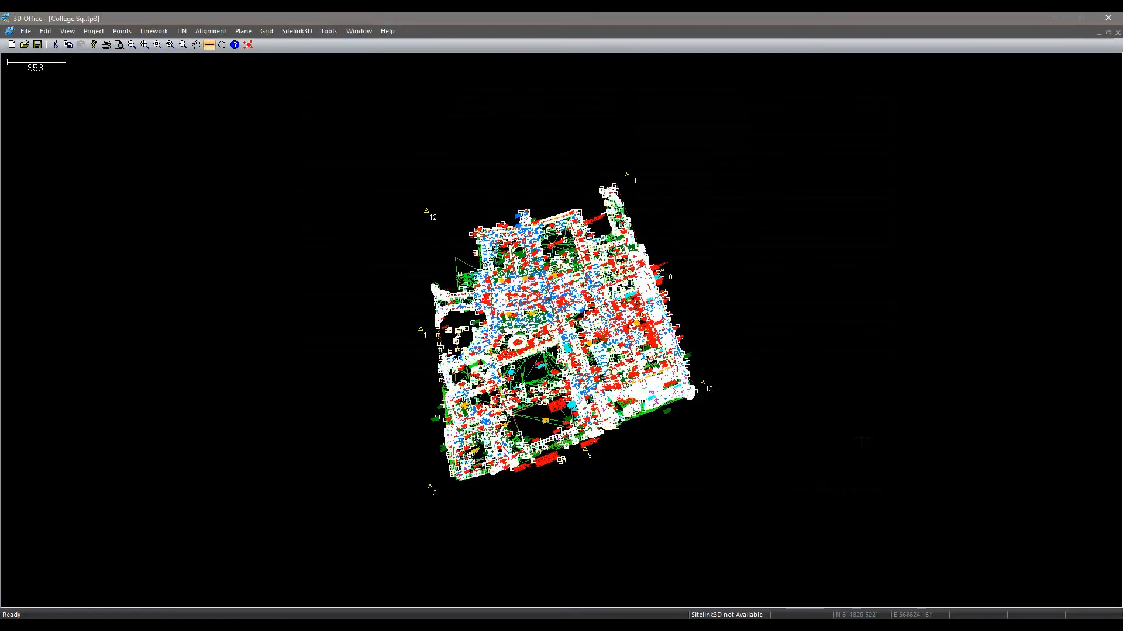
Review the exported linework and surface DXFs and the local and GPS CSV files in the File Conversions folder
{"action": "left_click_drag", "start_coordinate": [1122, 120], "coordinate": [572, 107]}
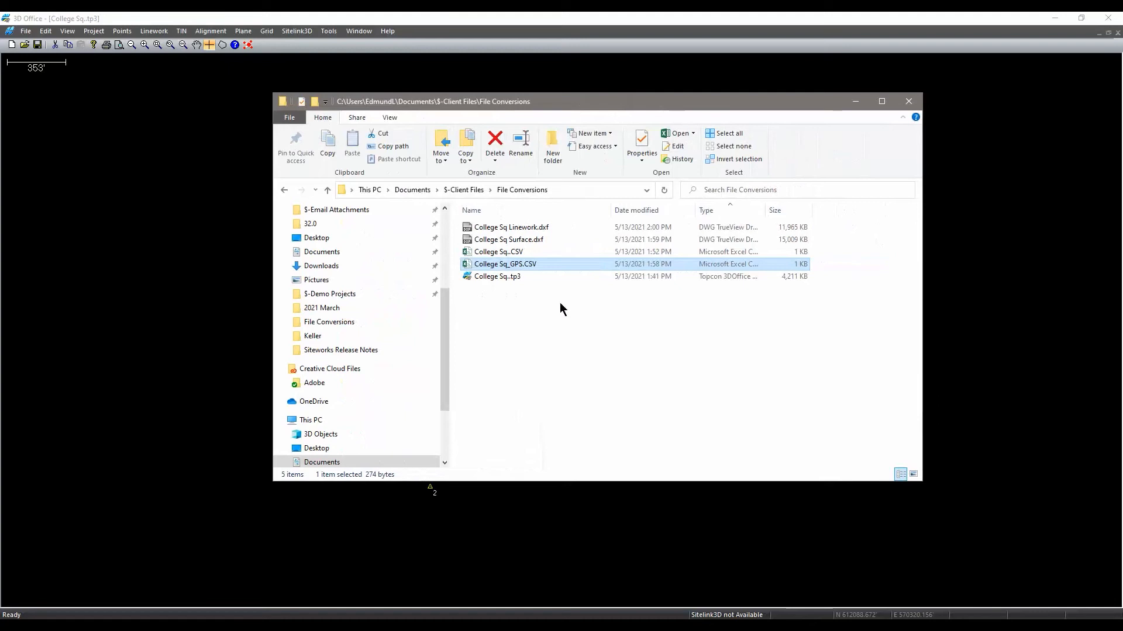
{"action": "left_click", "coordinate": [536, 228]}
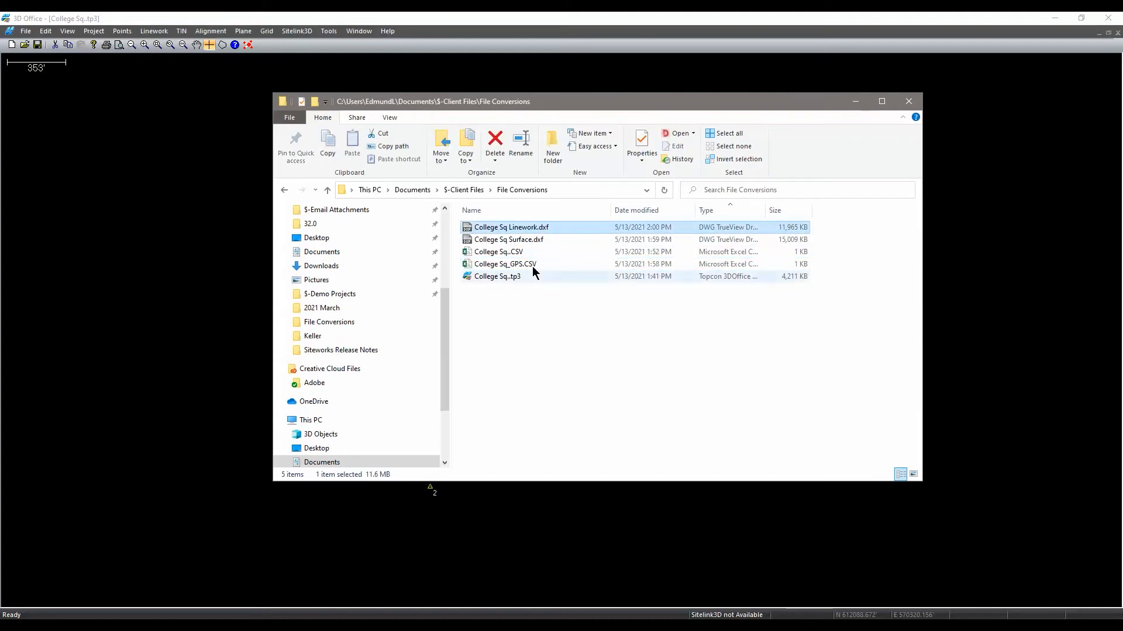
{"action": "left_click", "coordinate": [530, 240]}
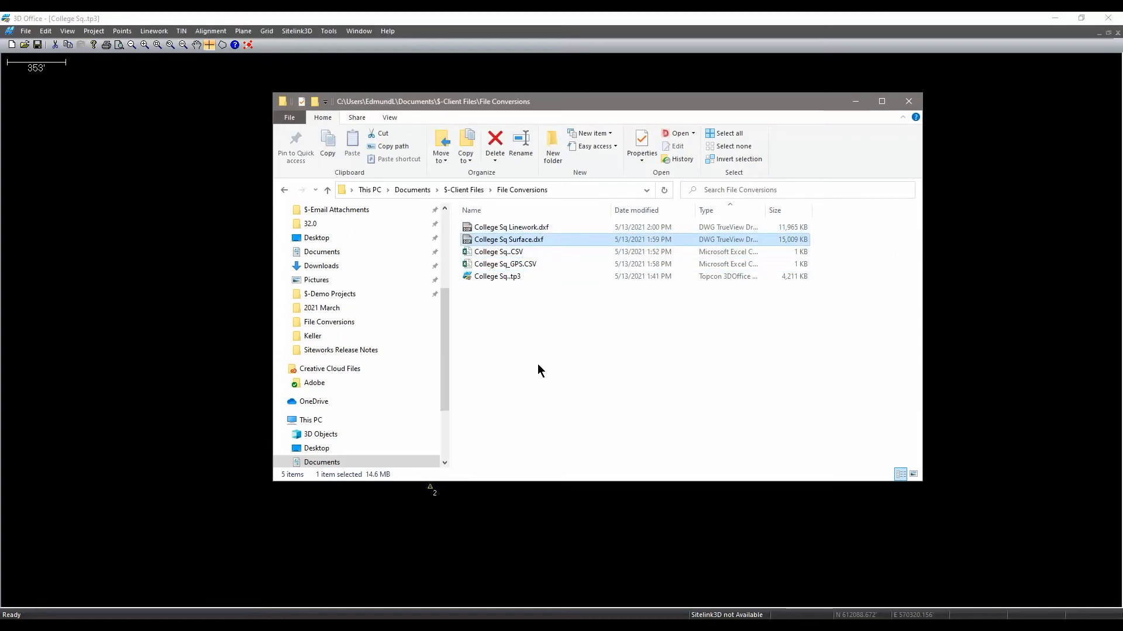
{"action": "left_click", "coordinate": [519, 252]}
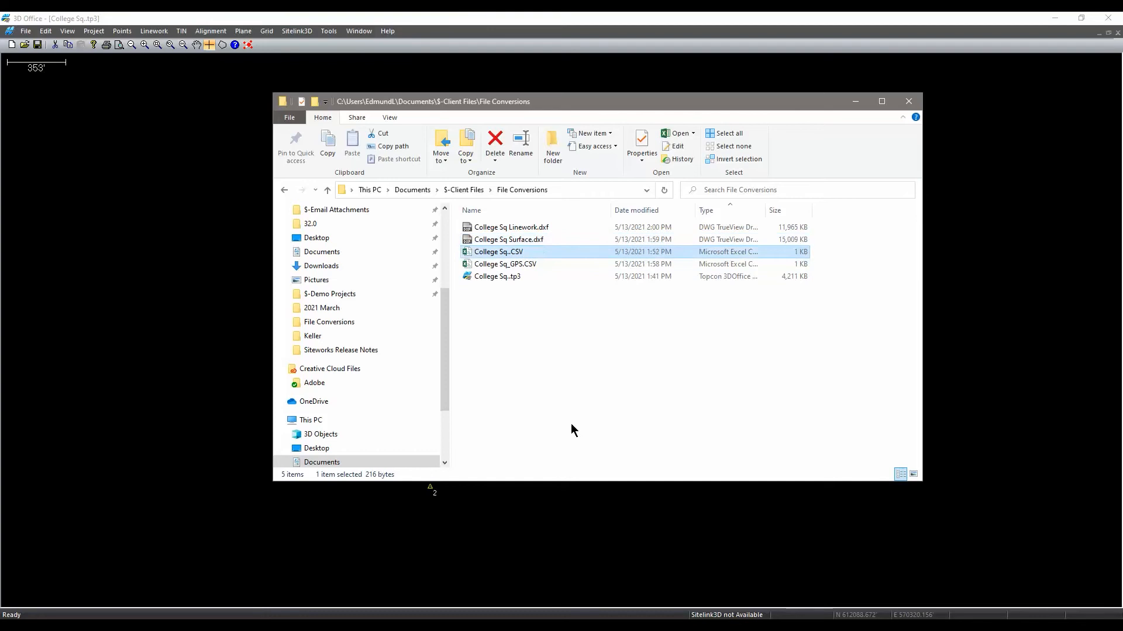
{"action": "left_click", "coordinate": [530, 265]}
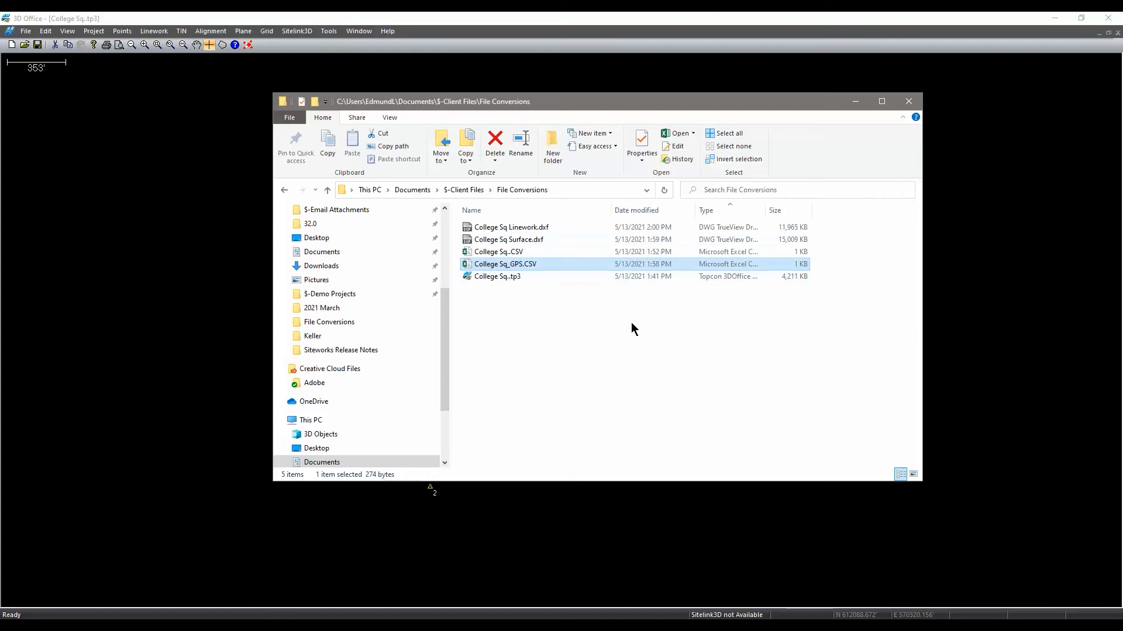
{"action": "left_click", "coordinate": [616, 337]}
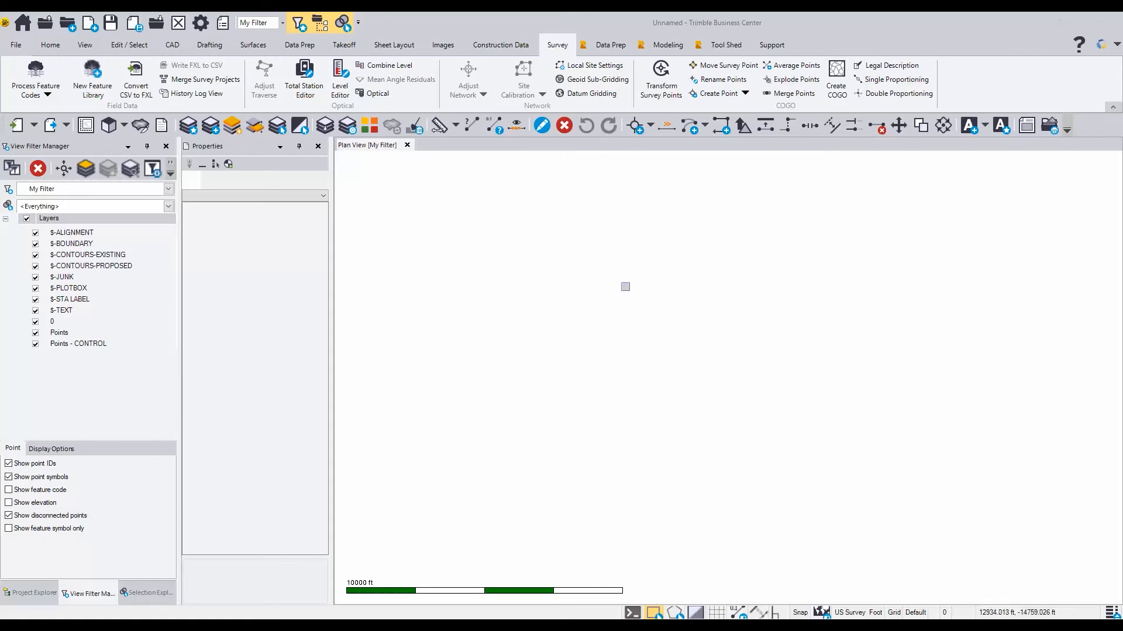
In Trimble Business Center, create a new project from the SITECH US SURVEY FOOT EJL - 2 template
{"action": "left_click", "coordinate": [16, 45]}
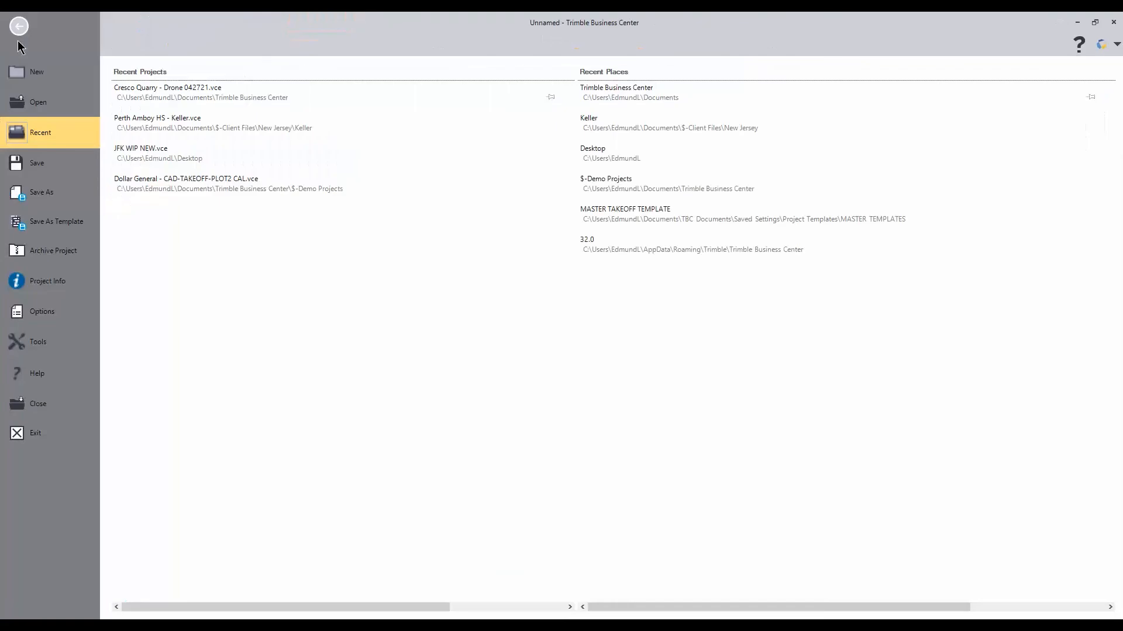
{"action": "left_click", "coordinate": [35, 72]}
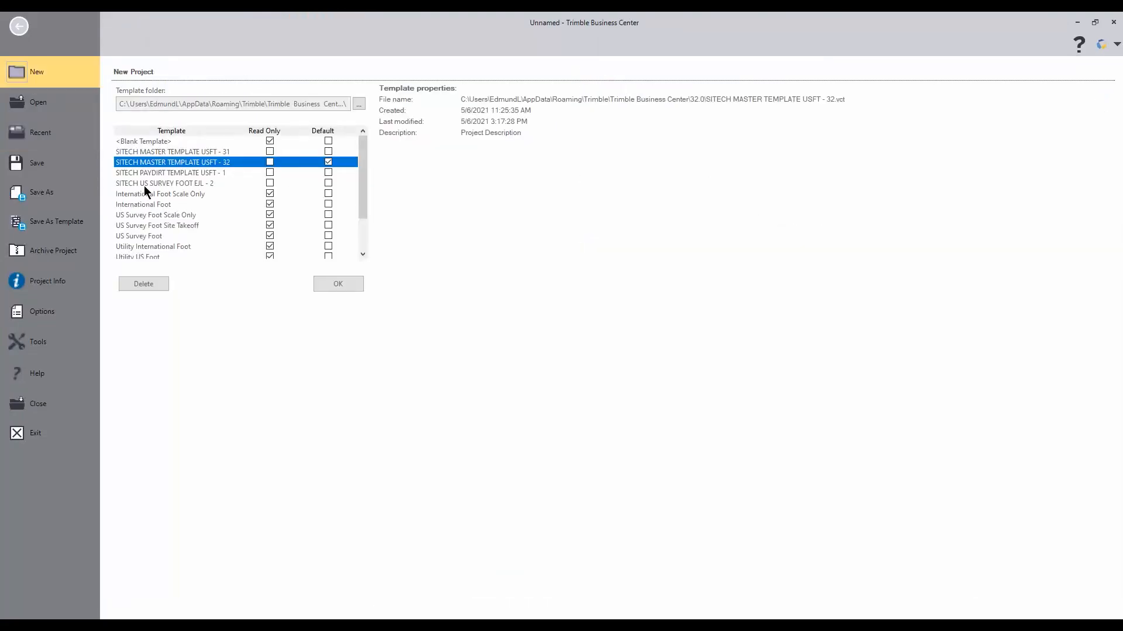
{"action": "left_click", "coordinate": [146, 236]}
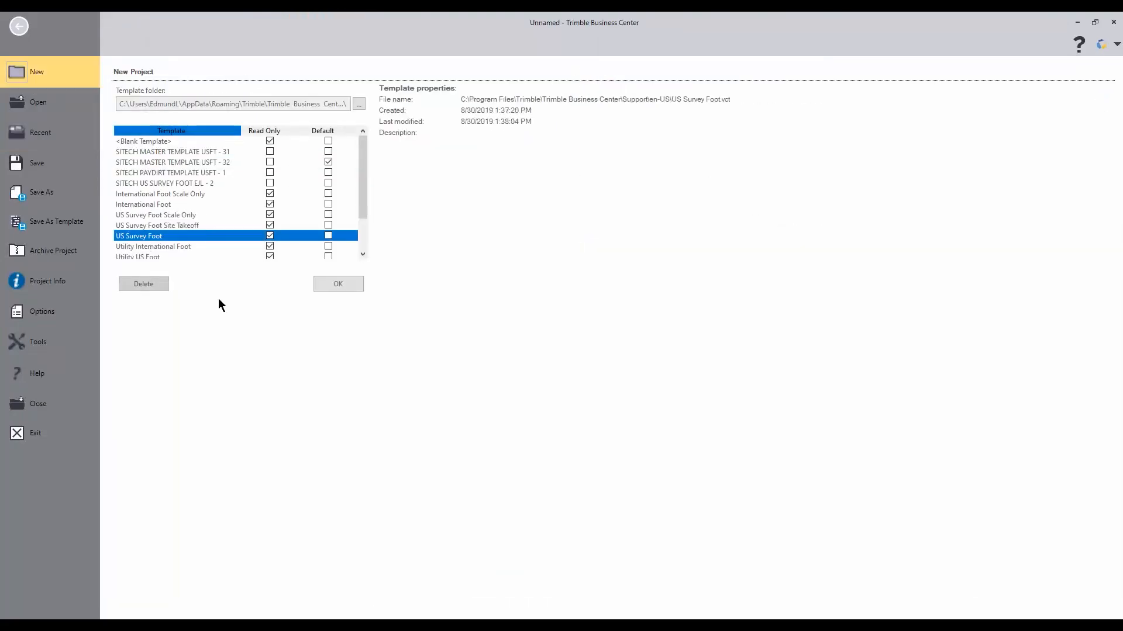
{"action": "left_click", "coordinate": [171, 183]}
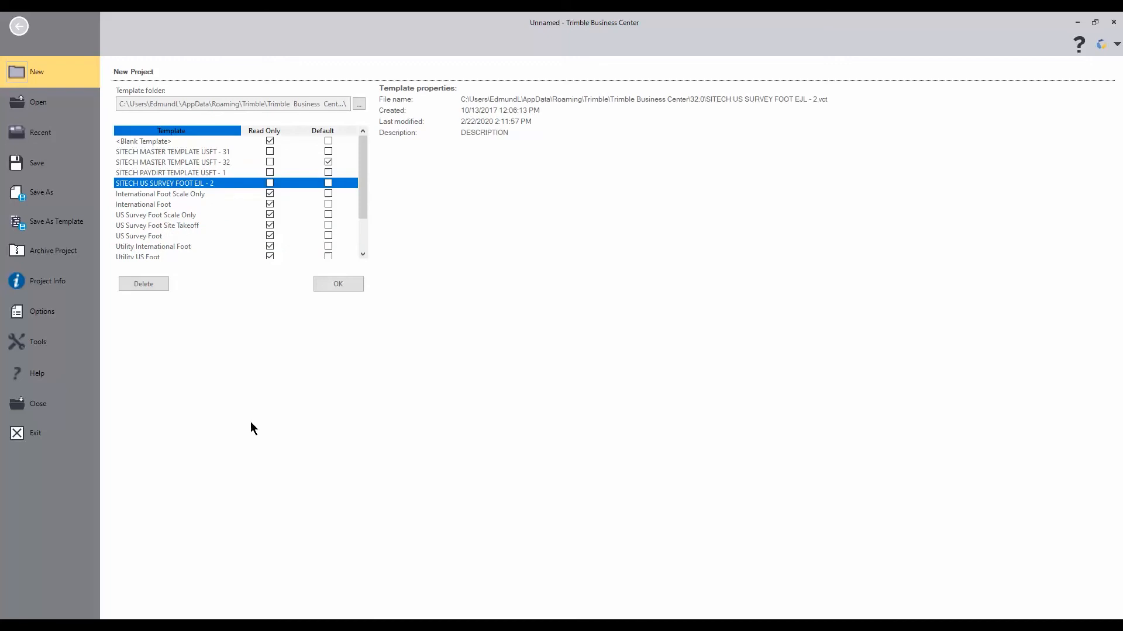
{"action": "left_click", "coordinate": [338, 284]}
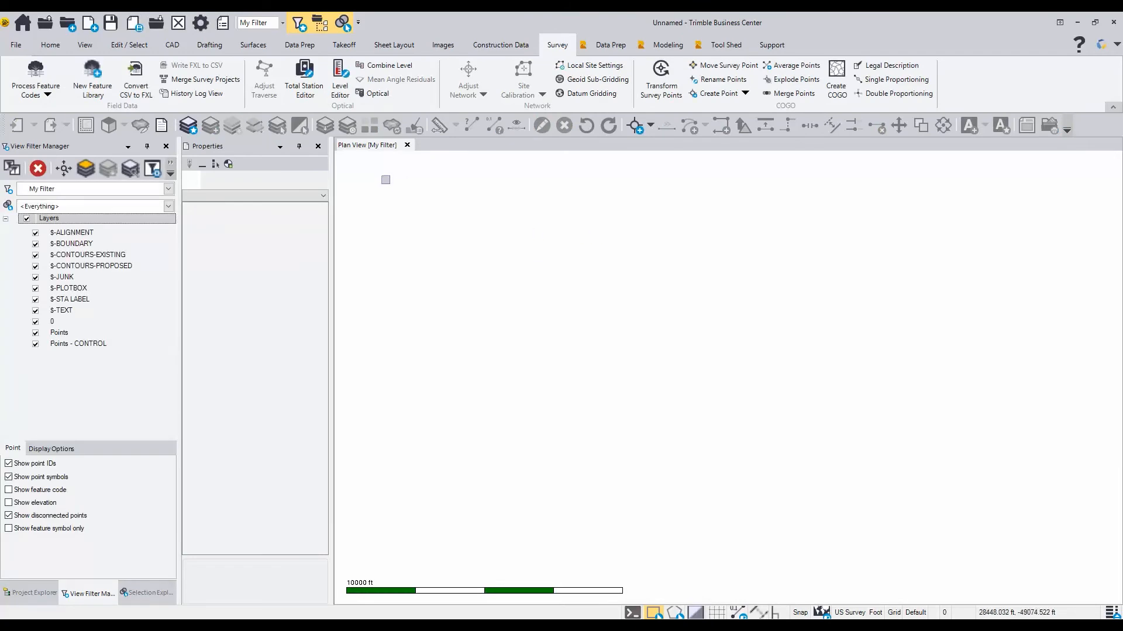
Open the P,L,L,h,Code (Global) definition in the Import Format Editor and go through its general properties to the field settings
{"action": "left_click", "coordinate": [50, 47]}
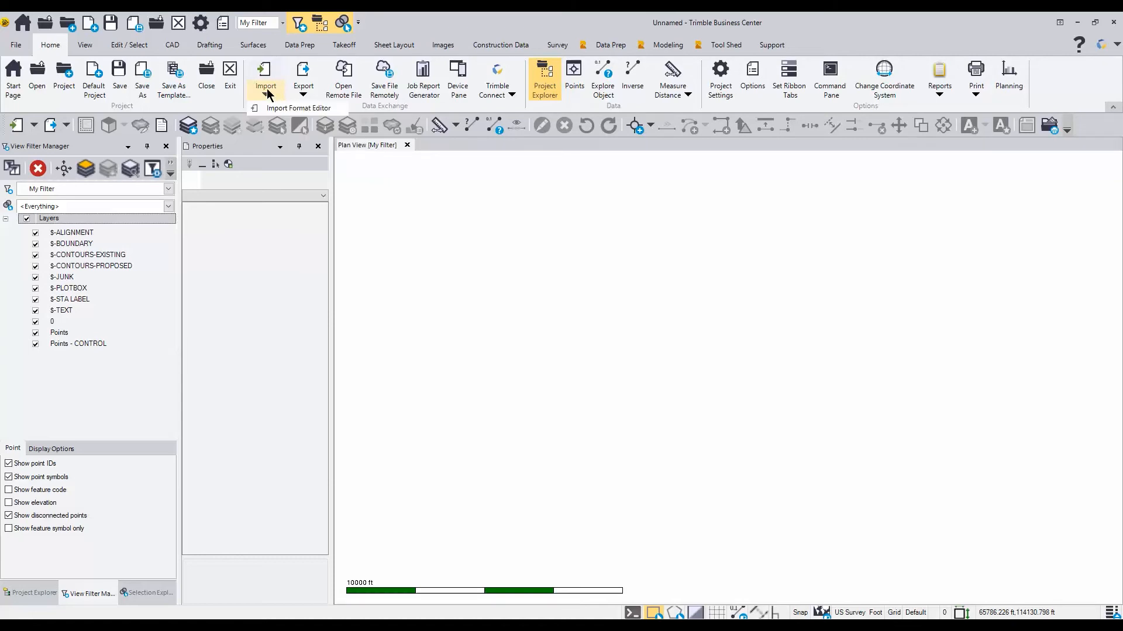
{"action": "left_click", "coordinate": [301, 109]}
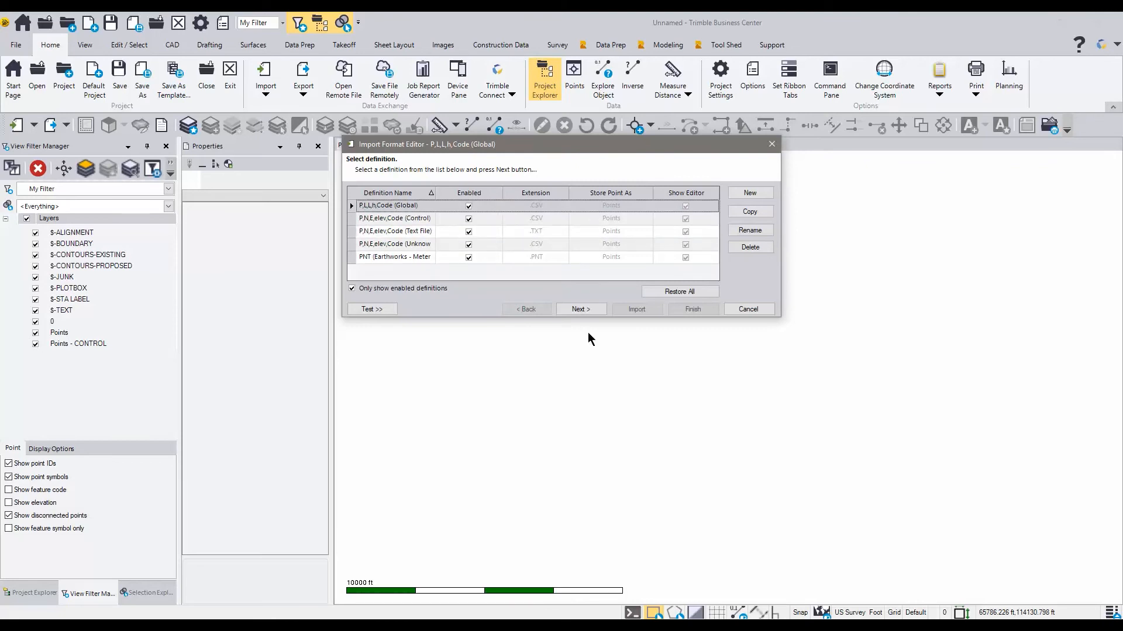
{"action": "left_click", "coordinate": [582, 309]}
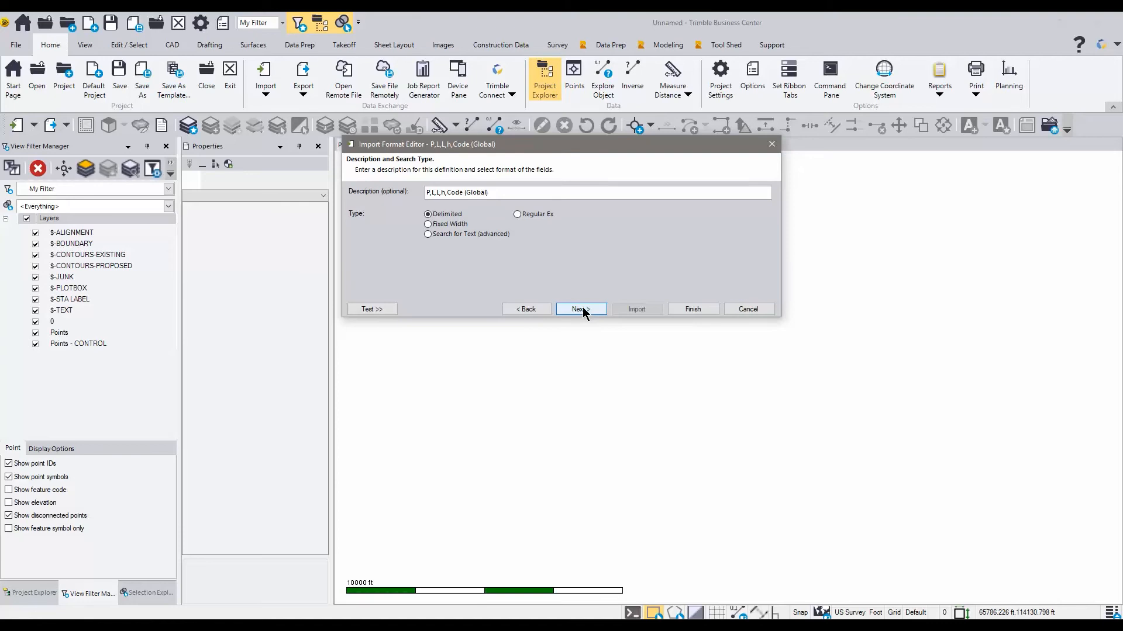
{"action": "left_click", "coordinate": [582, 310]}
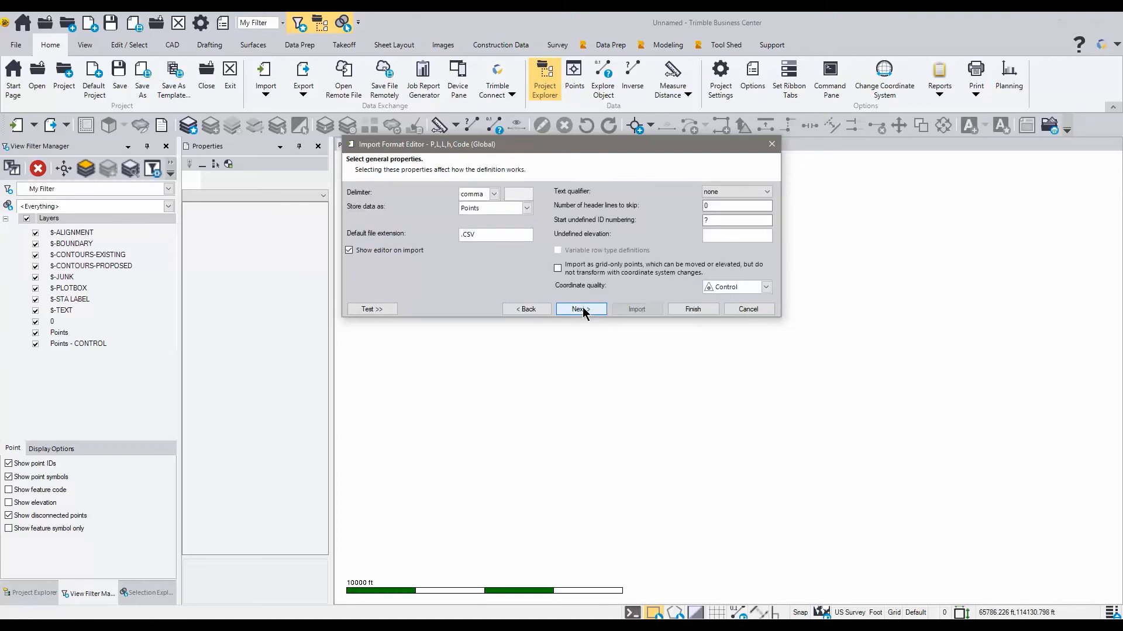
{"action": "left_click", "coordinate": [581, 310]}
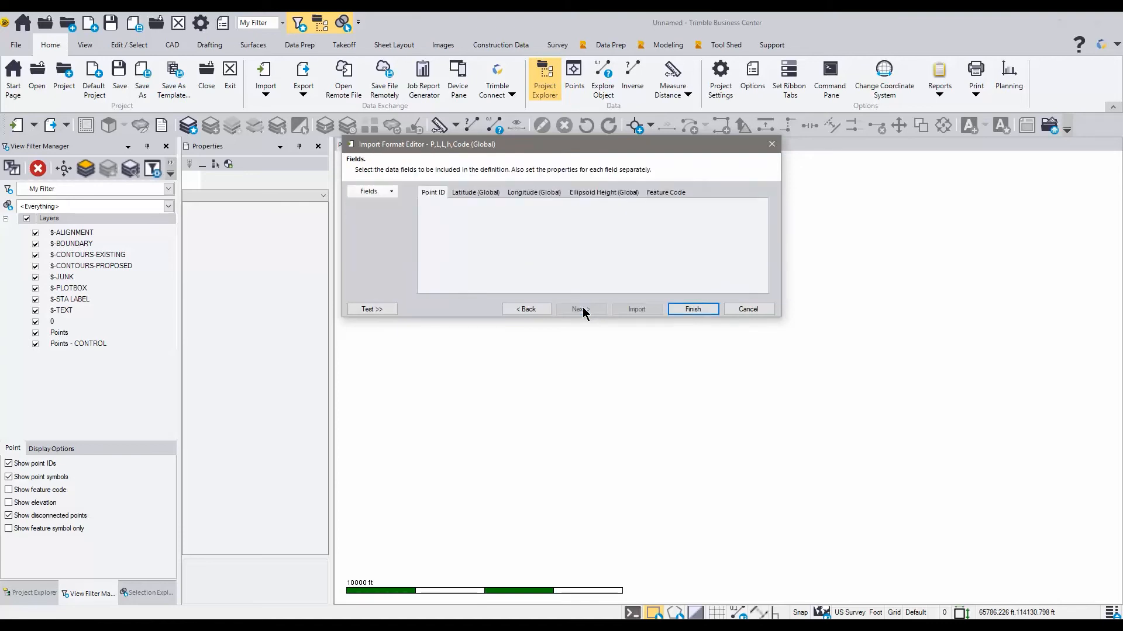
Check the units options for the Latitude, Longitude and Ellipsoid Height fields of the global import definition
{"action": "left_click", "coordinate": [471, 195]}
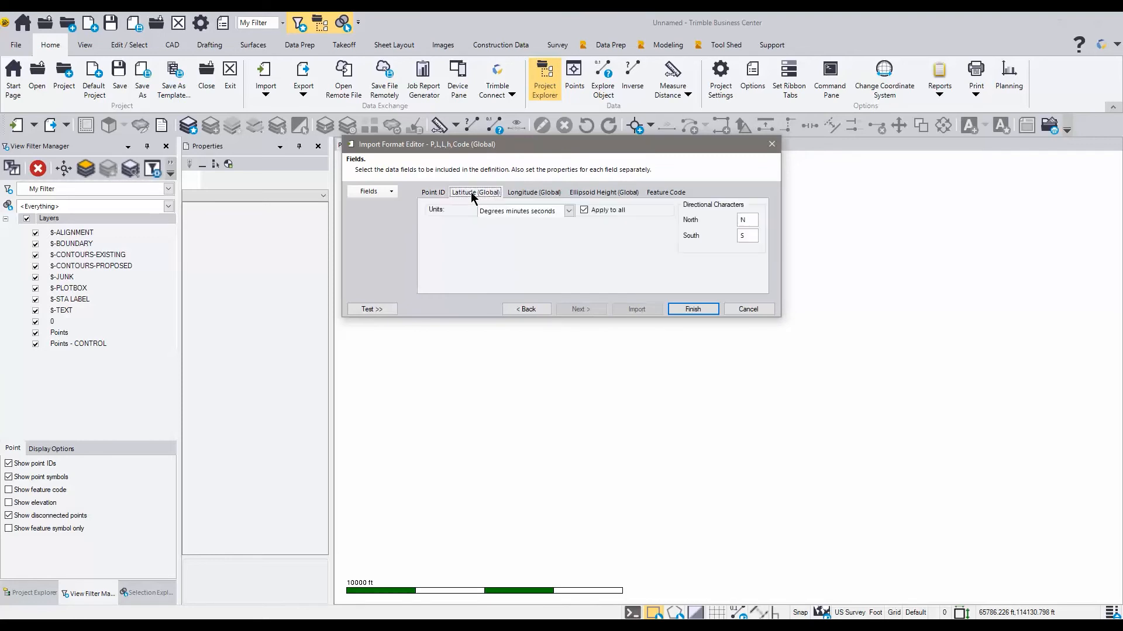
{"action": "left_click", "coordinate": [528, 196]}
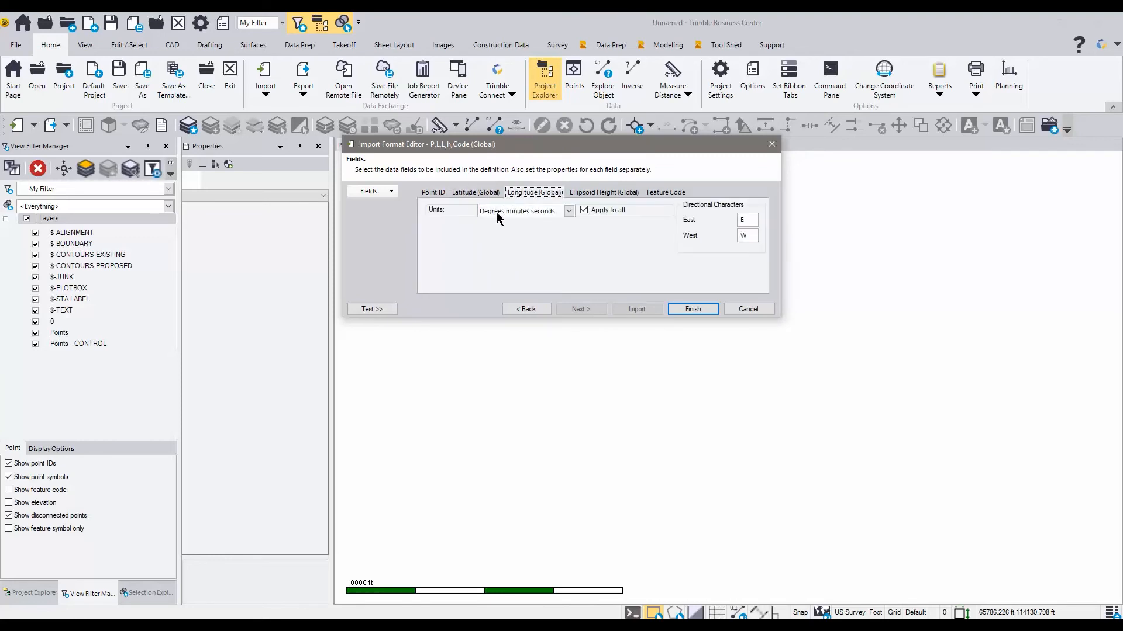
{"action": "left_click", "coordinate": [465, 192]}
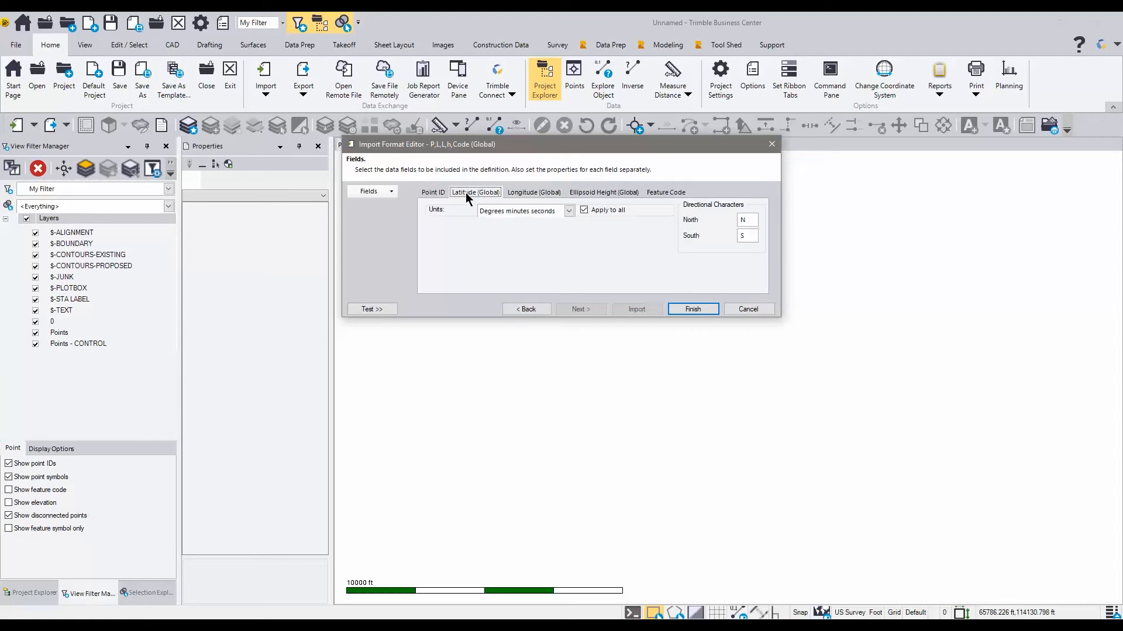
{"action": "left_click", "coordinate": [568, 211]}
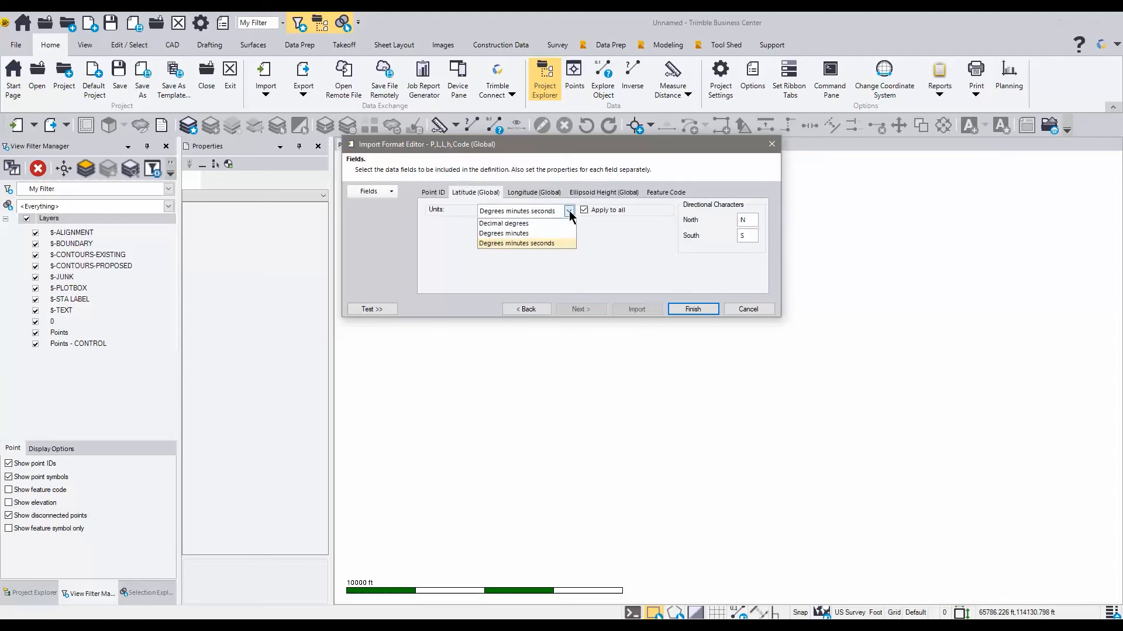
{"action": "left_click", "coordinate": [530, 212]}
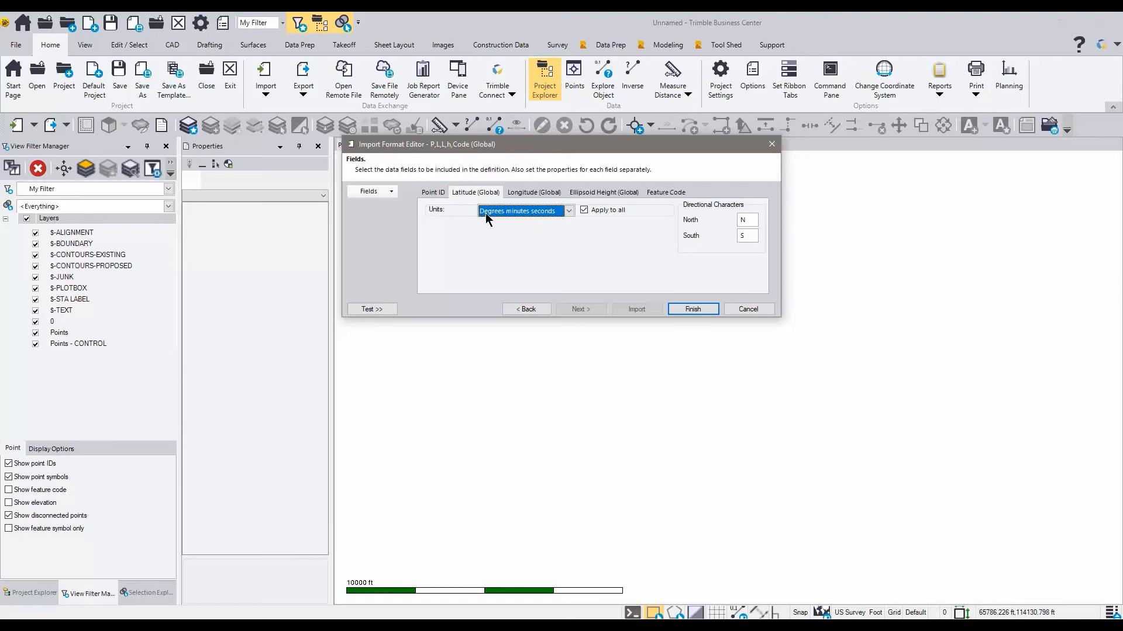
{"action": "left_click", "coordinate": [534, 192]}
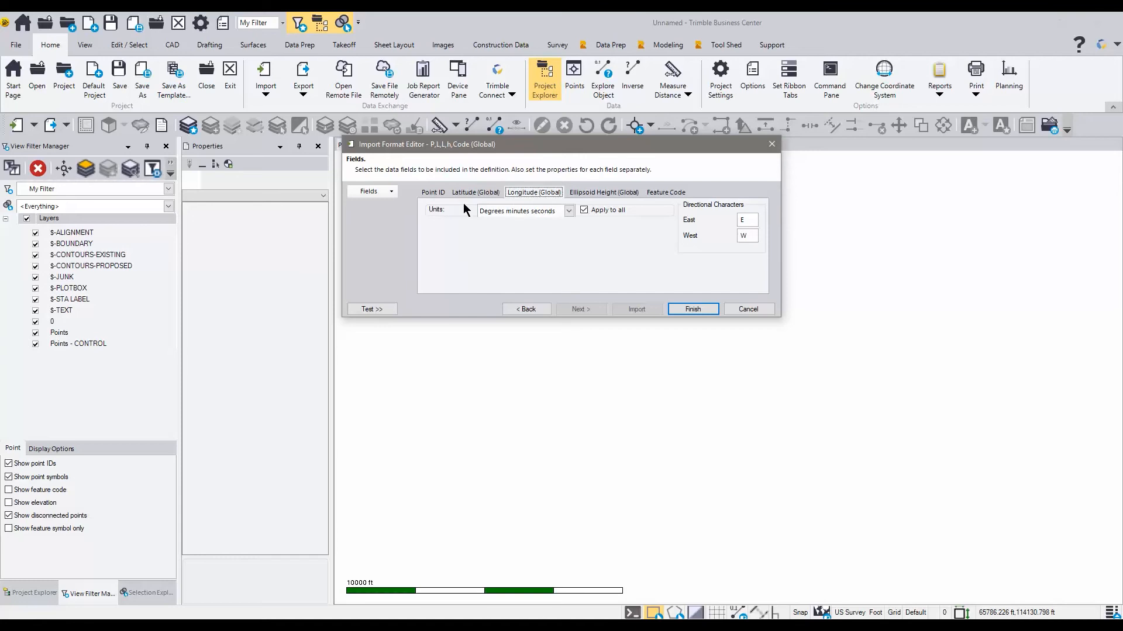
{"action": "left_click", "coordinate": [593, 195]}
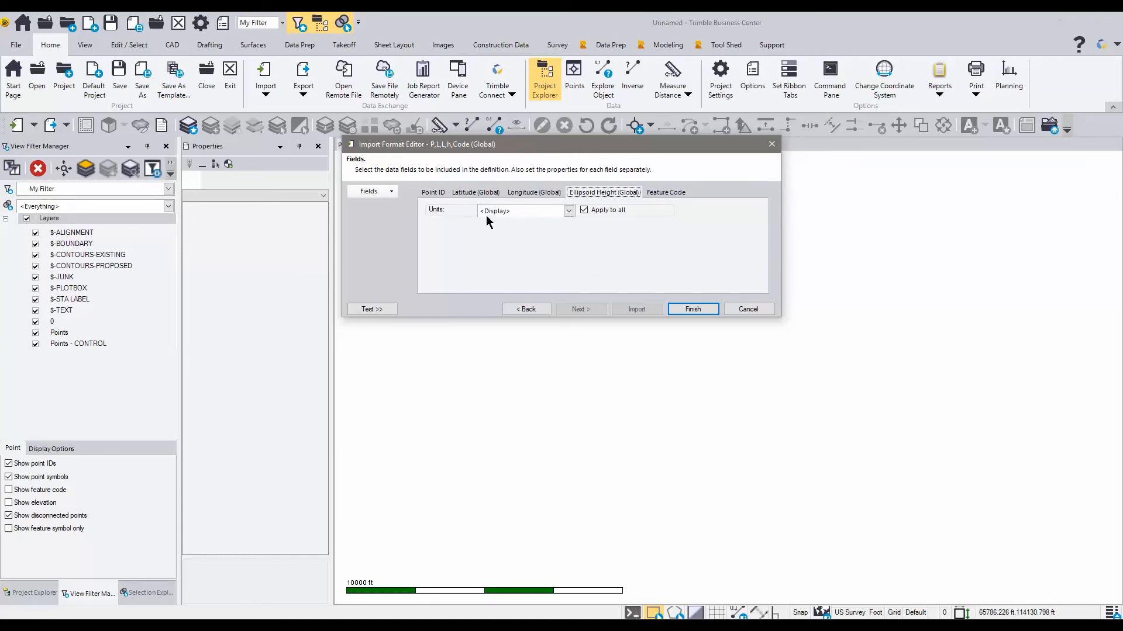
{"action": "left_click", "coordinate": [569, 212]}
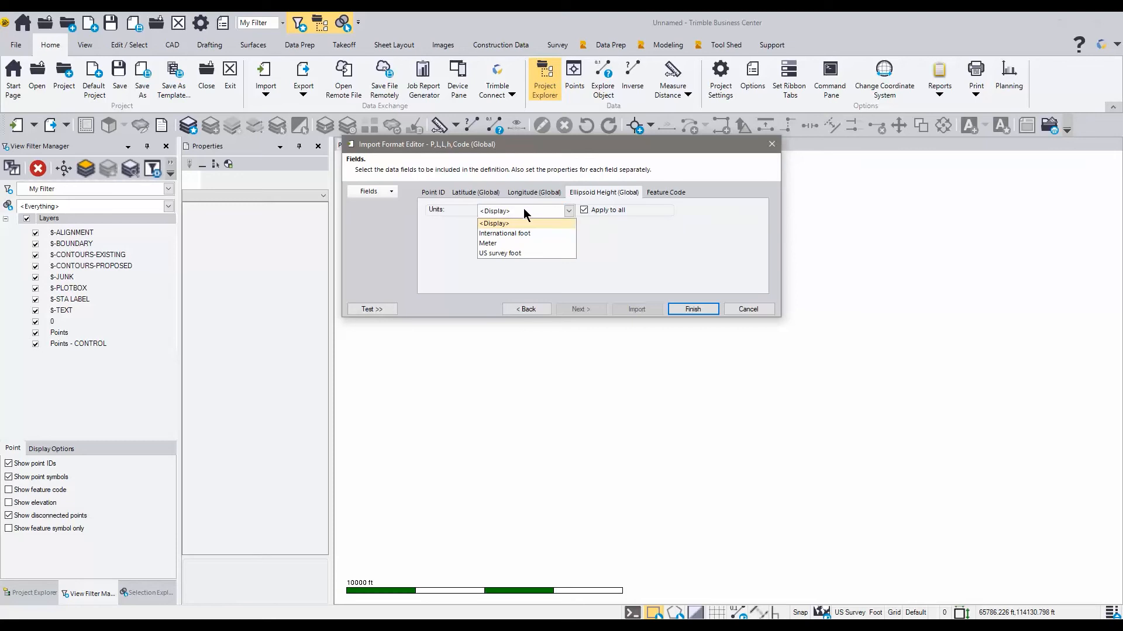
{"action": "left_click", "coordinate": [609, 200]}
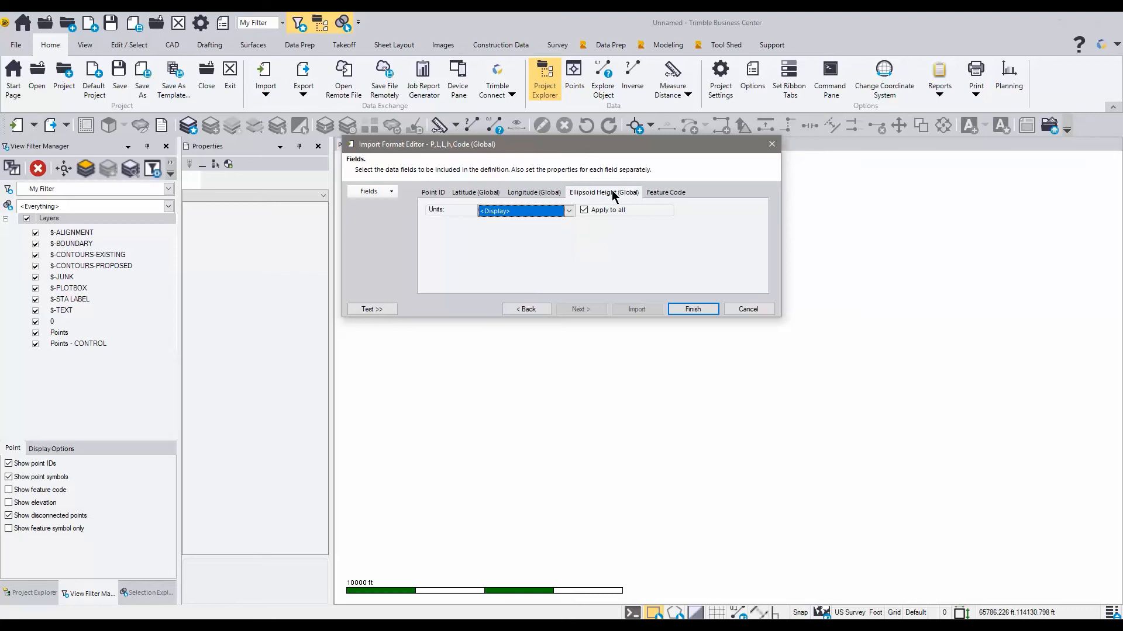
Finish the global definition, then open the P,N,E,elev,Code (Control) definition in the Import Format Editor and go through to its field settings
{"action": "left_click", "coordinate": [691, 308]}
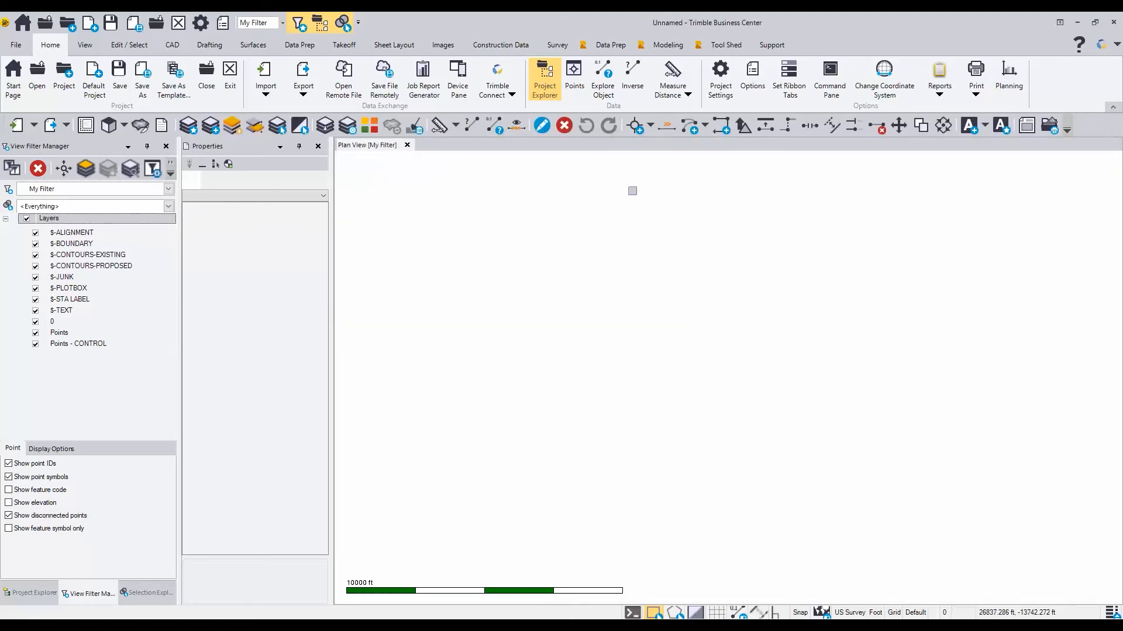
{"action": "left_click", "coordinate": [266, 92]}
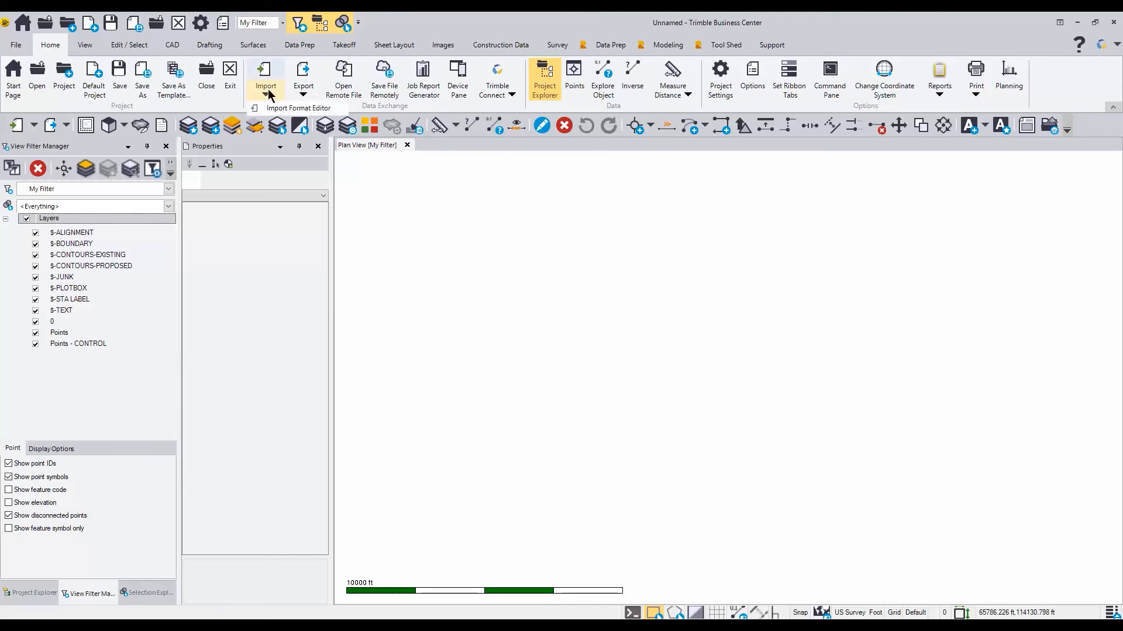
{"action": "left_click", "coordinate": [299, 109]}
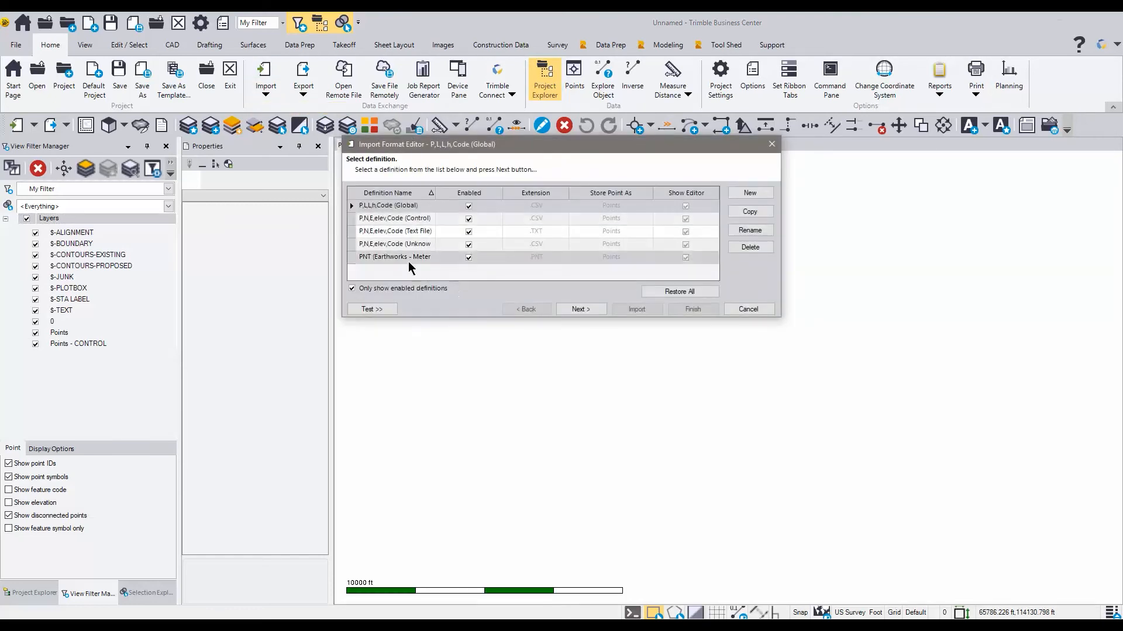
{"action": "left_click", "coordinate": [372, 219]}
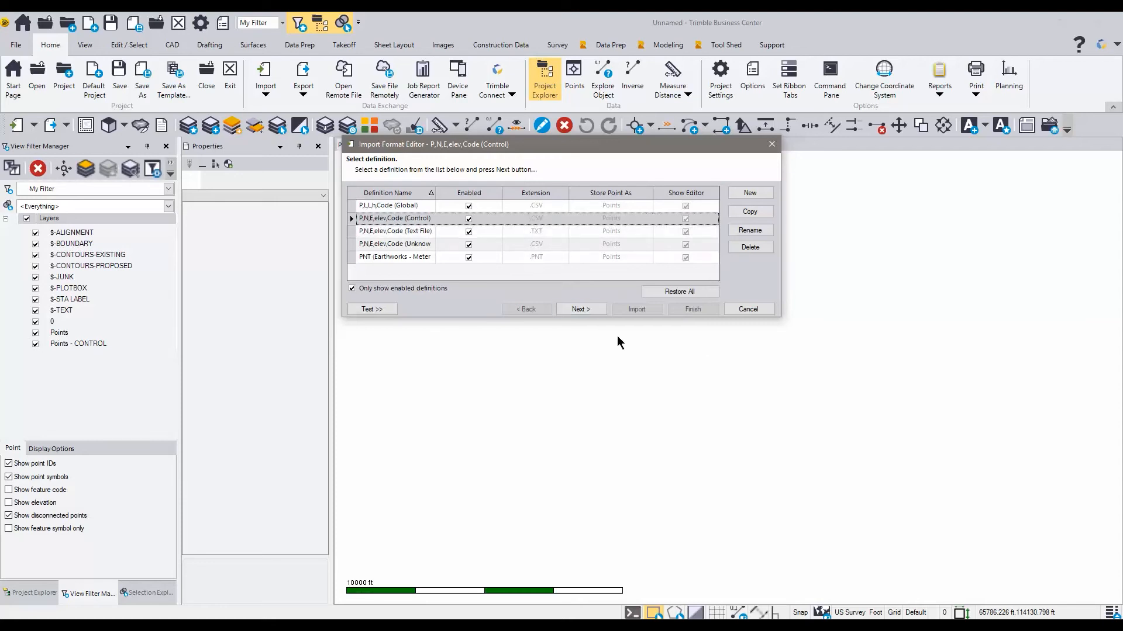
{"action": "left_click", "coordinate": [588, 310]}
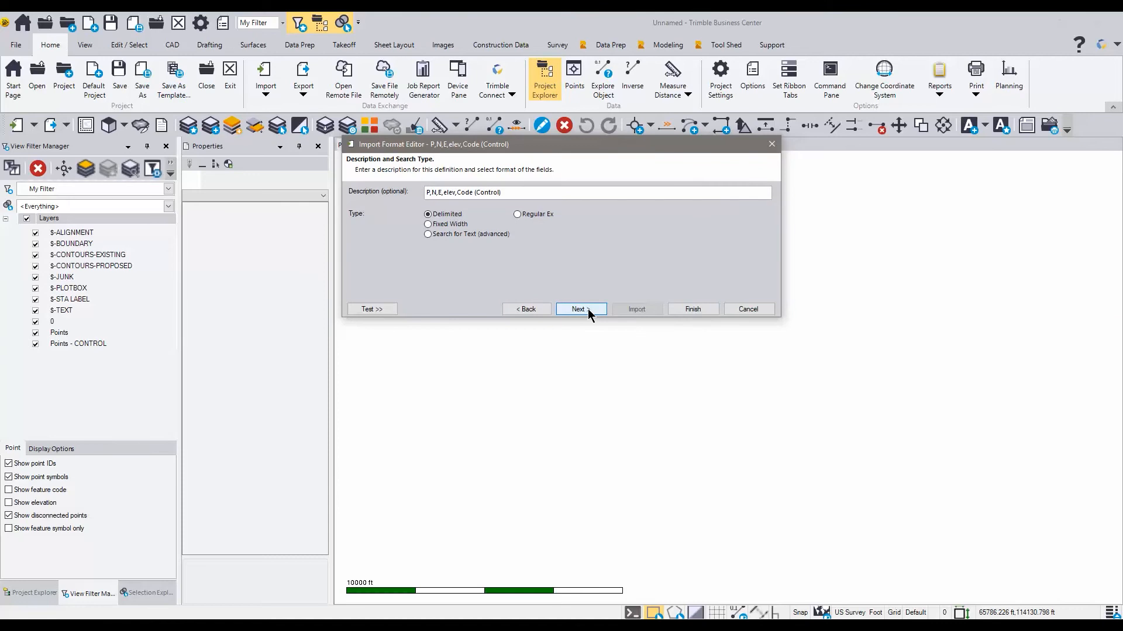
{"action": "left_click", "coordinate": [589, 313]}
{"action": "left_click", "coordinate": [587, 308]}
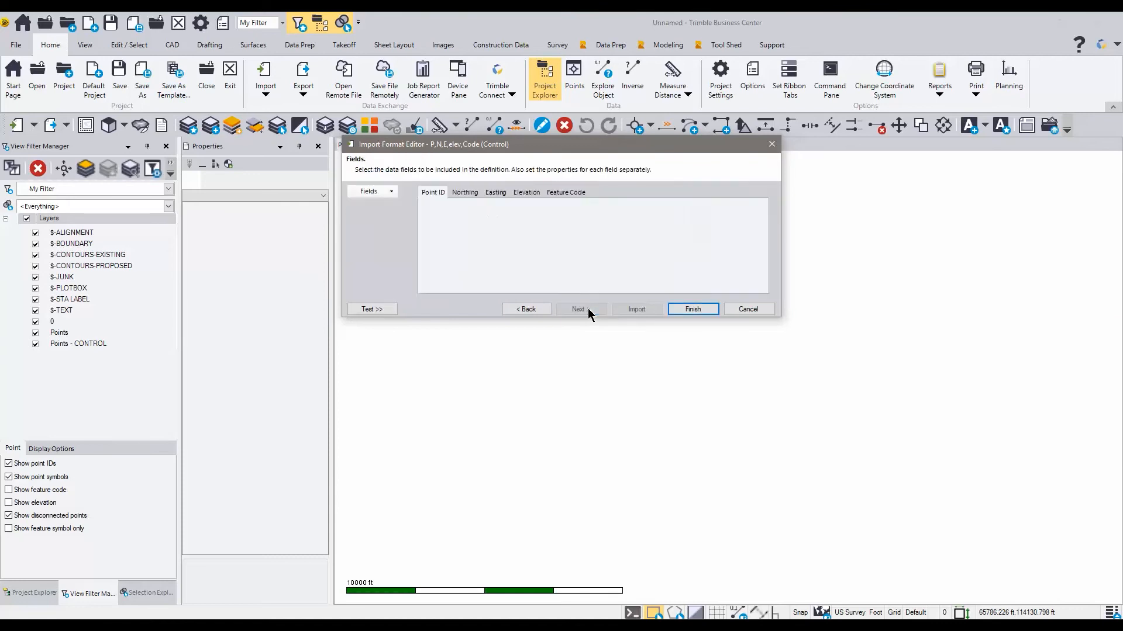
Check the units options for the Northing, Easting and Elevation fields of the control definition, then leave the editor without saving
{"action": "left_click", "coordinate": [468, 192]}
{"action": "left_click", "coordinate": [496, 193]}
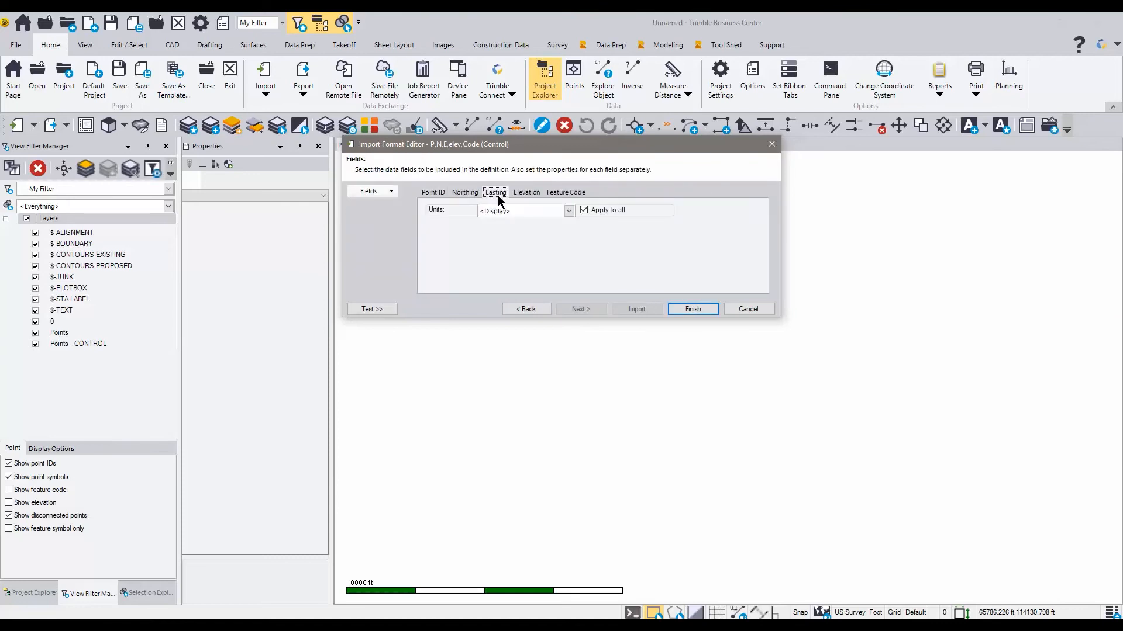
{"action": "left_click", "coordinate": [525, 193]}
{"action": "left_click", "coordinate": [747, 309]}
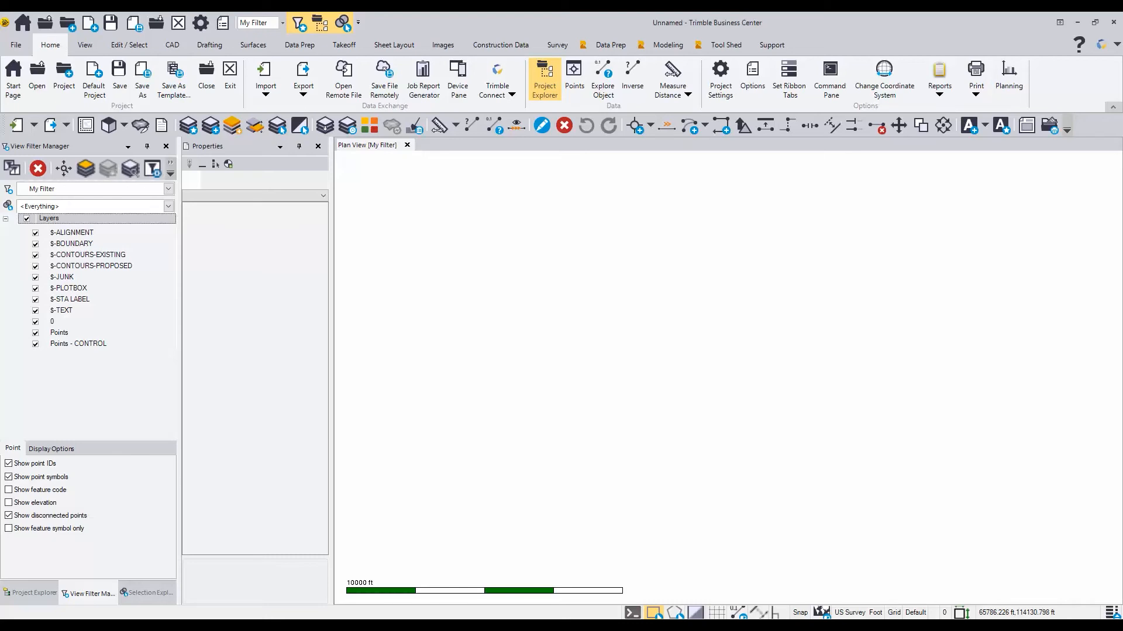
Import College Sq_GPS.CSV with the P,L,L,h,Code (Global) definition, setting the projection's northing to 611535.26 and easting to 566218.859 for point 2_gps
{"action": "left_click_drag", "start_coordinate": [689, 302], "coordinate": [689, 301]}
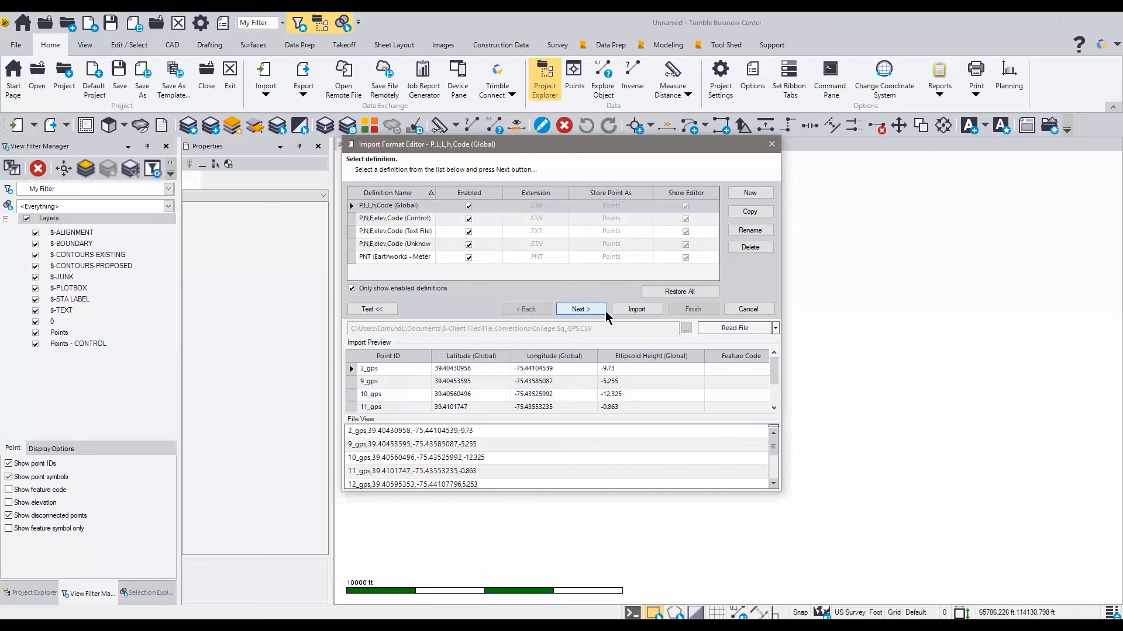
{"action": "left_click", "coordinate": [637, 309]}
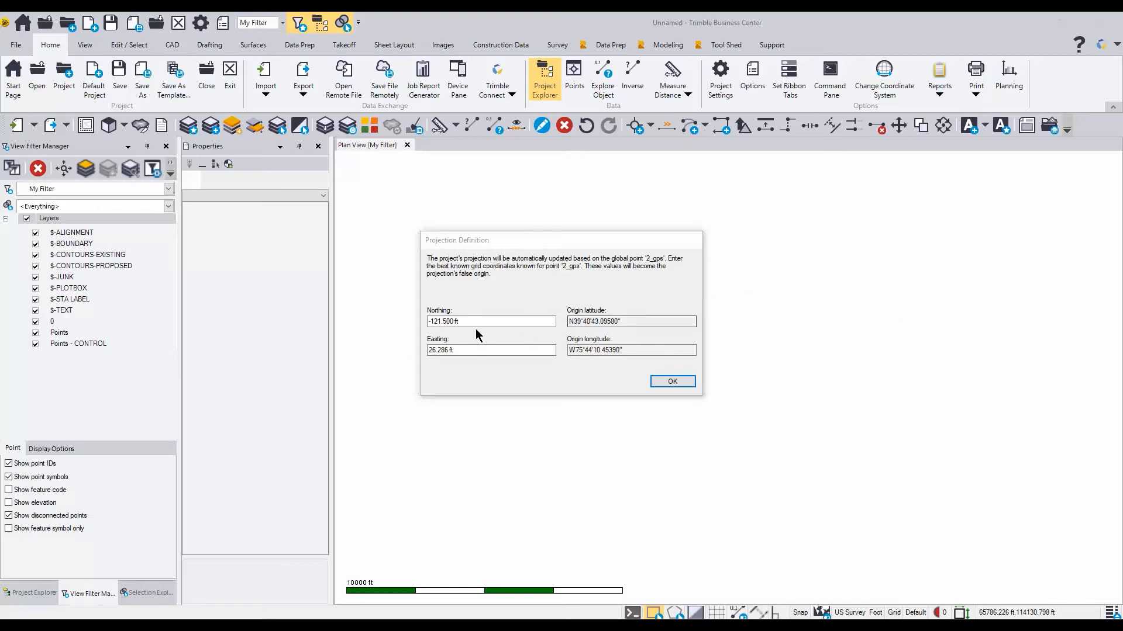
{"action": "left_click", "coordinate": [446, 321]}
{"action": "right_click", "coordinate": [447, 321]}
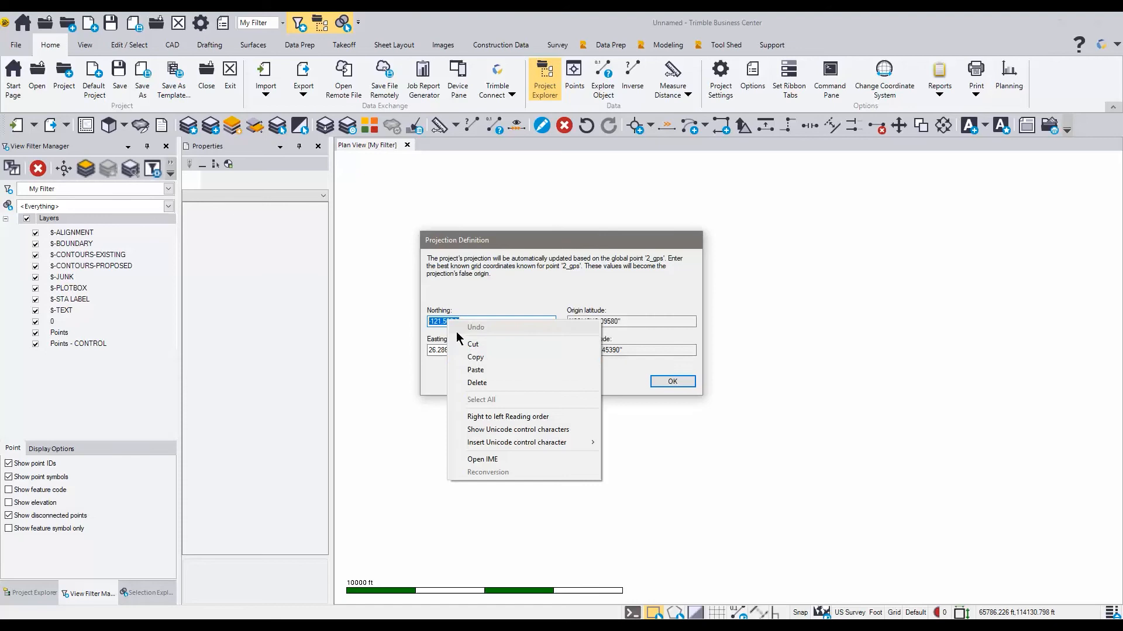
{"action": "left_click", "coordinate": [489, 372]}
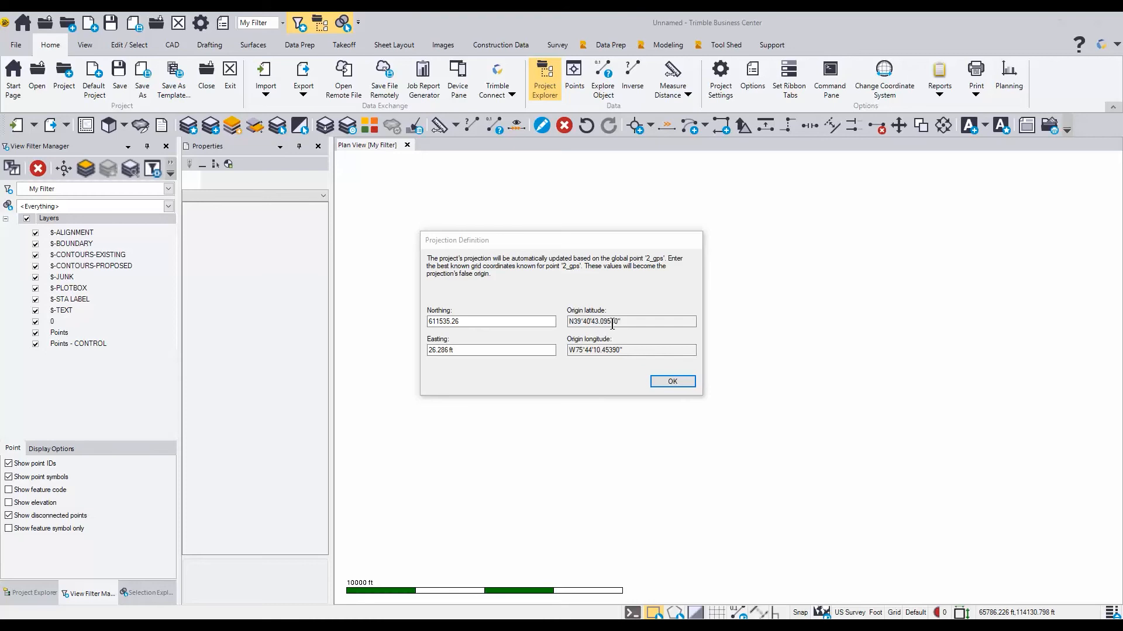
{"action": "left_click_drag", "start_coordinate": [550, 350], "coordinate": [424, 351]}
{"action": "right_click", "coordinate": [444, 352]}
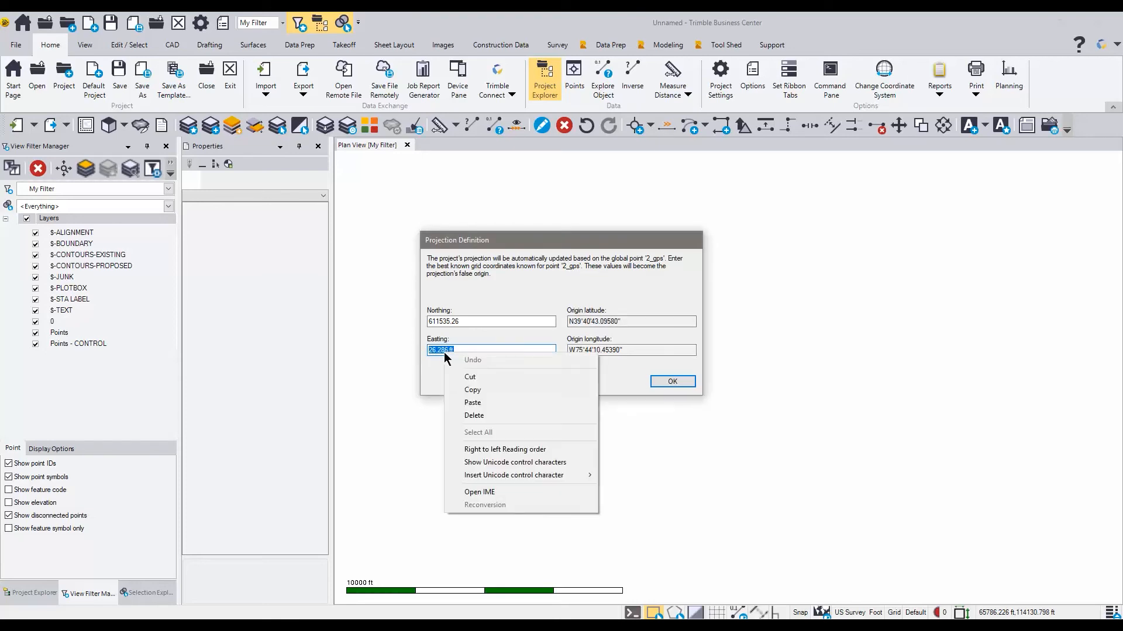
{"action": "left_click", "coordinate": [472, 403]}
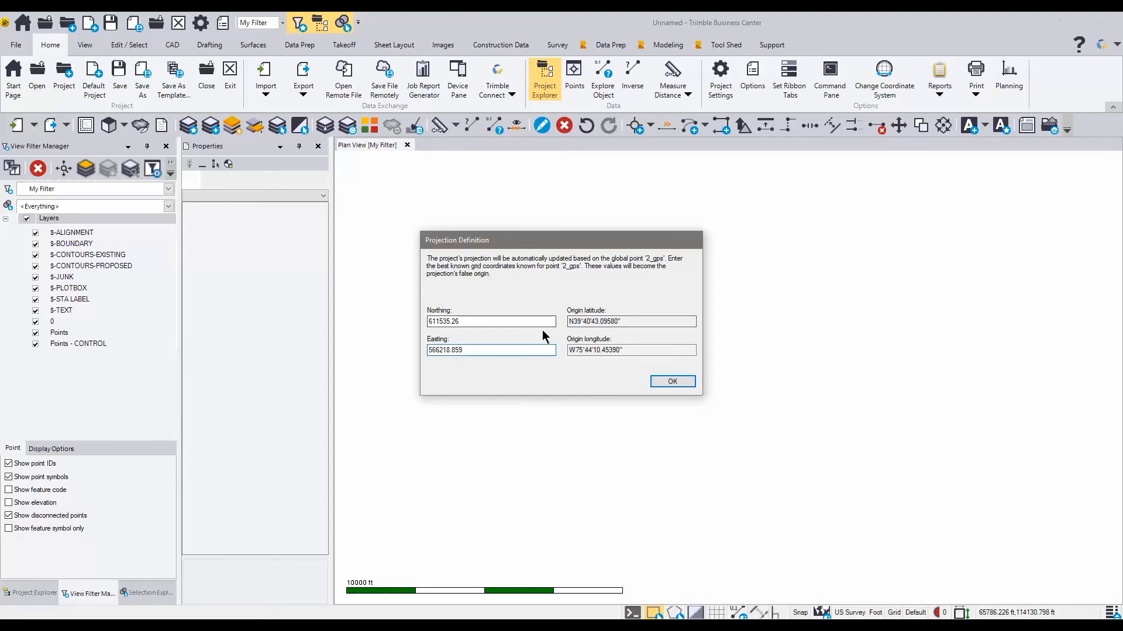
{"action": "left_click", "coordinate": [641, 320]}
{"action": "left_click", "coordinate": [638, 351]}
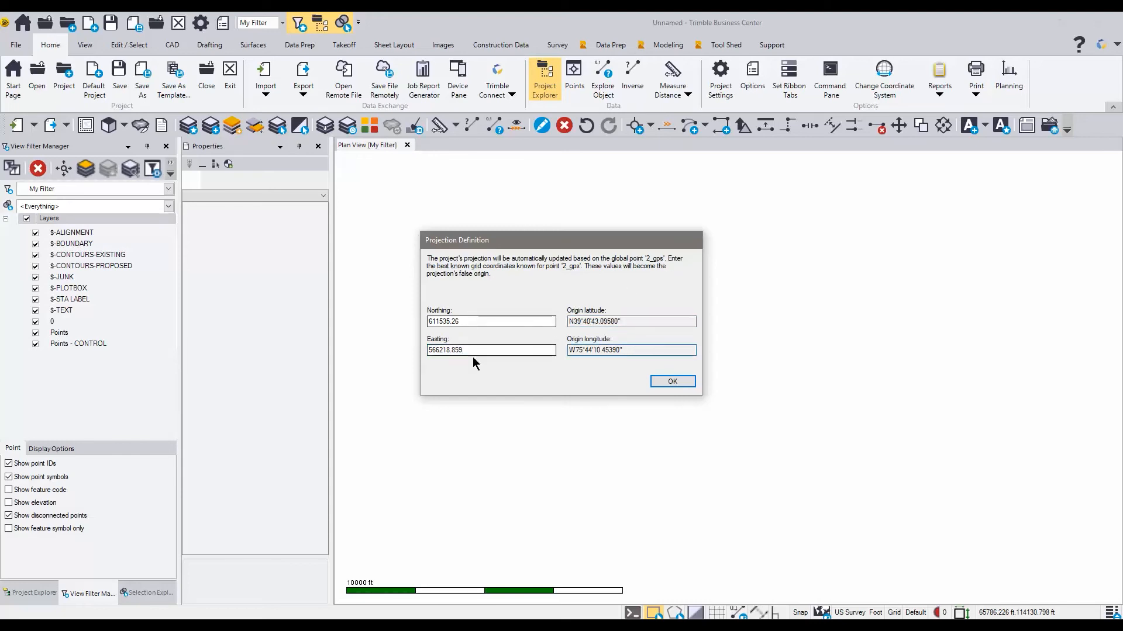
{"action": "left_click", "coordinate": [672, 381]}
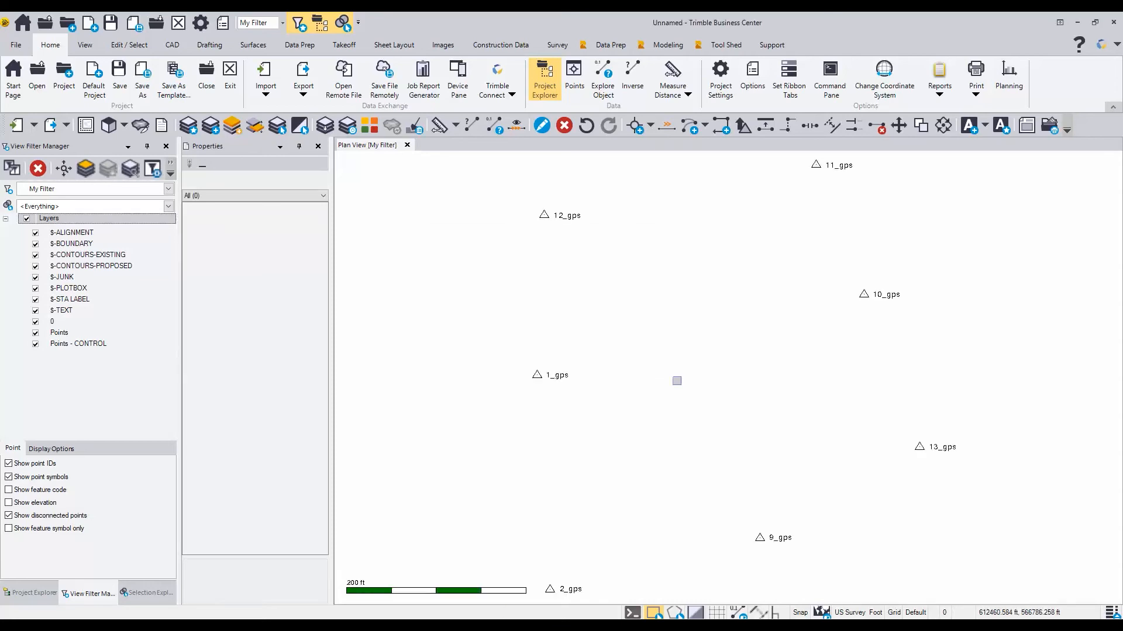
Import the local control file College Sq.CSV with the P,N,E,elev,Code (Control) definition
{"action": "scroll", "coordinate": [741, 404], "scroll_direction": "down", "scroll_amount": 3}
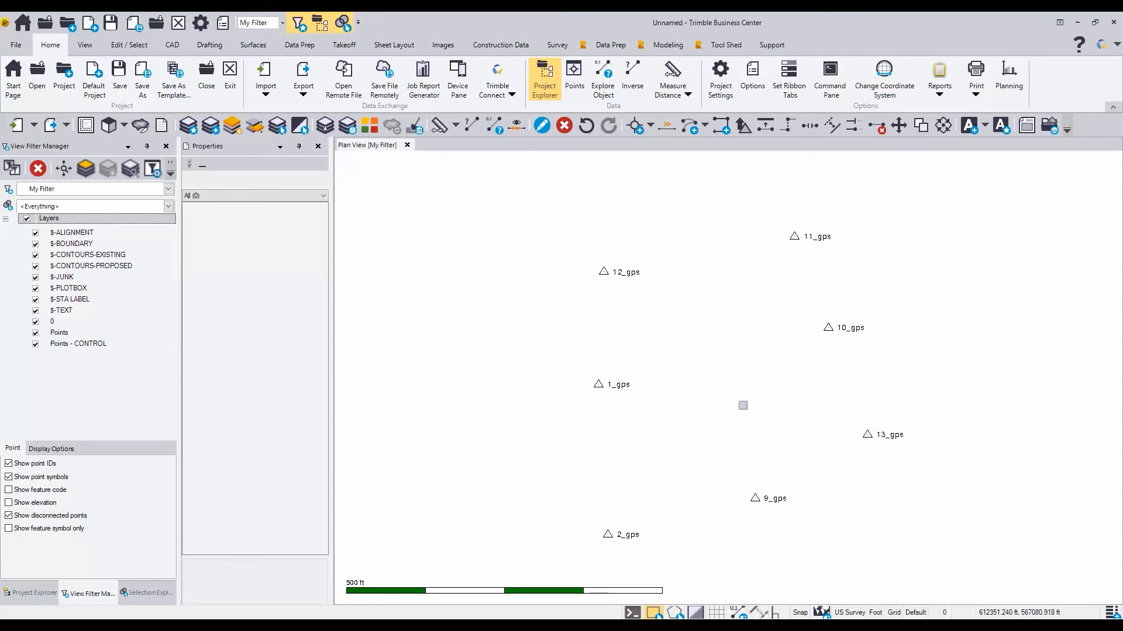
{"action": "key", "text": "alt+Tab"}
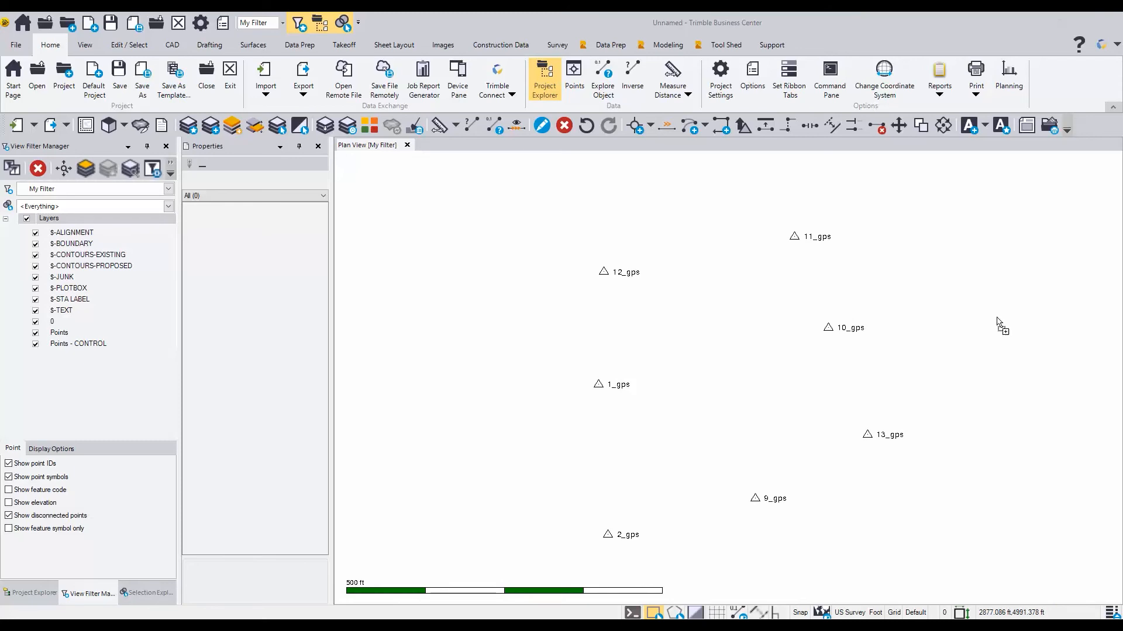
{"action": "left_click_drag", "start_coordinate": [1001, 325], "coordinate": [562, 368]}
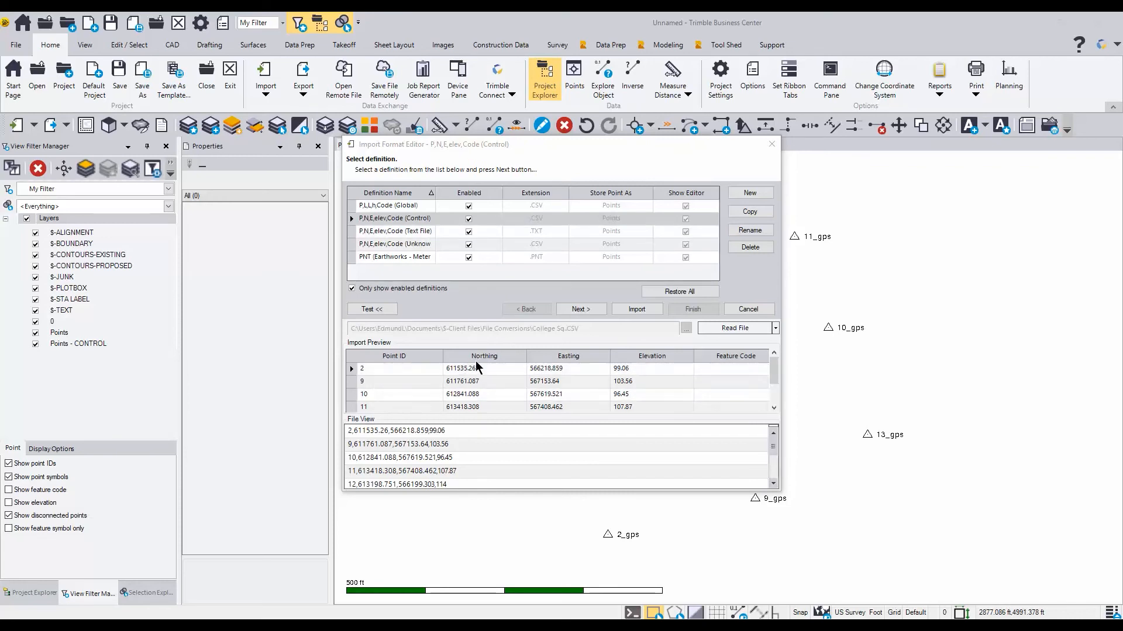
{"action": "left_click", "coordinate": [645, 311]}
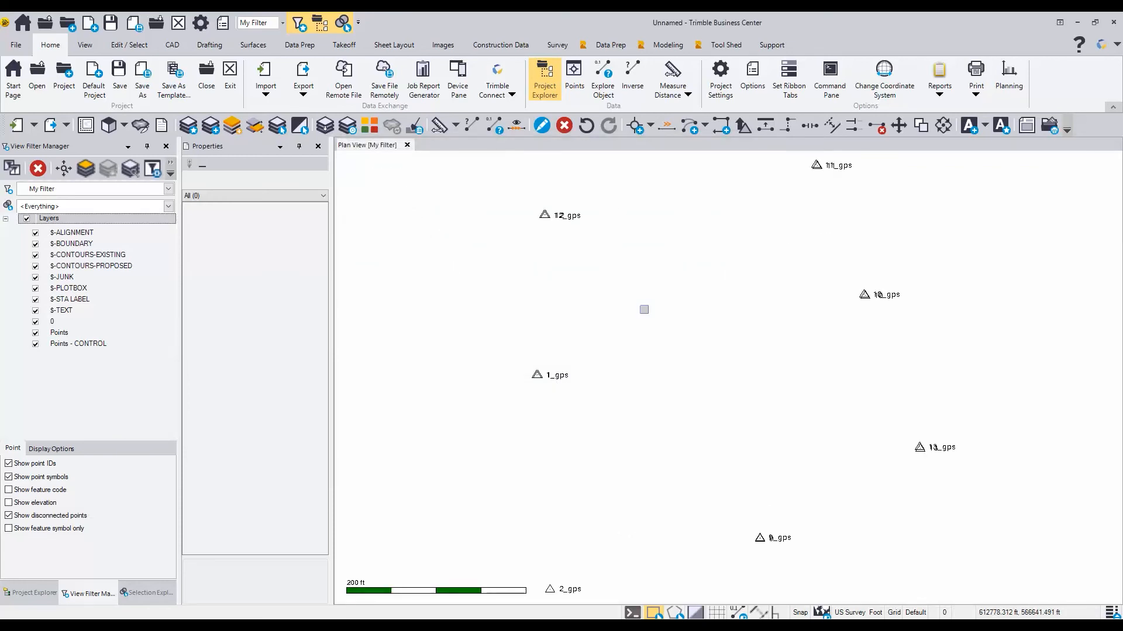
{"action": "scroll", "coordinate": [758, 276], "scroll_direction": "down", "scroll_amount": 1}
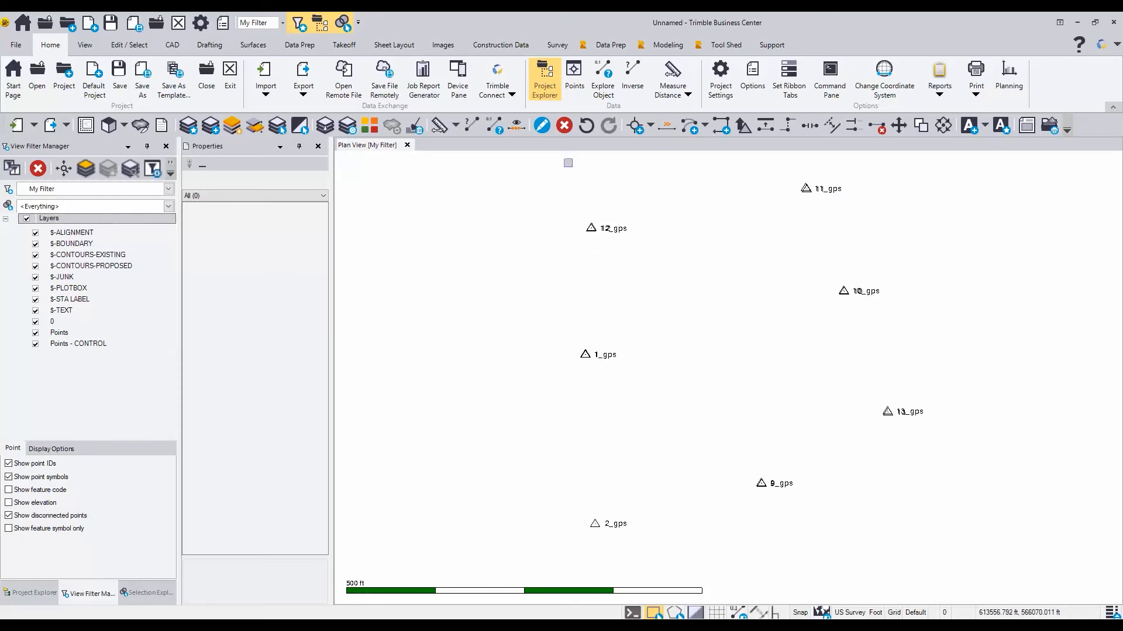
Start a Site Calibration and pair GNSS point 2_gps with grid point 2 in its point list
{"action": "left_click", "coordinate": [559, 46]}
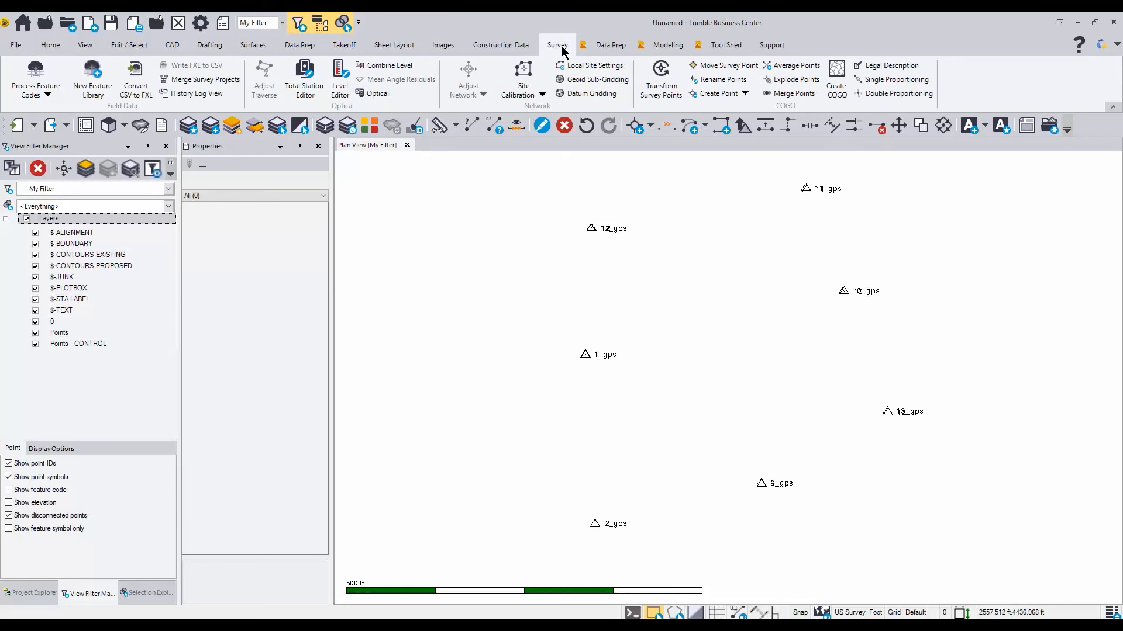
{"action": "left_click", "coordinate": [528, 72]}
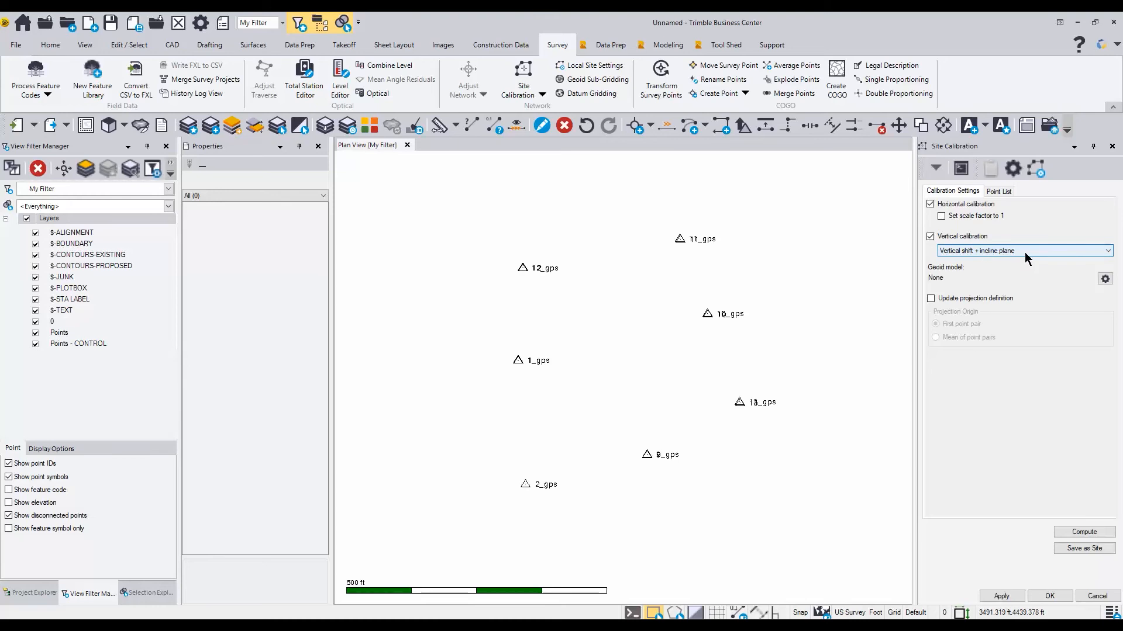
{"action": "left_click", "coordinate": [997, 191]}
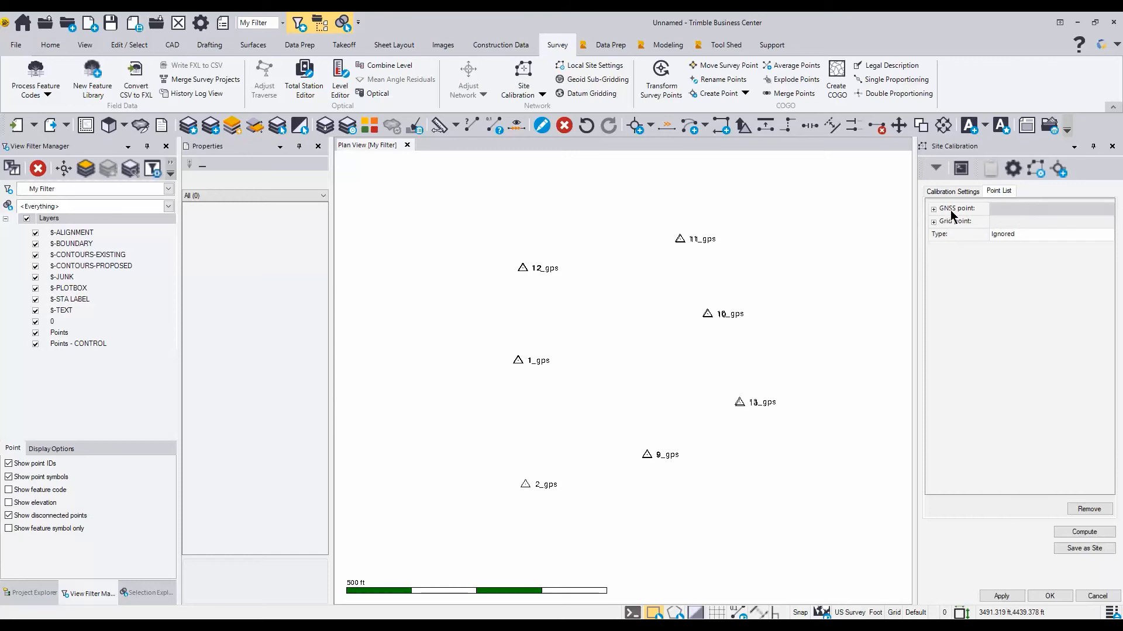
{"action": "left_click", "coordinate": [1009, 209]}
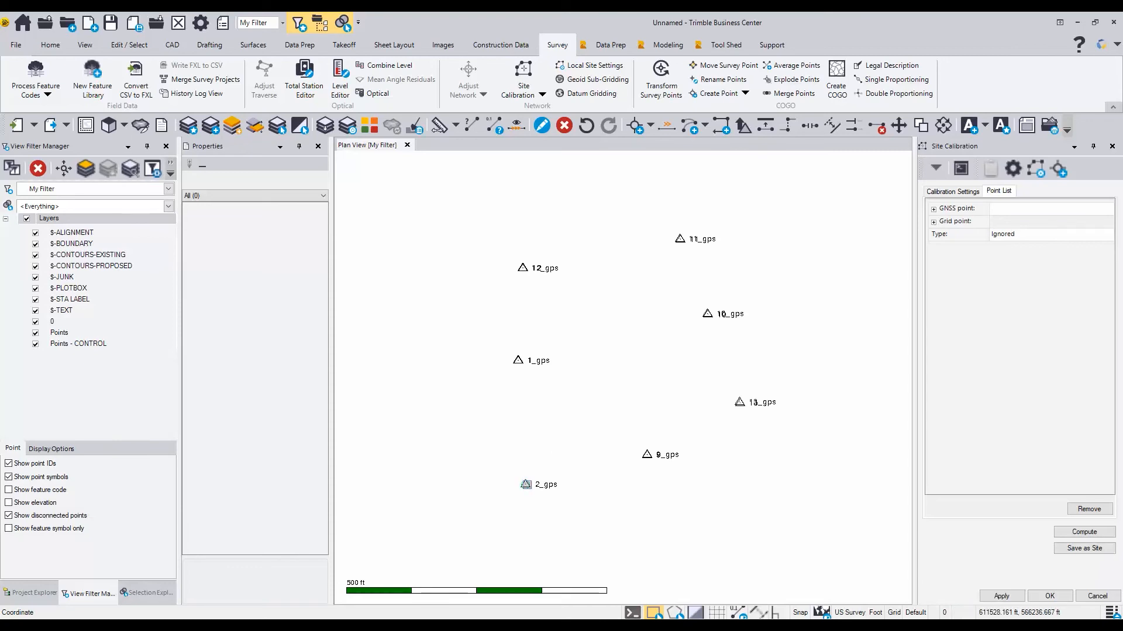
{"action": "left_click", "coordinate": [525, 484]}
{"action": "key", "text": "Return"}
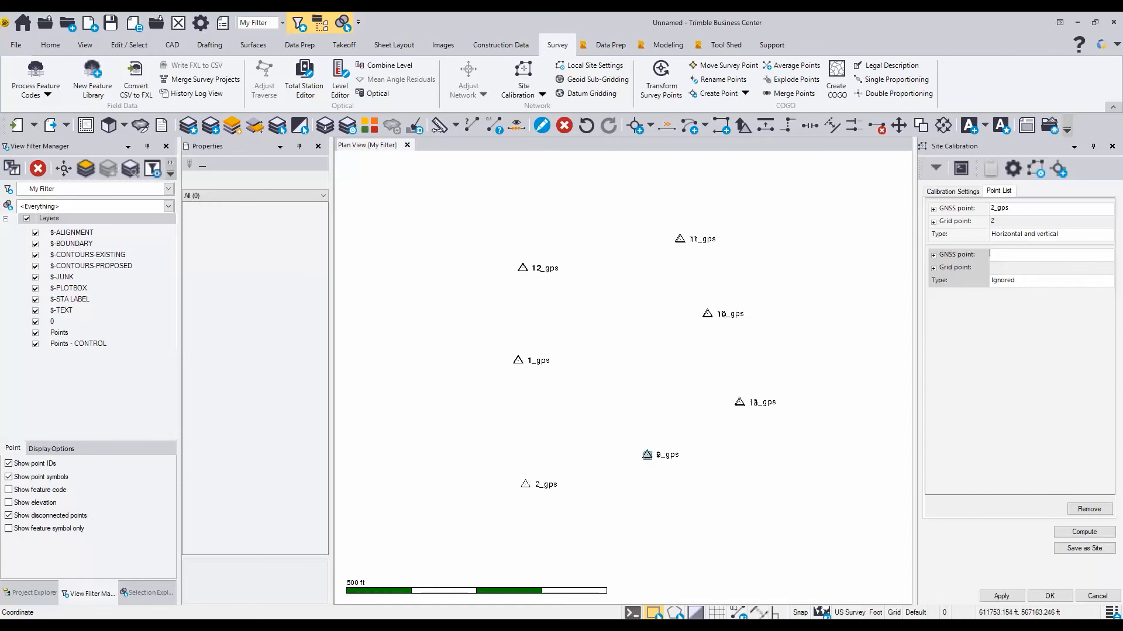
Add the calibration pairs 9_gps with grid point 9 and 13_gps with grid point 13
{"action": "left_click", "coordinate": [647, 454]}
{"action": "type", "text": "9"}
{"action": "key", "text": "Return"}
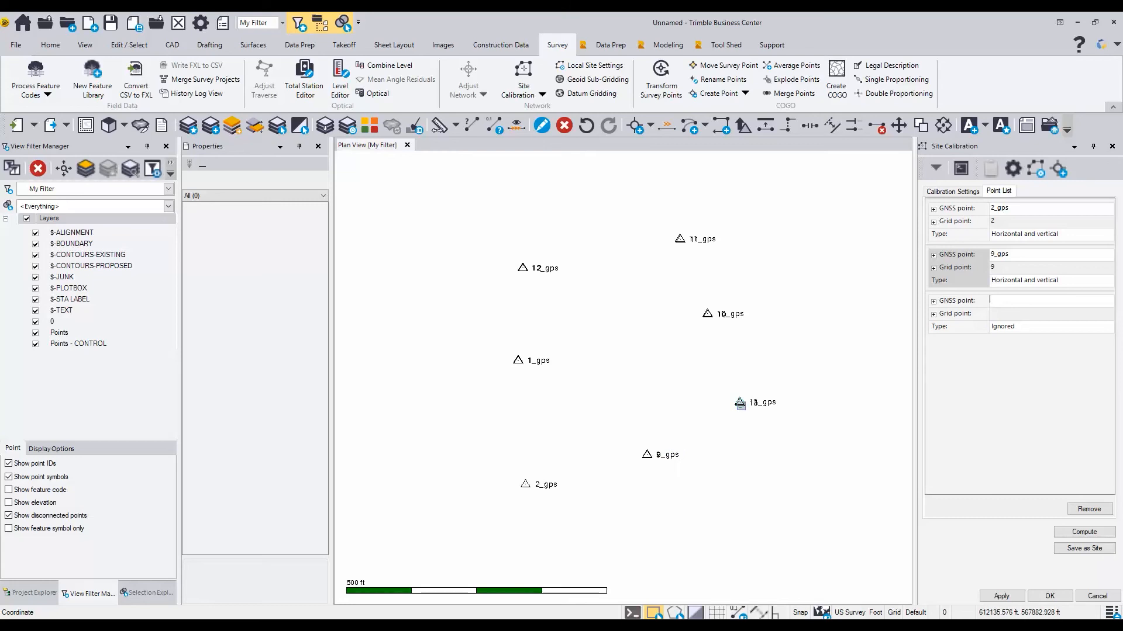
{"action": "left_click", "coordinate": [740, 403]}
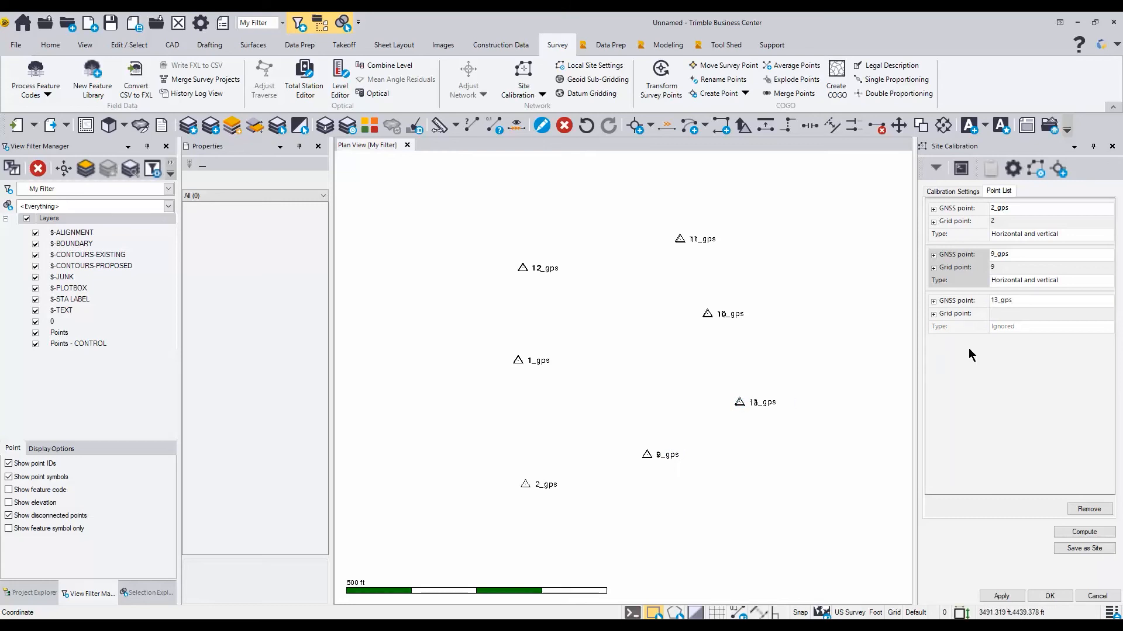
{"action": "type", "text": "13"}
{"action": "key", "text": "Return"}
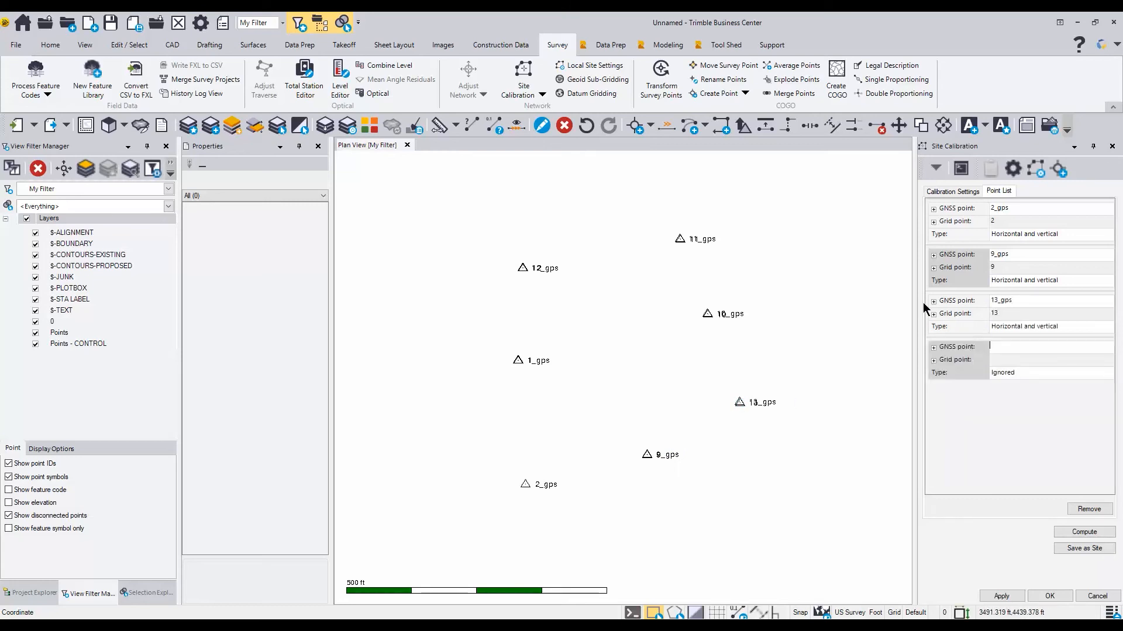
Add the calibration pairs 10_gps with grid point 10 and 11_gps with grid point 11
{"action": "left_click", "coordinate": [707, 314]}
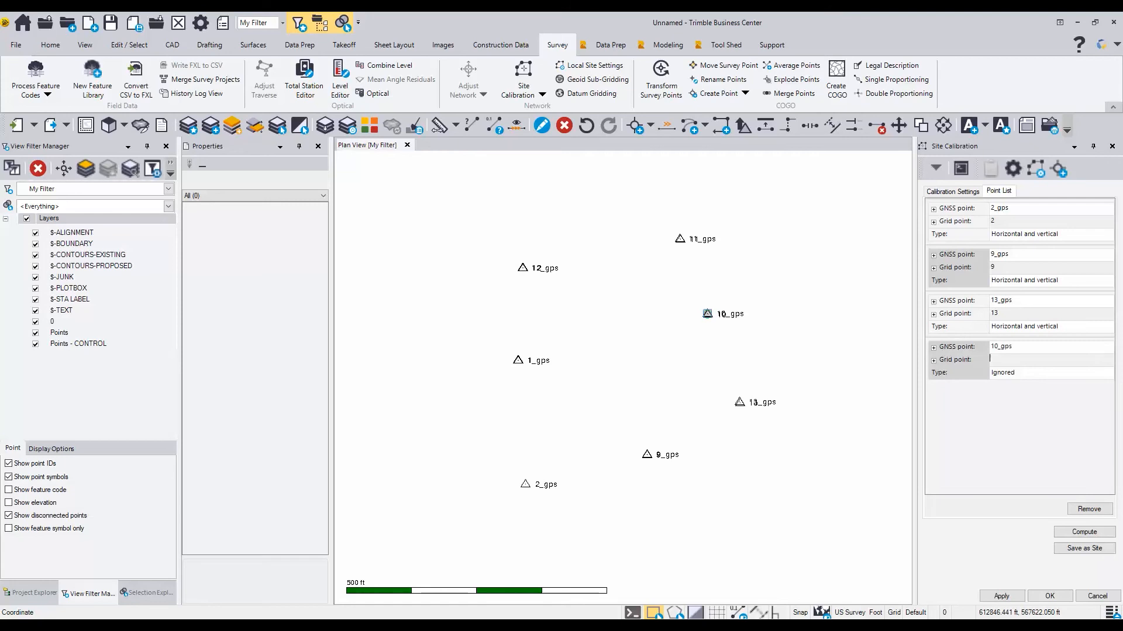
{"action": "type", "text": "10"}
{"action": "key", "text": "Return"}
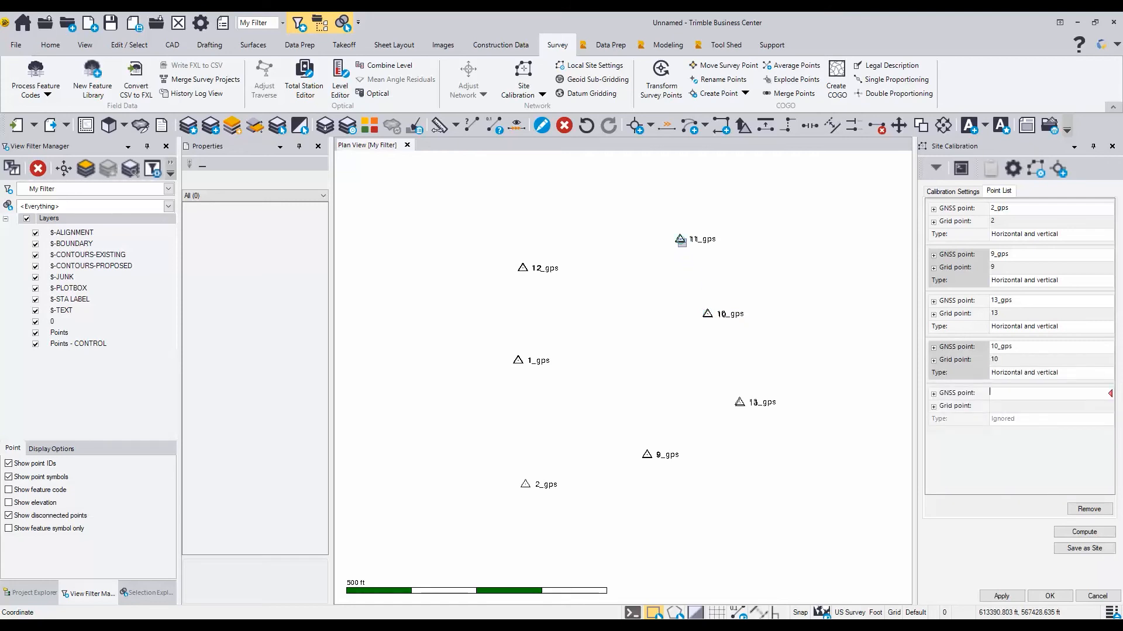
{"action": "left_click", "coordinate": [680, 241]}
{"action": "type", "text": "11"}
{"action": "key", "text": "Return"}
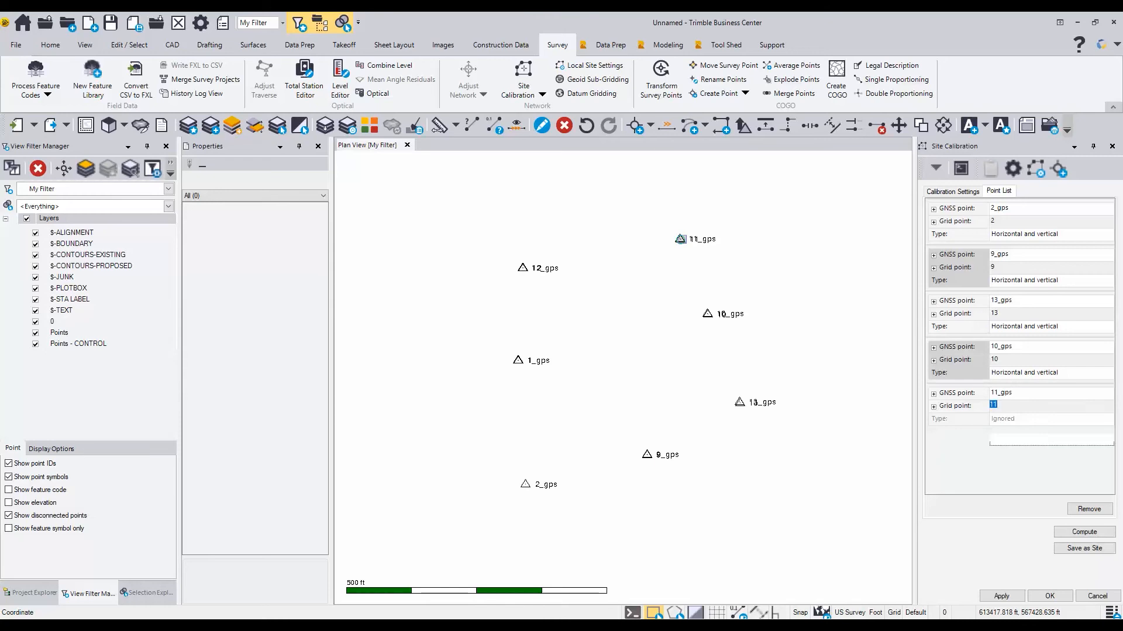
Add the calibration pairs 12_gps with grid point 12 and 1_gps with grid point 1
{"action": "left_click", "coordinate": [523, 267]}
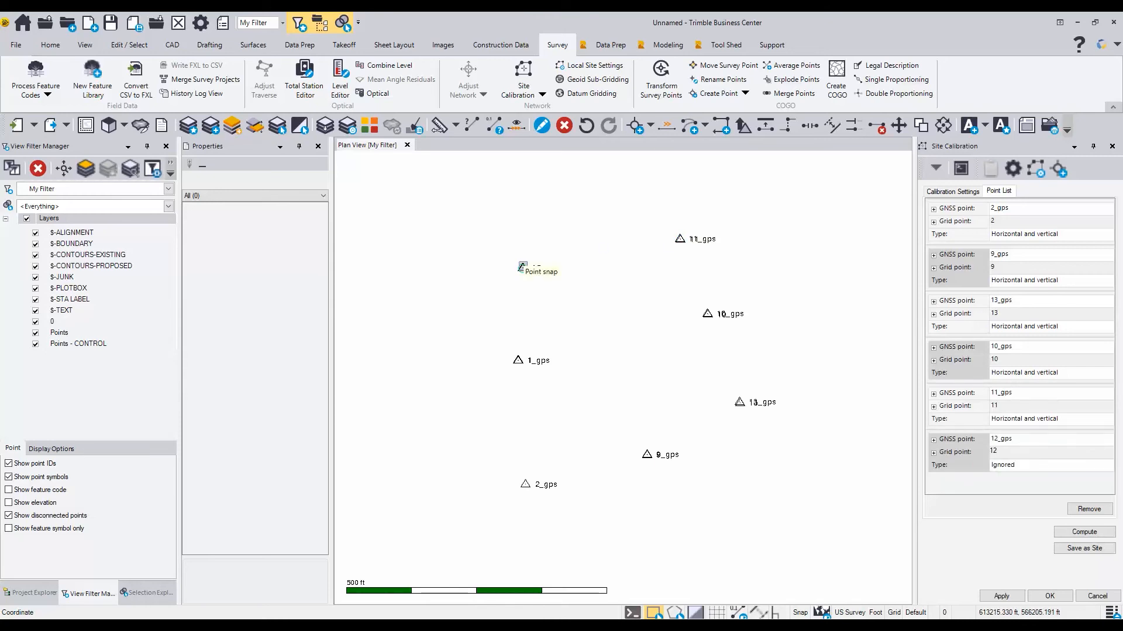
{"action": "key", "text": "Return"}
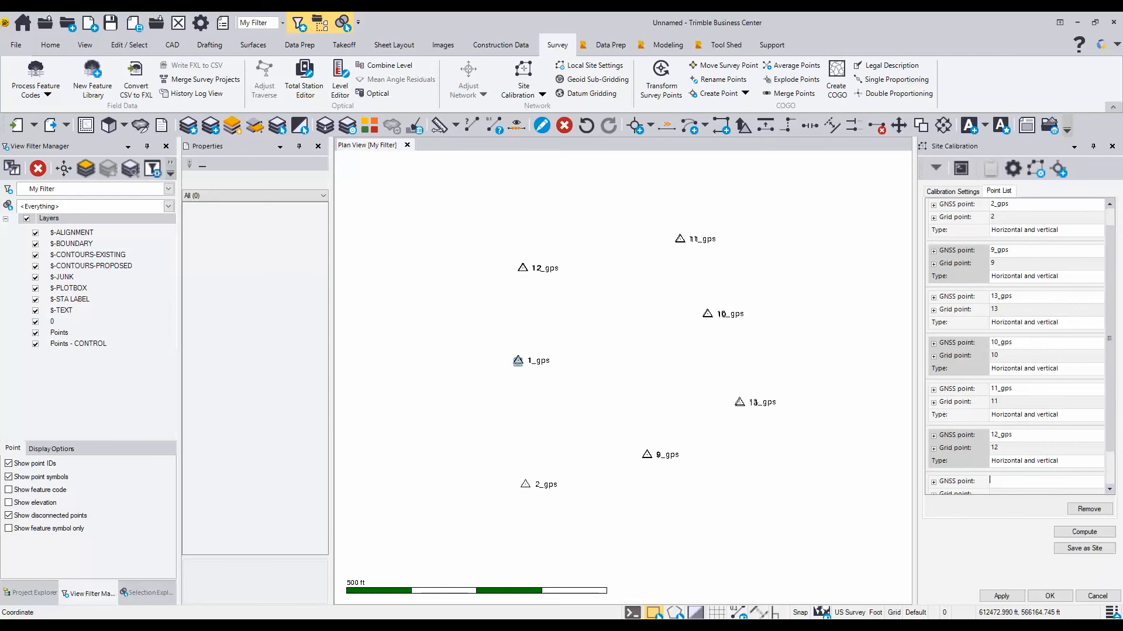
{"action": "left_click", "coordinate": [518, 361]}
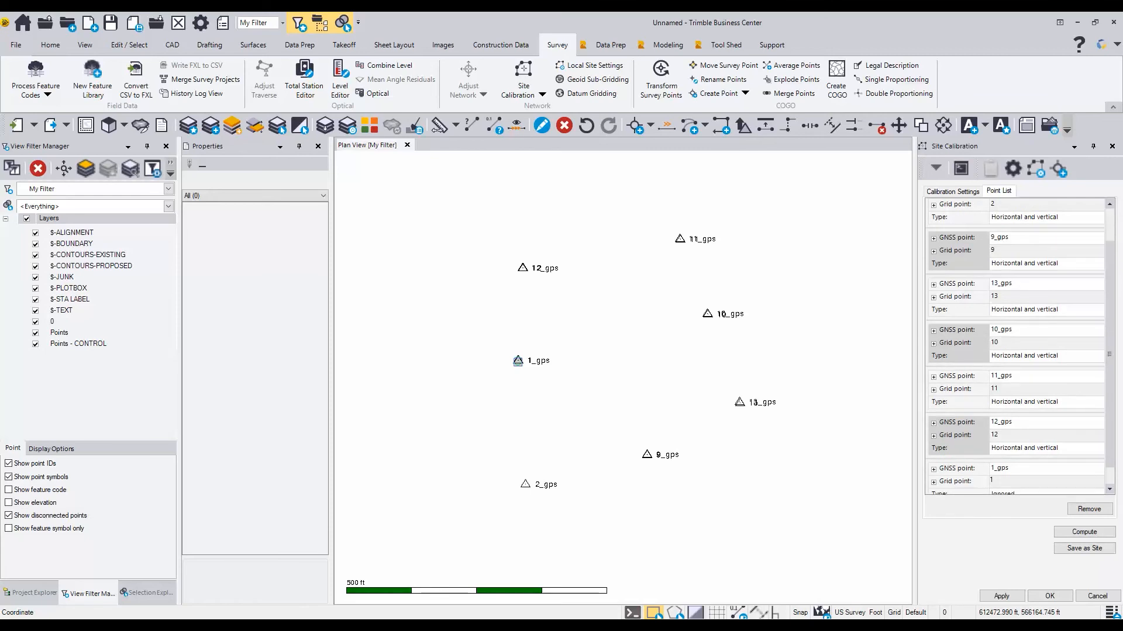
{"action": "key", "text": "Return"}
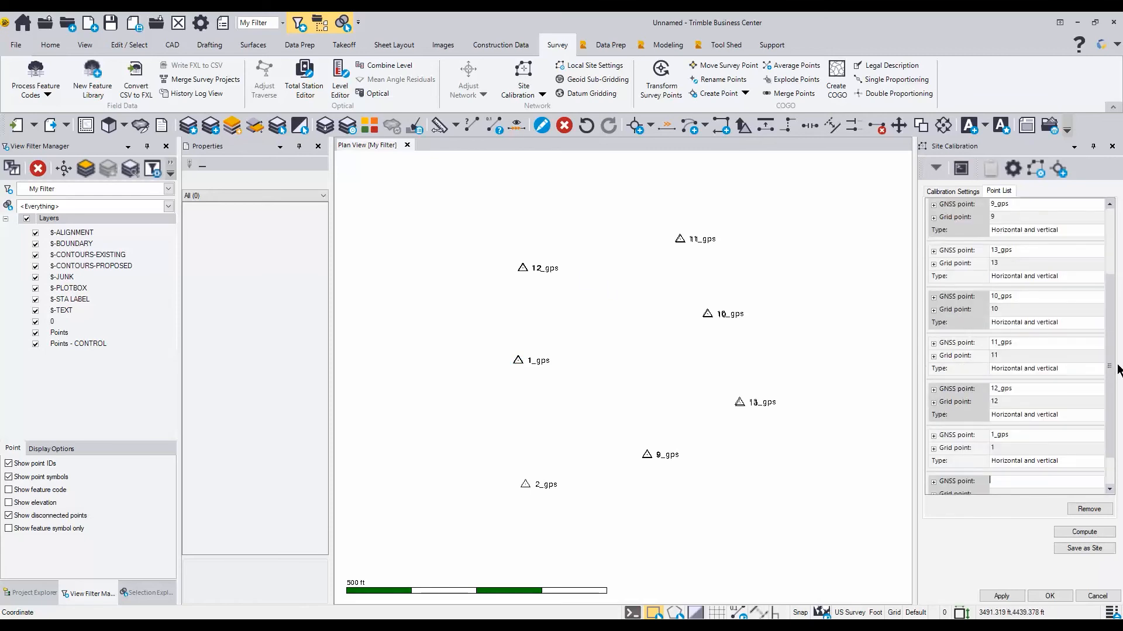
Review the calibration type of every pair in the point list, including the type options for the 2_gps pair
{"action": "left_click_drag", "start_coordinate": [1111, 383], "coordinate": [1112, 429]}
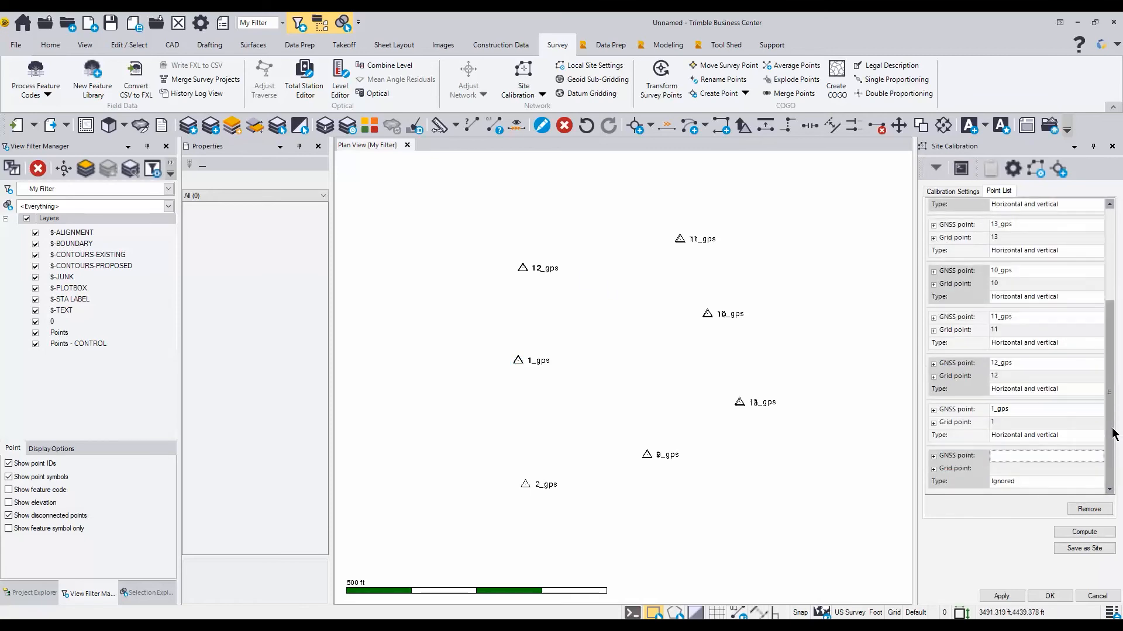
{"action": "left_click", "coordinate": [1038, 436]}
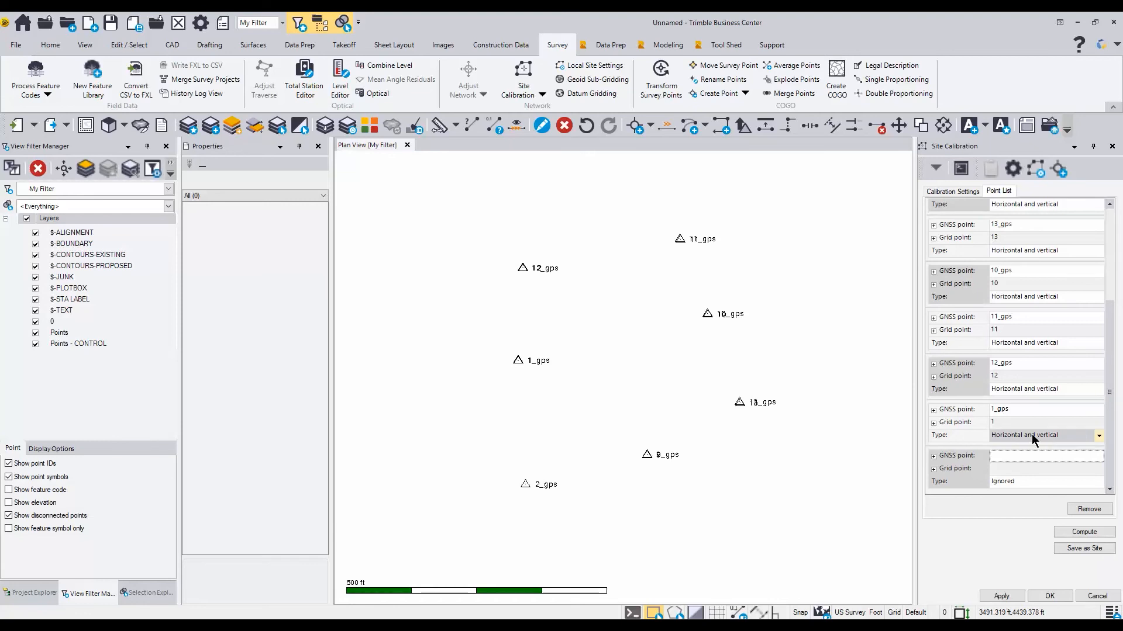
{"action": "left_click_drag", "start_coordinate": [1109, 444], "coordinate": [1078, 253]}
{"action": "left_click", "coordinate": [1055, 237]}
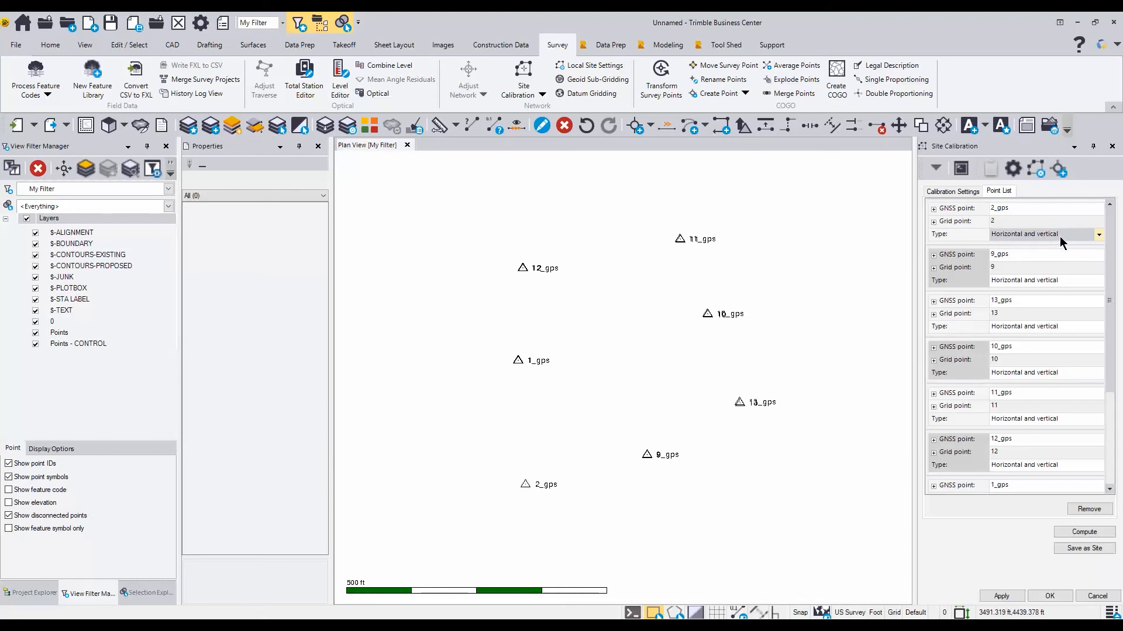
{"action": "mouse_move", "coordinate": [1110, 233]}
{"action": "left_mouse_down"}
{"action": "mouse_move", "coordinate": [1113, 380]}
{"action": "mouse_move", "coordinate": [1109, 228]}
{"action": "left_mouse_up"}
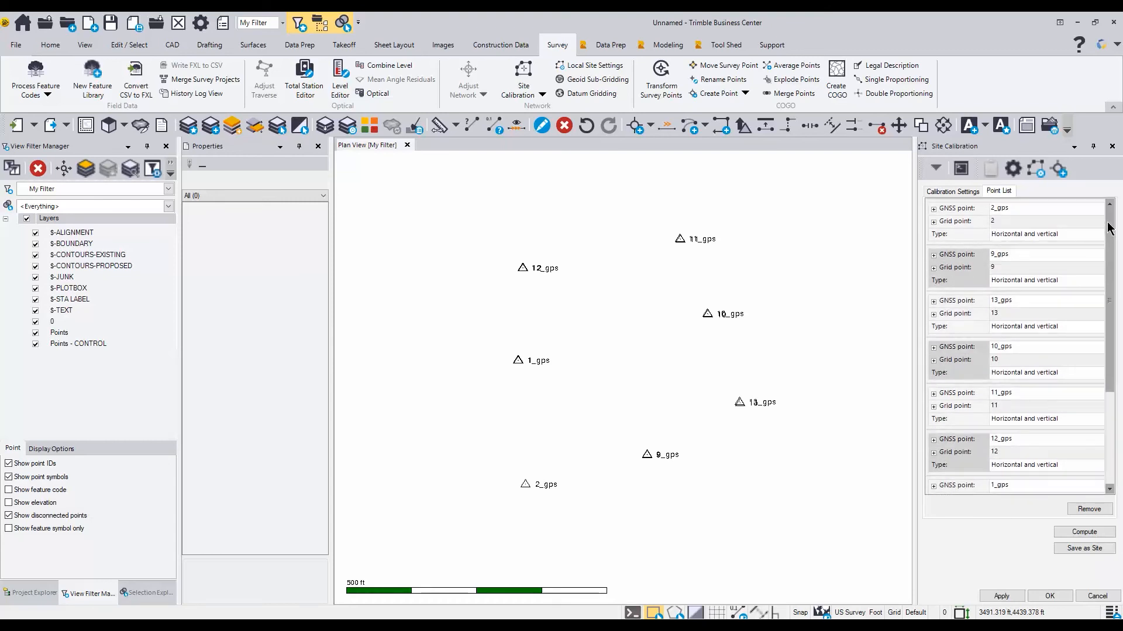
{"action": "left_click", "coordinate": [1018, 234]}
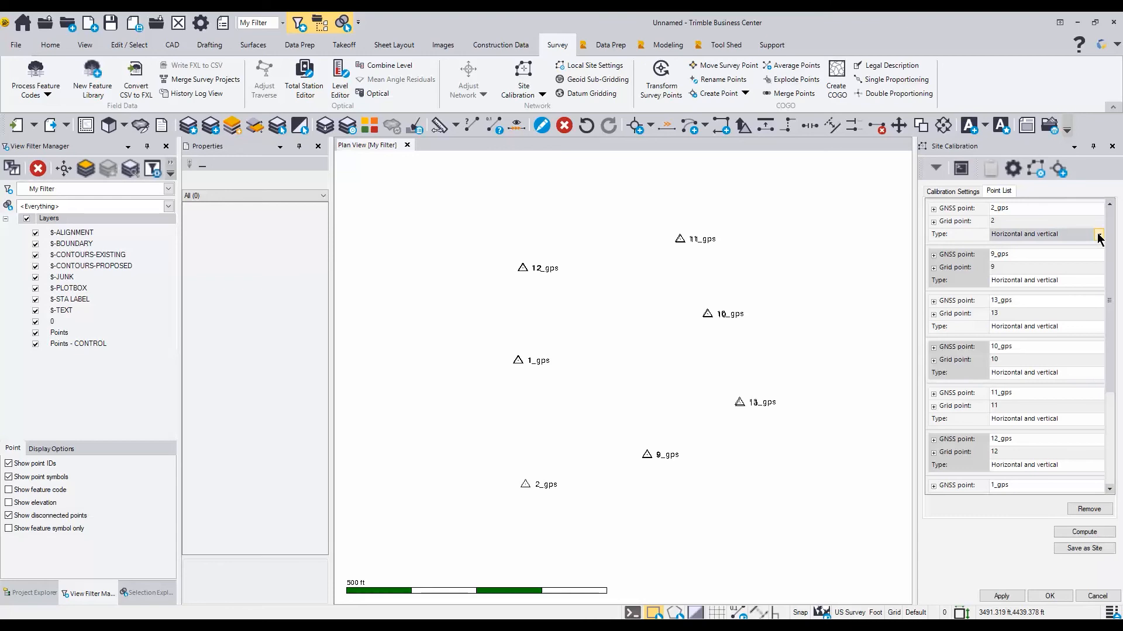
{"action": "left_click", "coordinate": [1098, 234]}
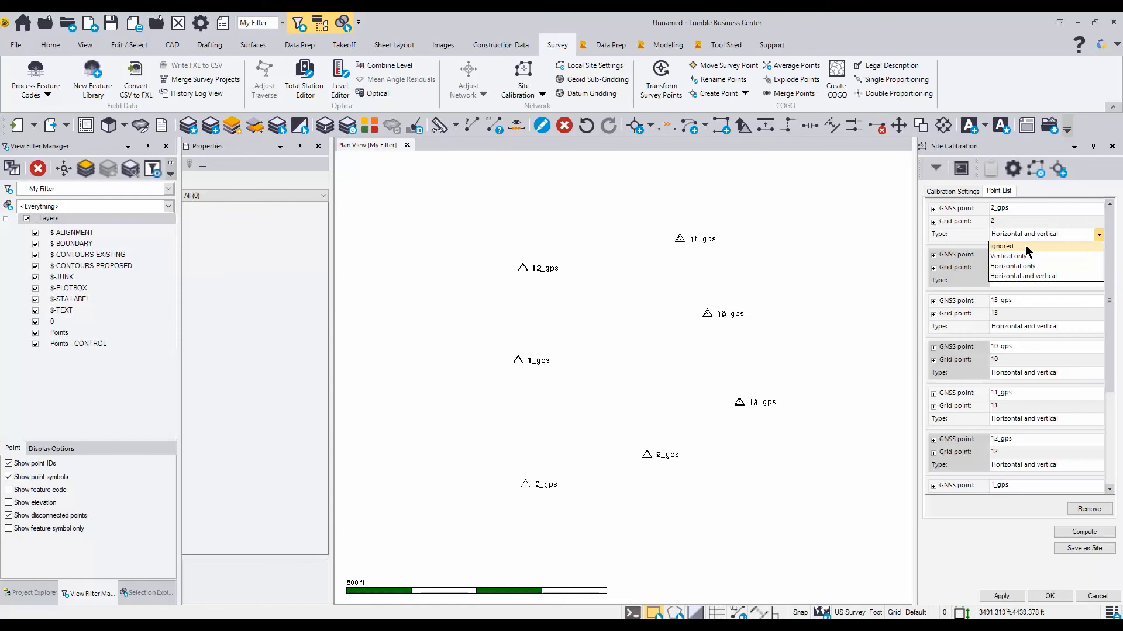
{"action": "left_click", "coordinate": [1098, 236]}
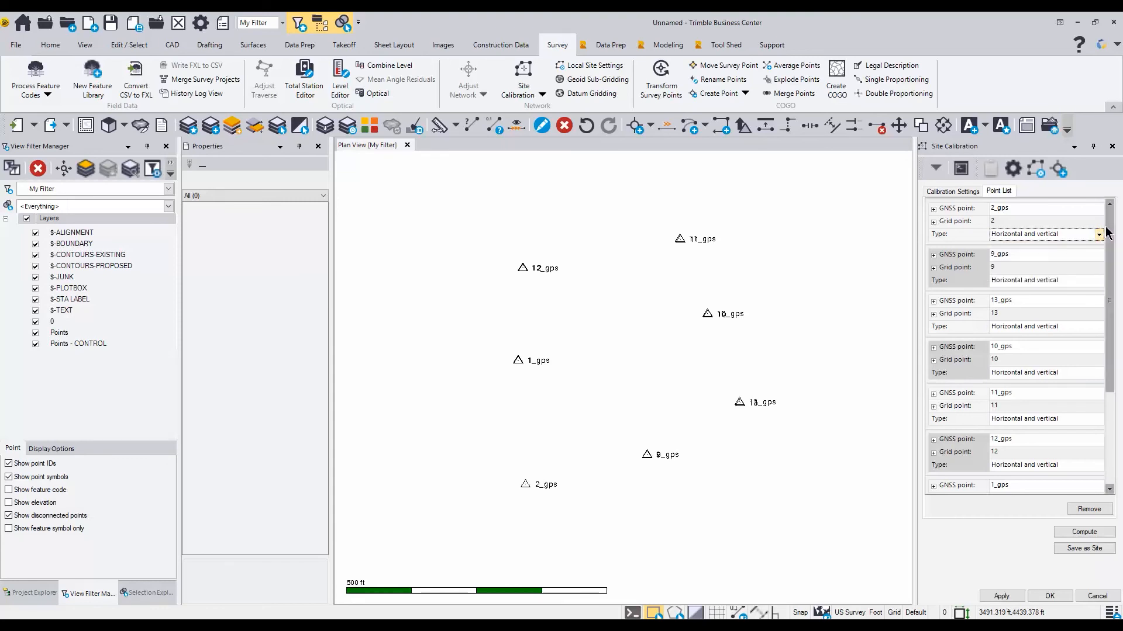
{"action": "left_click_drag", "start_coordinate": [1109, 228], "coordinate": [1111, 350]}
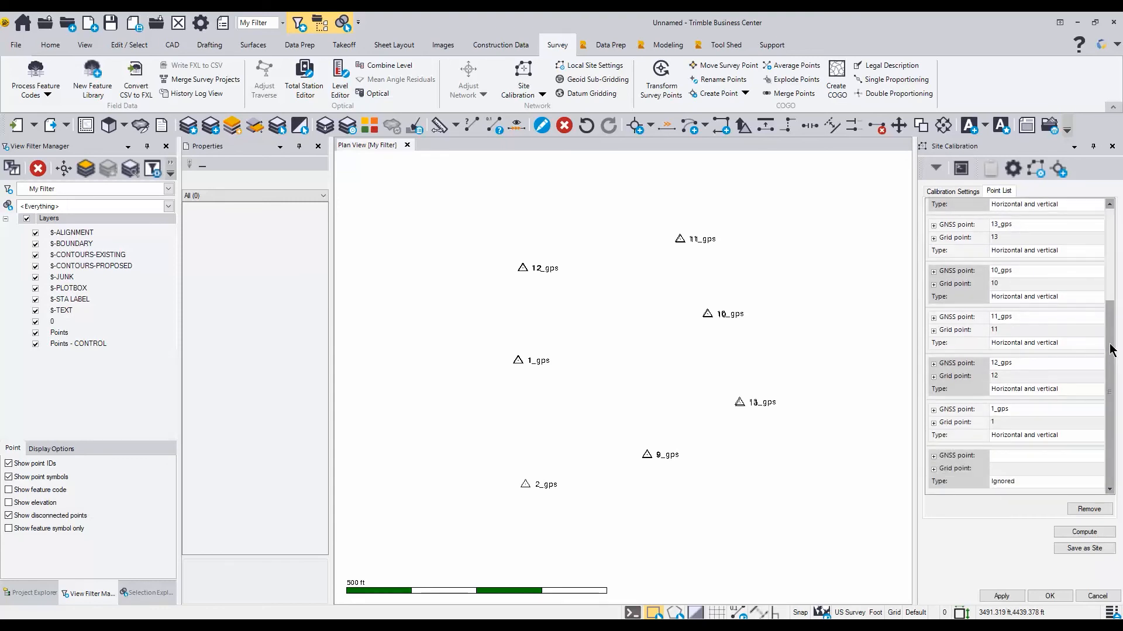
Compute the site calibration, review the point residuals, and accept the calibration
{"action": "left_click", "coordinate": [1083, 532]}
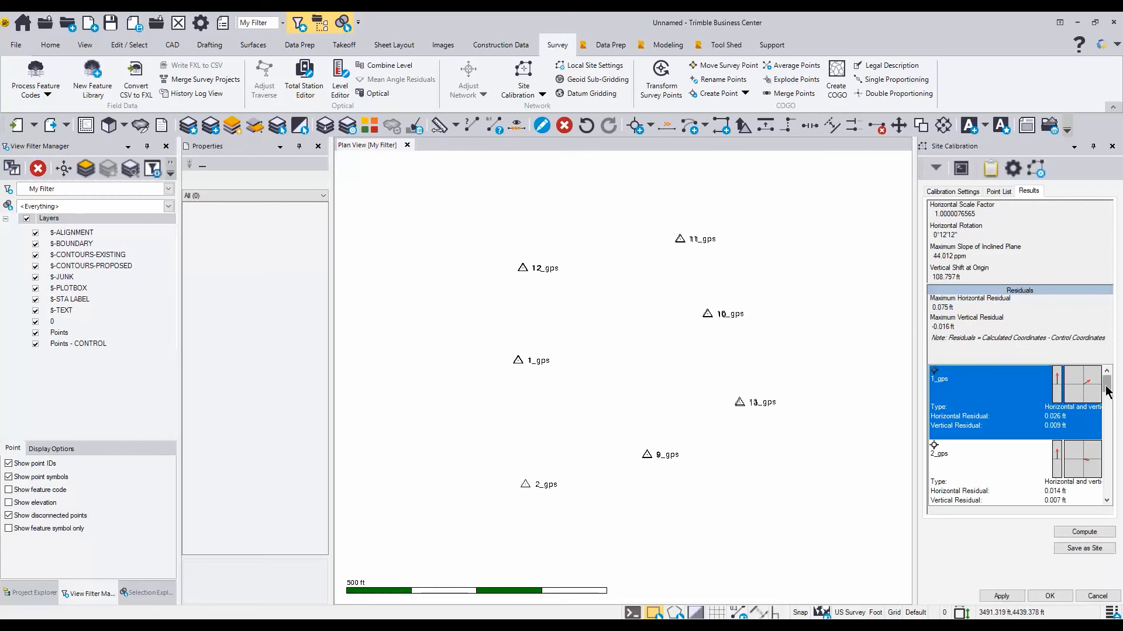
{"action": "mouse_move", "coordinate": [1105, 386]}
{"action": "left_mouse_down"}
{"action": "mouse_move", "coordinate": [1116, 494]}
{"action": "mouse_move", "coordinate": [1113, 386]}
{"action": "left_mouse_up"}
{"action": "left_click", "coordinate": [1051, 596]}
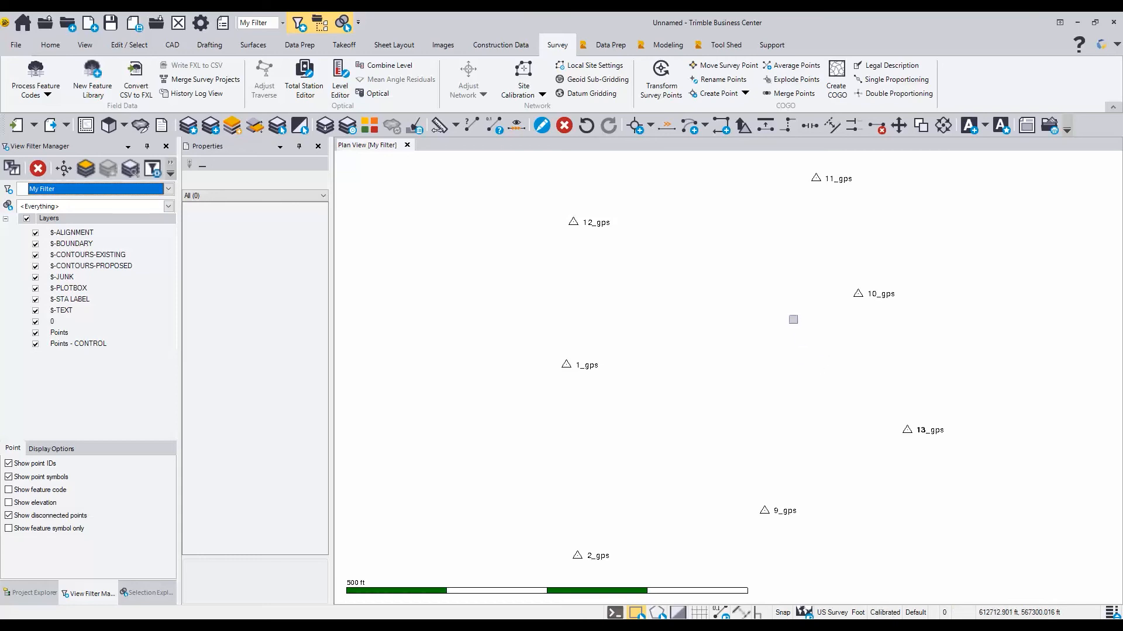
Import the surface drawing College Sq Surface.dxf into the plan view
{"action": "scroll", "coordinate": [793, 319], "scroll_direction": "down", "scroll_amount": 1}
{"action": "scroll", "coordinate": [793, 319], "scroll_direction": "down", "scroll_amount": 1}
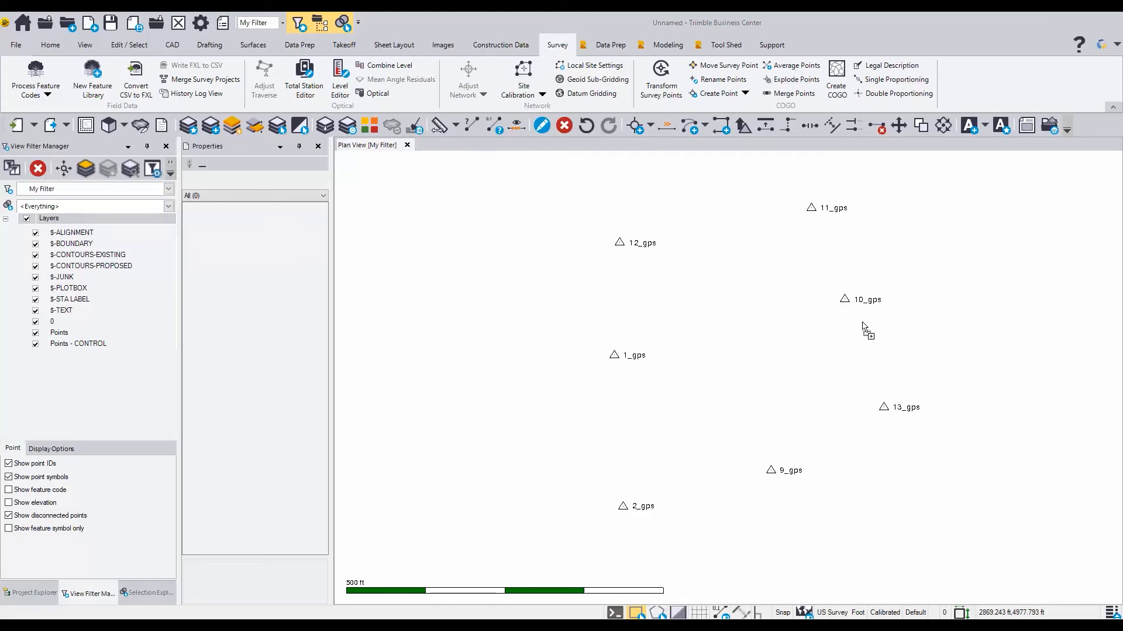
{"action": "left_click_drag", "start_coordinate": [761, 354], "coordinate": [761, 354]}
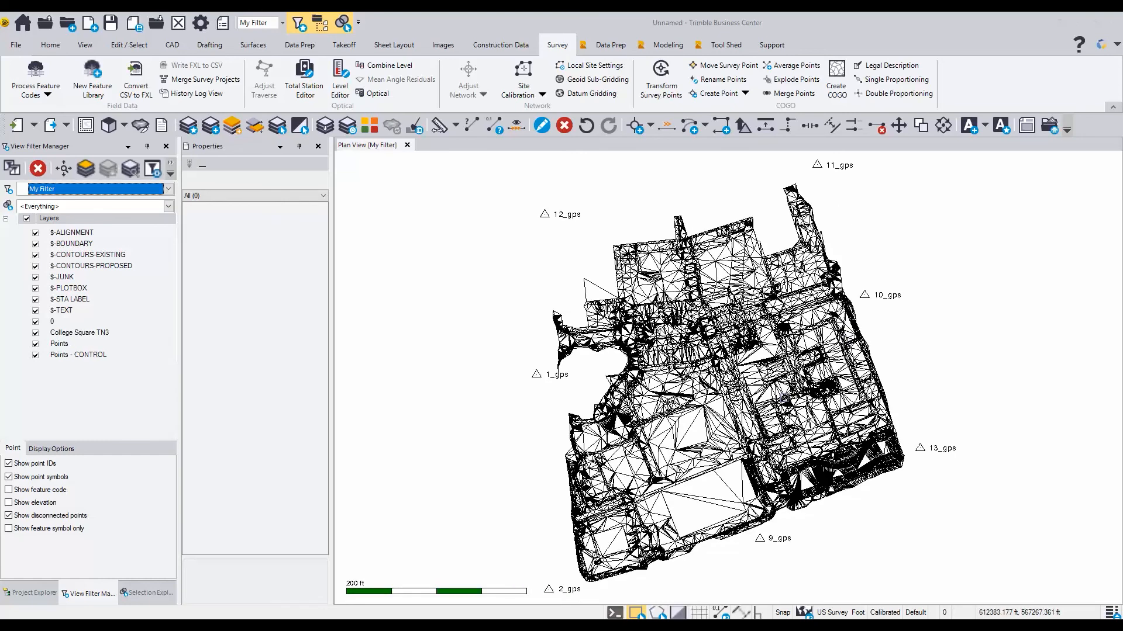
Inspect the object type and layer of one triangle at the edge of the imported surface drawing, clearing the selection when finished
{"action": "scroll", "coordinate": [696, 384], "scroll_direction": "down", "scroll_amount": 1}
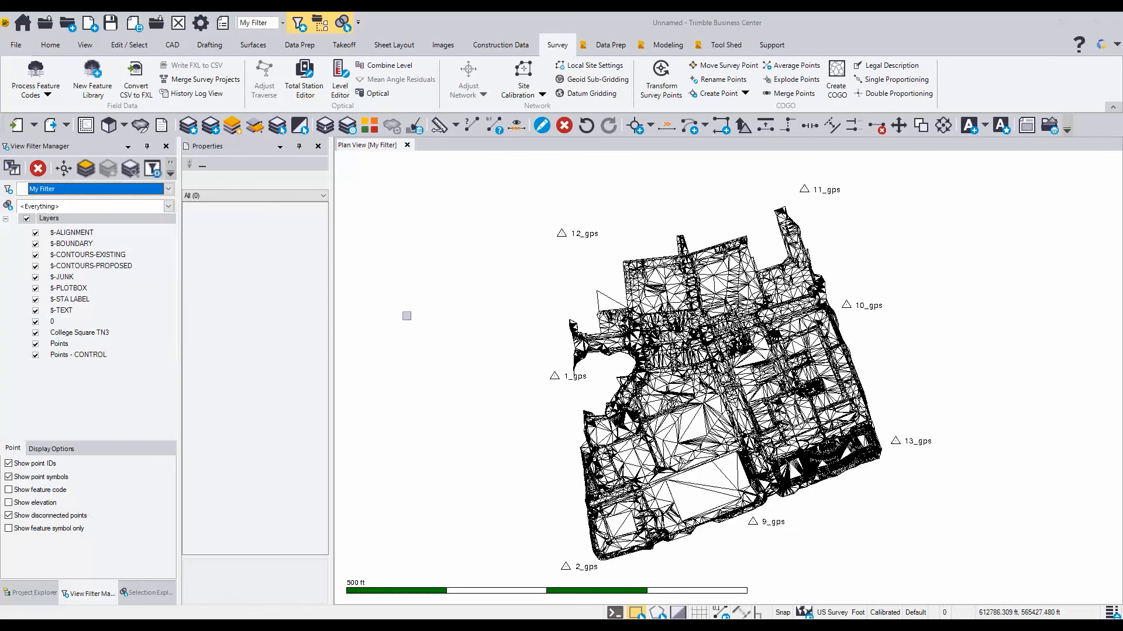
{"action": "left_click", "coordinate": [608, 296]}
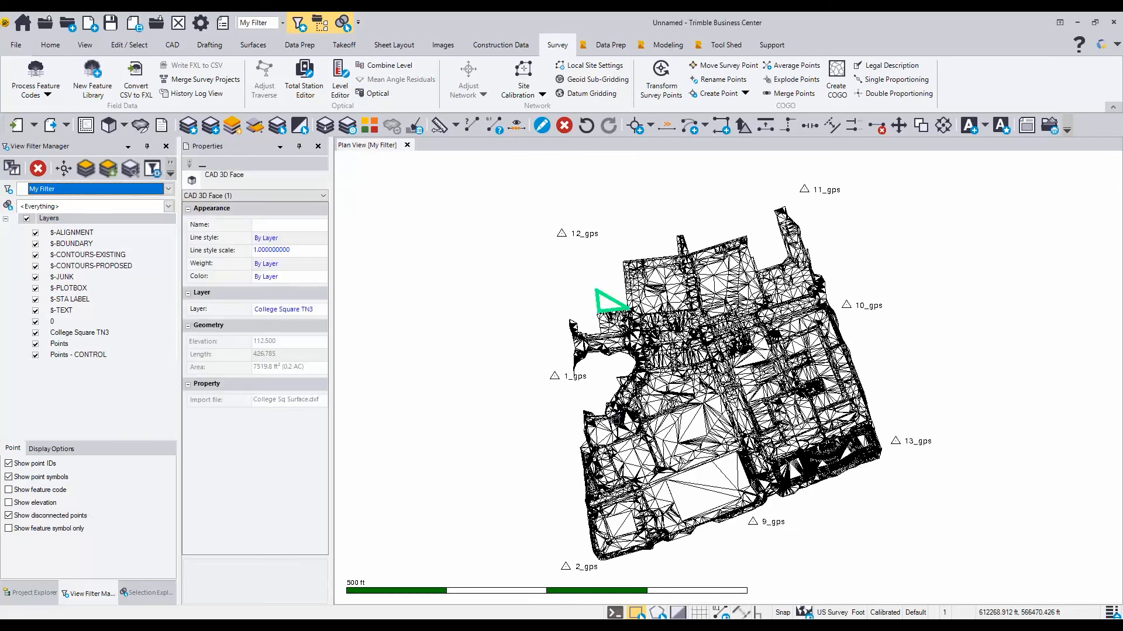
{"action": "left_click", "coordinate": [207, 172]}
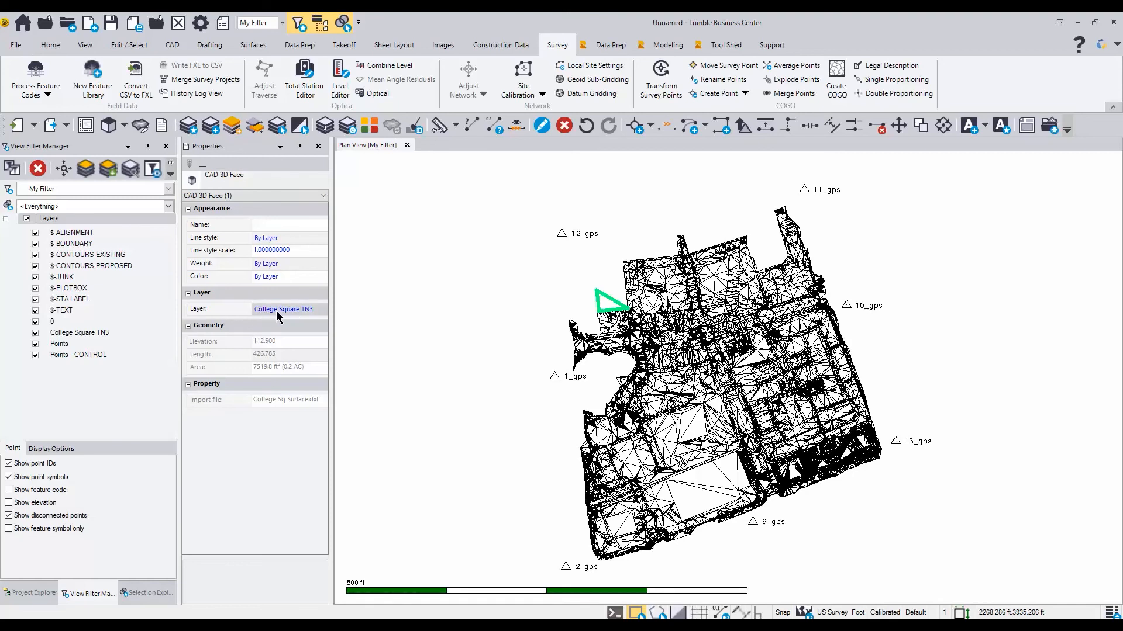
{"action": "left_click", "coordinate": [518, 288]}
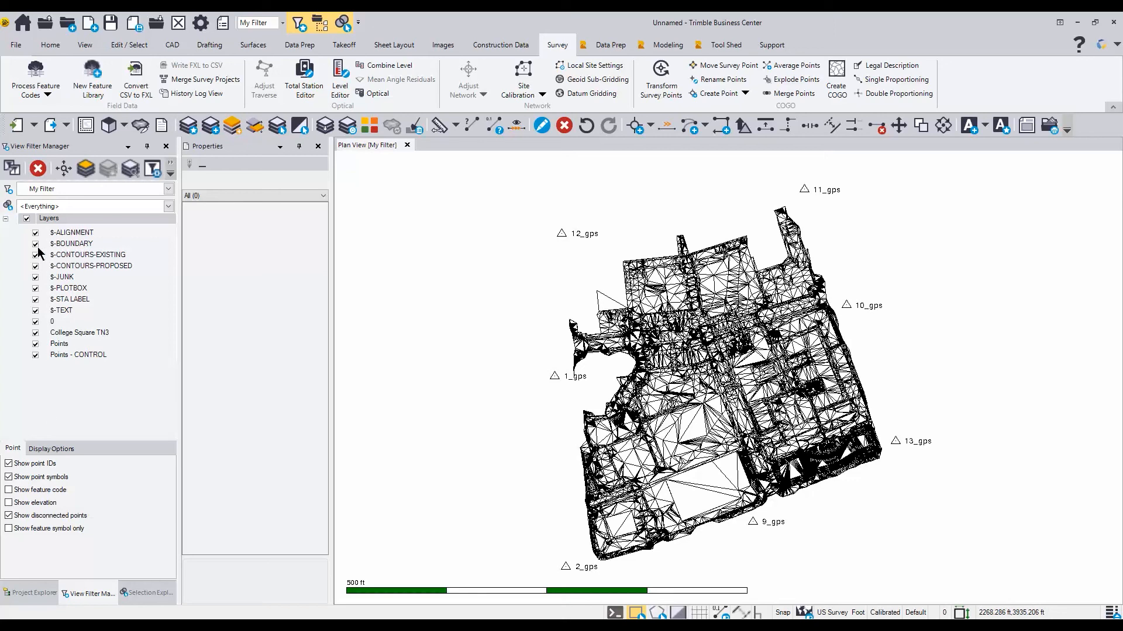
Hide the Points layer and set up a new surface named College Square TN3 with the Design classification
{"action": "left_click", "coordinate": [35, 345]}
{"action": "scroll", "coordinate": [665, 285], "scroll_direction": "down", "scroll_amount": 2}
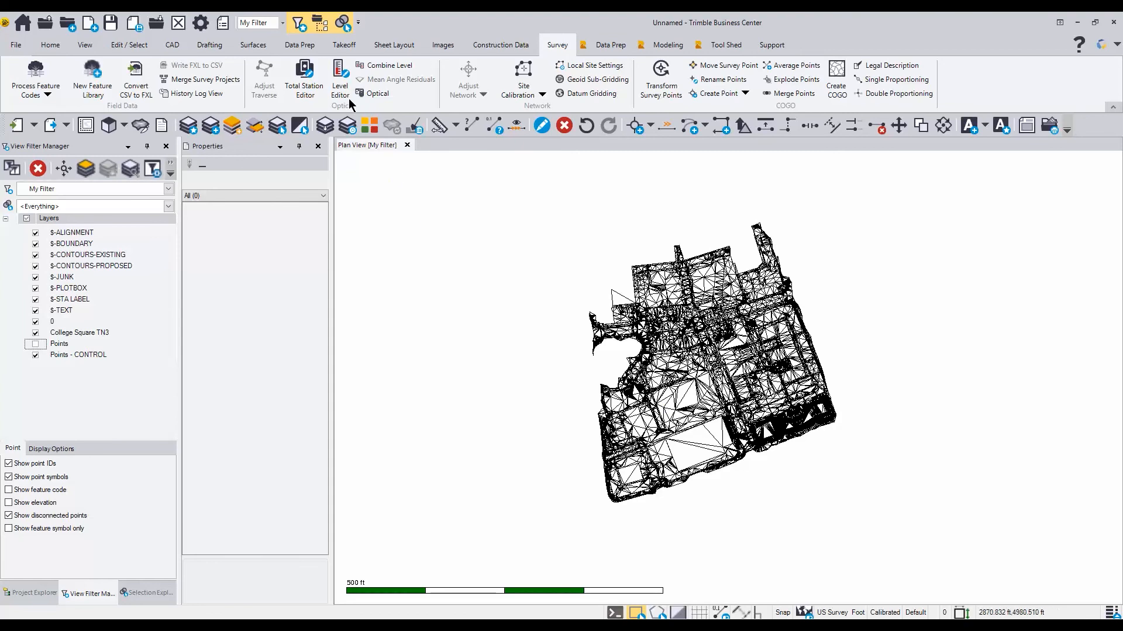
{"action": "left_click", "coordinate": [254, 49]}
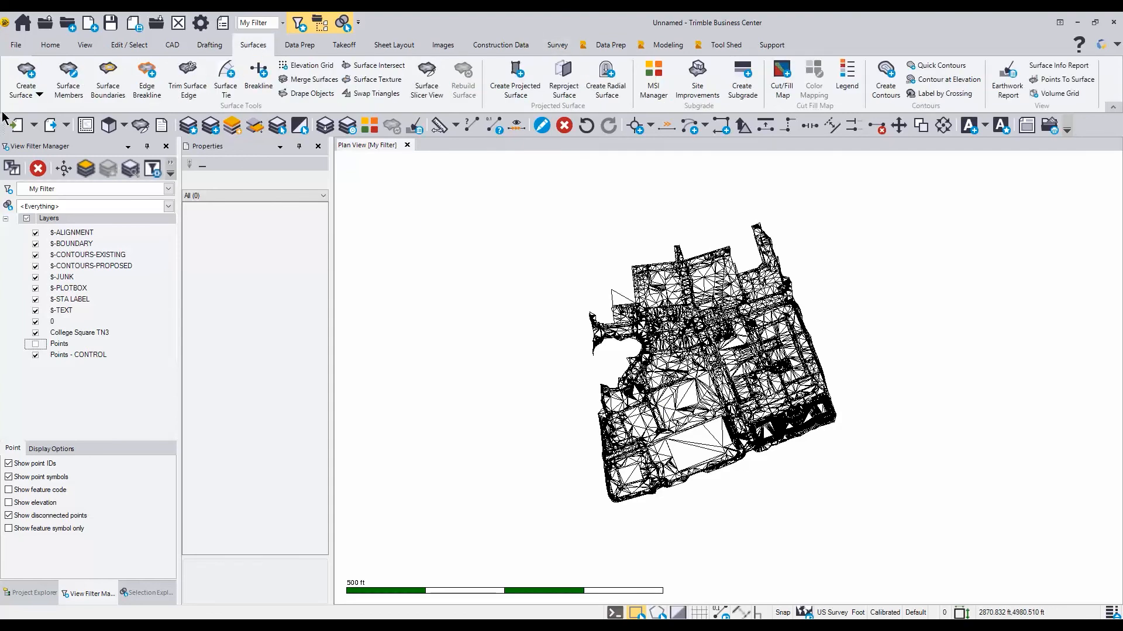
{"action": "left_click", "coordinate": [31, 75]}
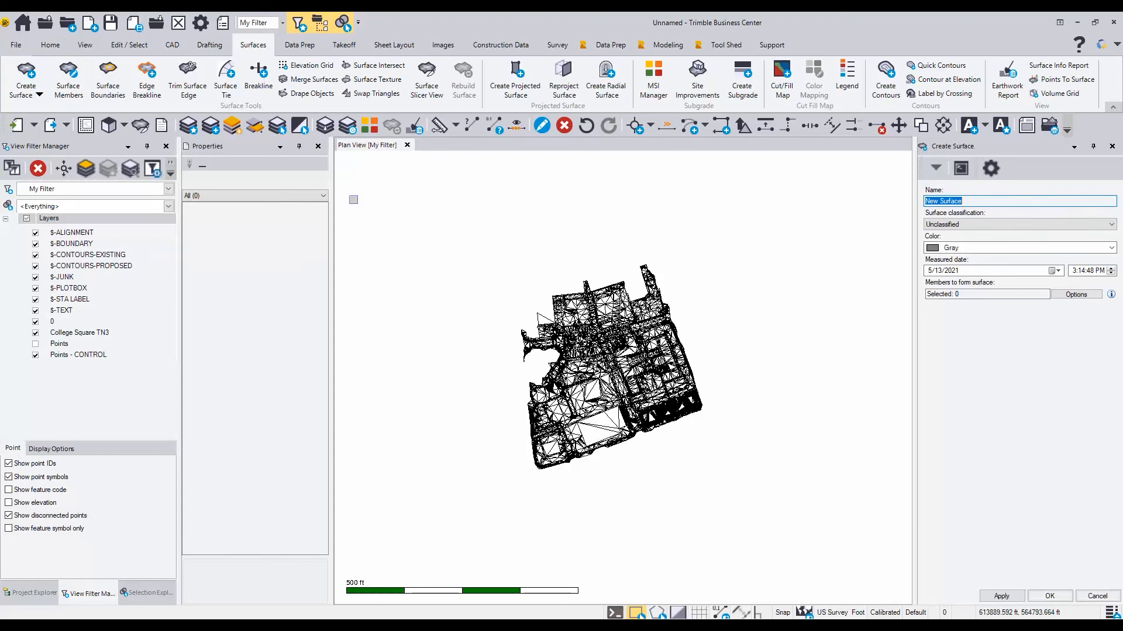
{"action": "type", "text": "College"}
{"action": "left_click", "coordinate": [1057, 226]}
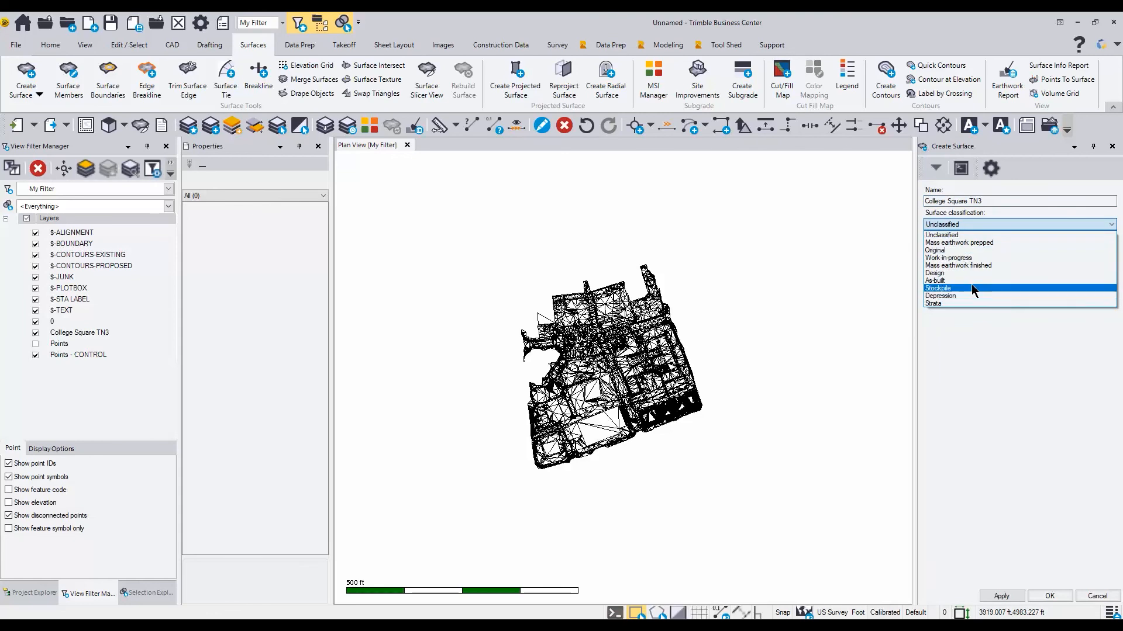
{"action": "left_click", "coordinate": [965, 273]}
Use all the imported 3D faces in the plan view as surface members and create the surface
{"action": "left_click", "coordinate": [981, 296]}
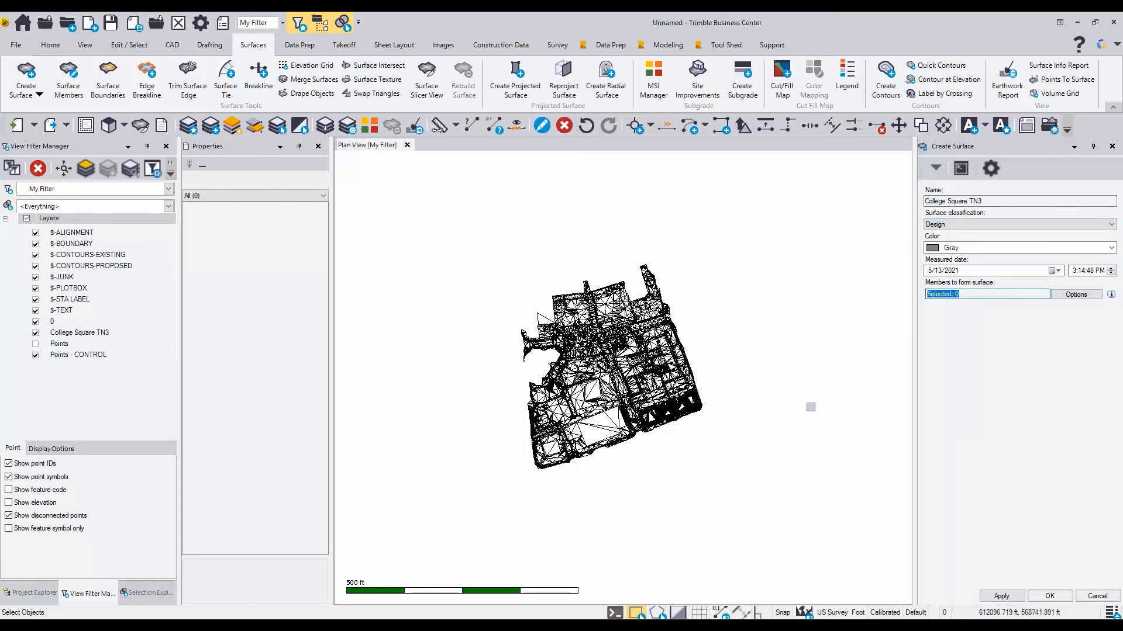
{"action": "left_click_drag", "start_coordinate": [776, 506], "coordinate": [462, 218]}
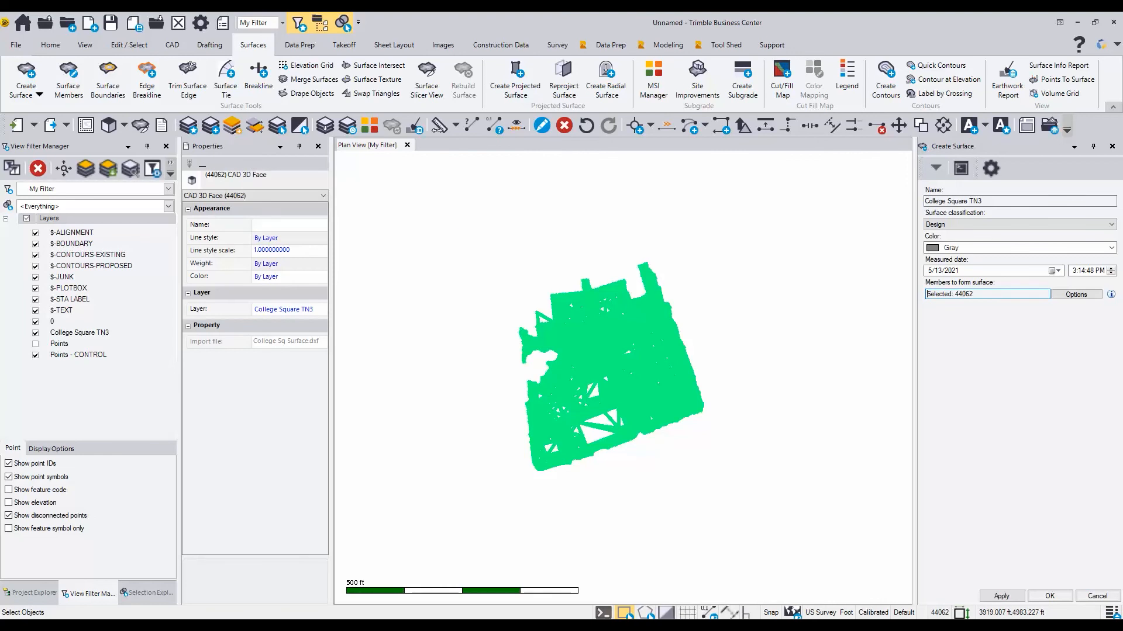
{"action": "left_click", "coordinate": [1056, 596]}
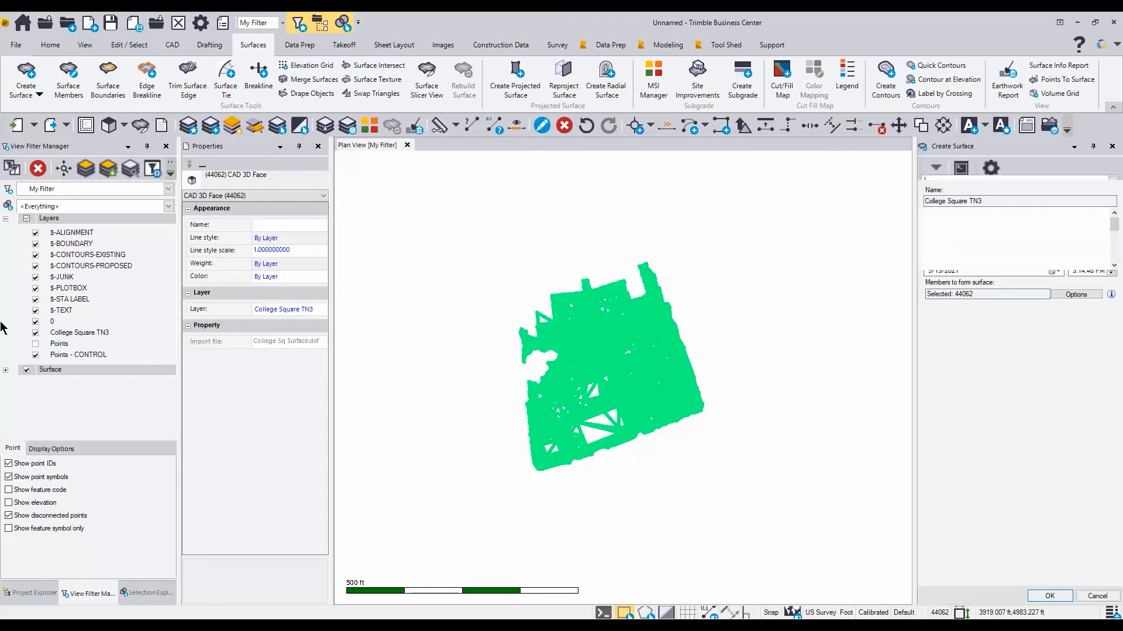
Turn off the College Square TN3 layer and the new College Square TN3 surface in the view filter, selecting the surface before hiding it
{"action": "left_click", "coordinate": [5, 371]}
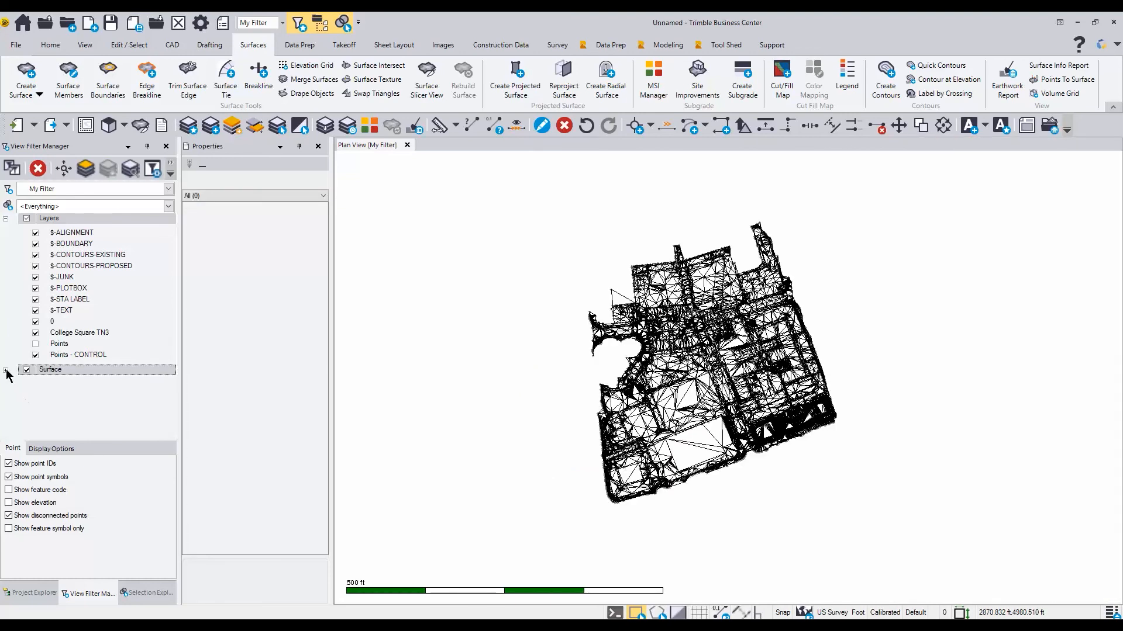
{"action": "left_click", "coordinate": [6, 371]}
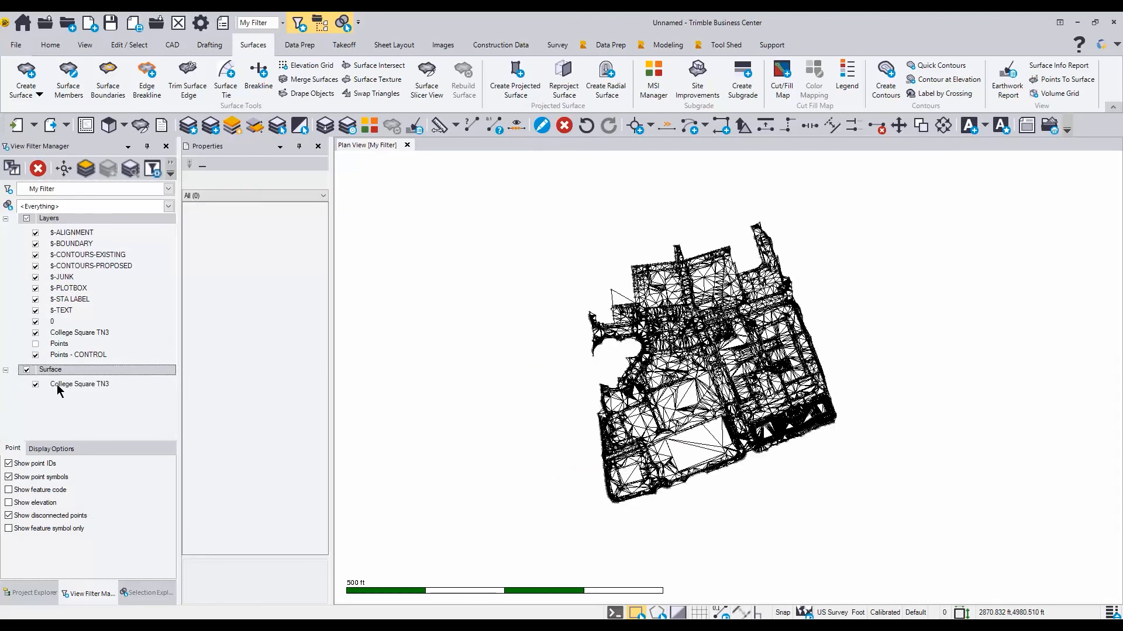
{"action": "left_click", "coordinate": [35, 333]}
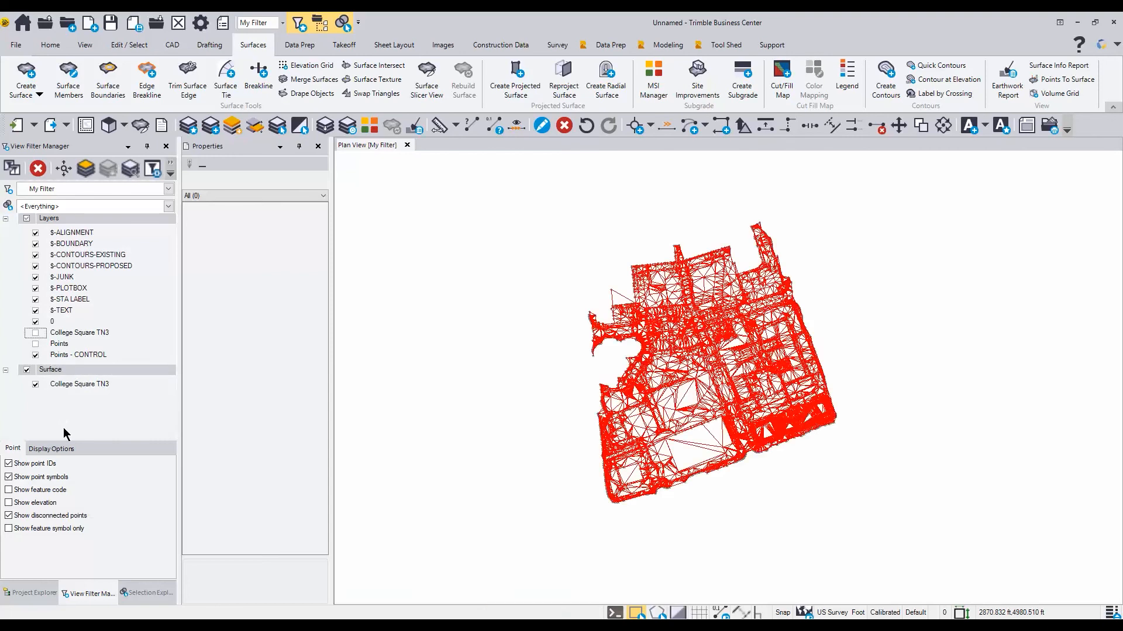
{"action": "left_click", "coordinate": [684, 446]}
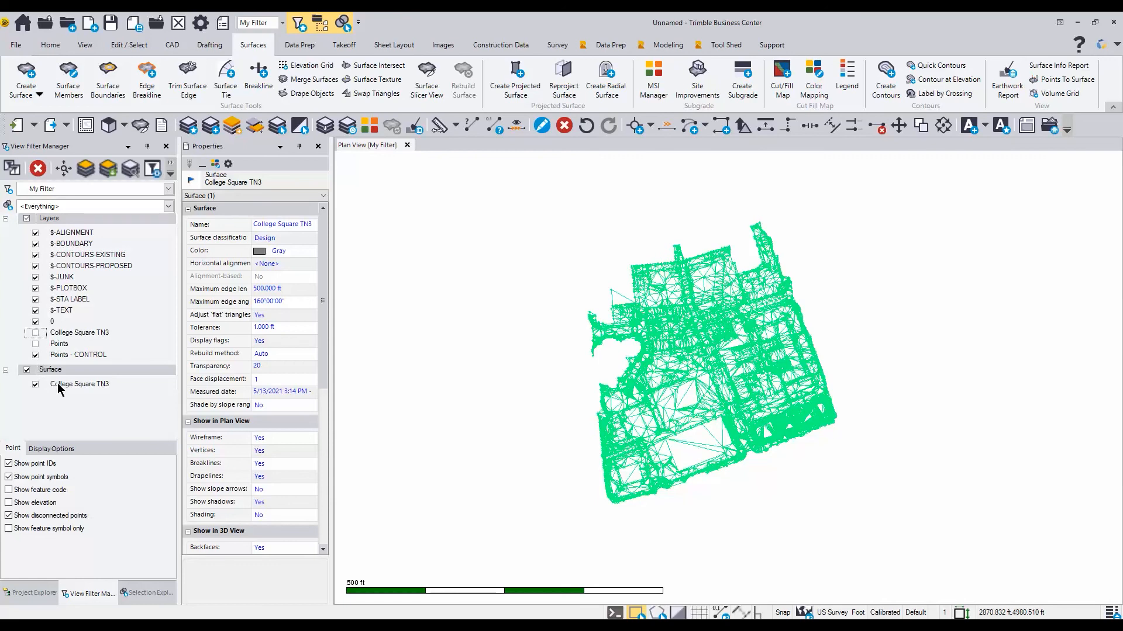
{"action": "left_click", "coordinate": [37, 386]}
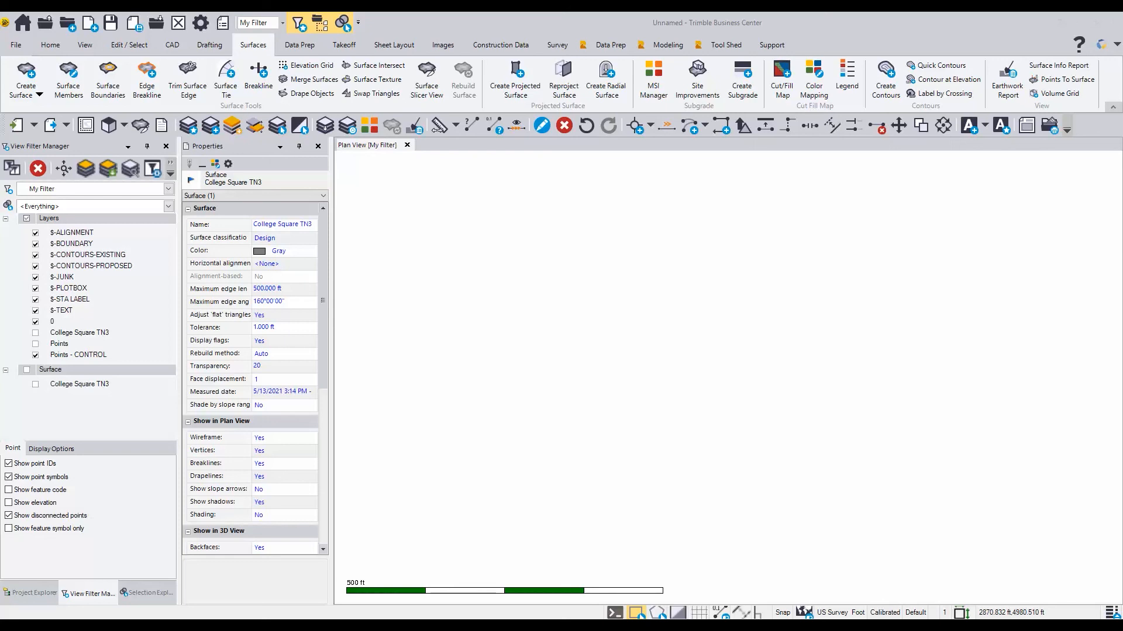
Import the site linework drawing with the C P layers into the plan view, declining the import summary
{"action": "left_click_drag", "start_coordinate": [948, 280], "coordinate": [732, 350]}
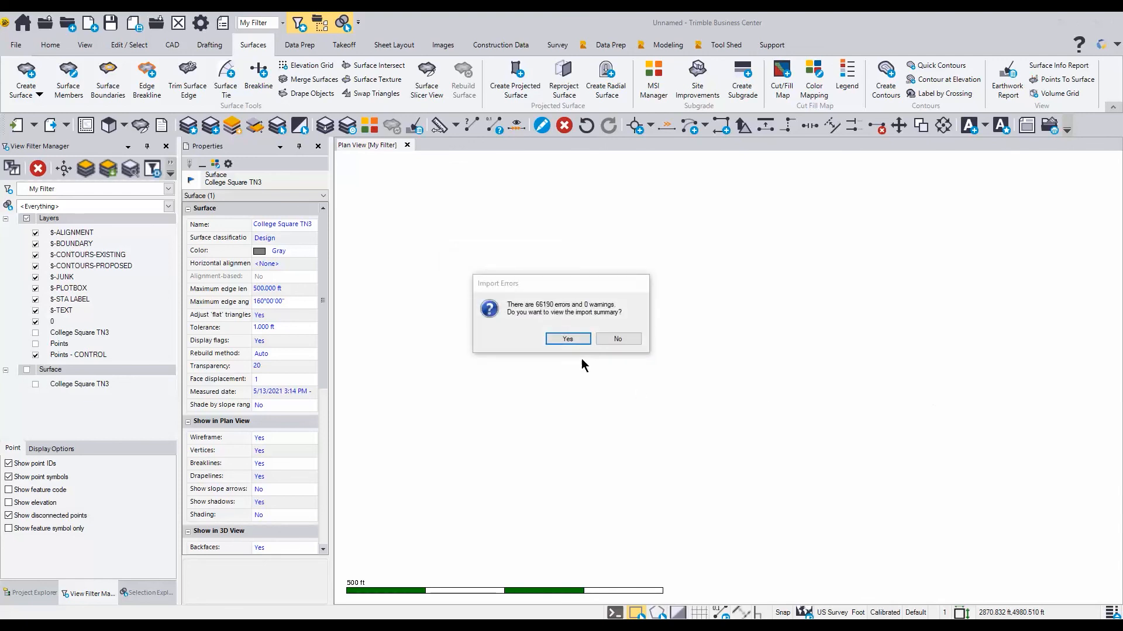
{"action": "left_click", "coordinate": [625, 338]}
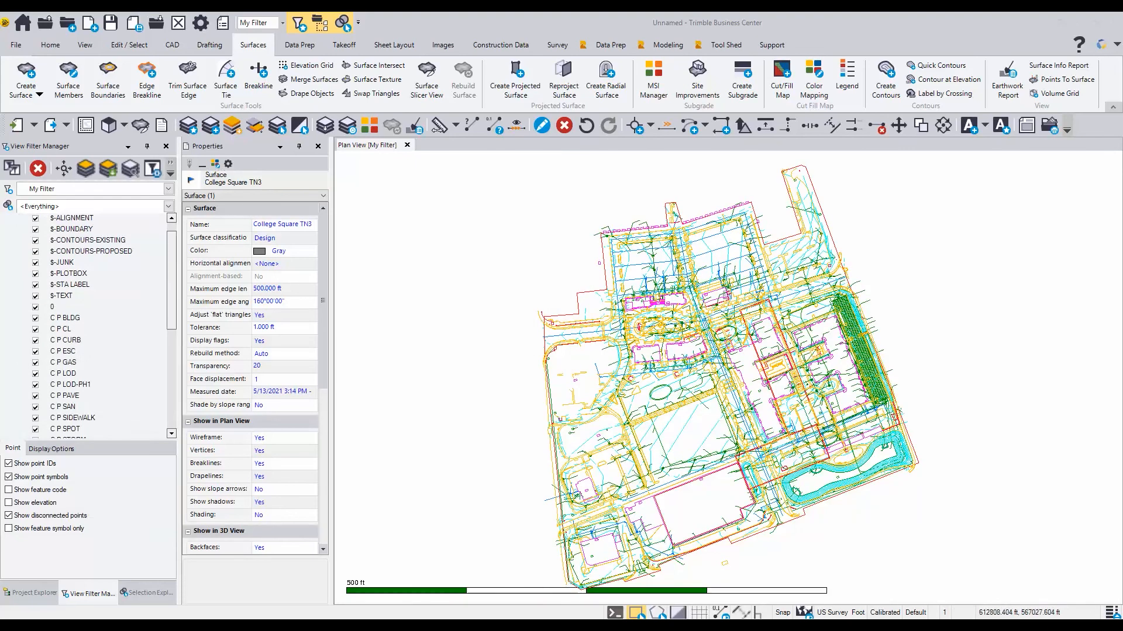
{"action": "scroll", "coordinate": [672, 341], "scroll_direction": "up", "scroll_amount": 4}
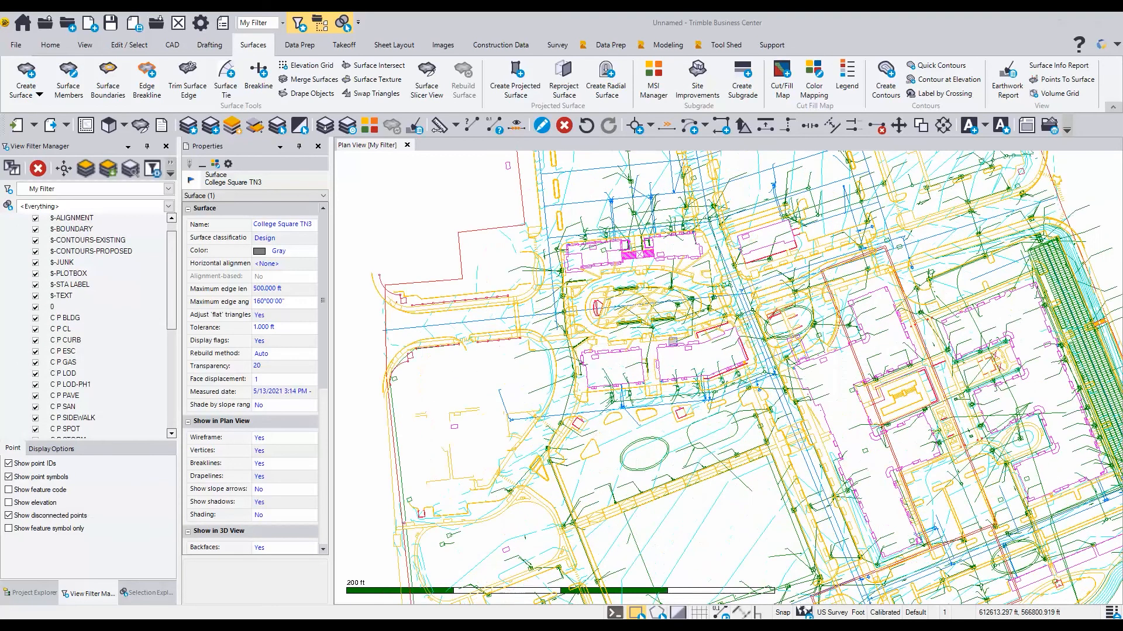
Inspect the properties of a building outline polyline in the imported linework near the middle of the site
{"action": "scroll", "coordinate": [673, 341], "scroll_direction": "up", "scroll_amount": 3}
{"action": "scroll", "coordinate": [673, 341], "scroll_direction": "up", "scroll_amount": 3}
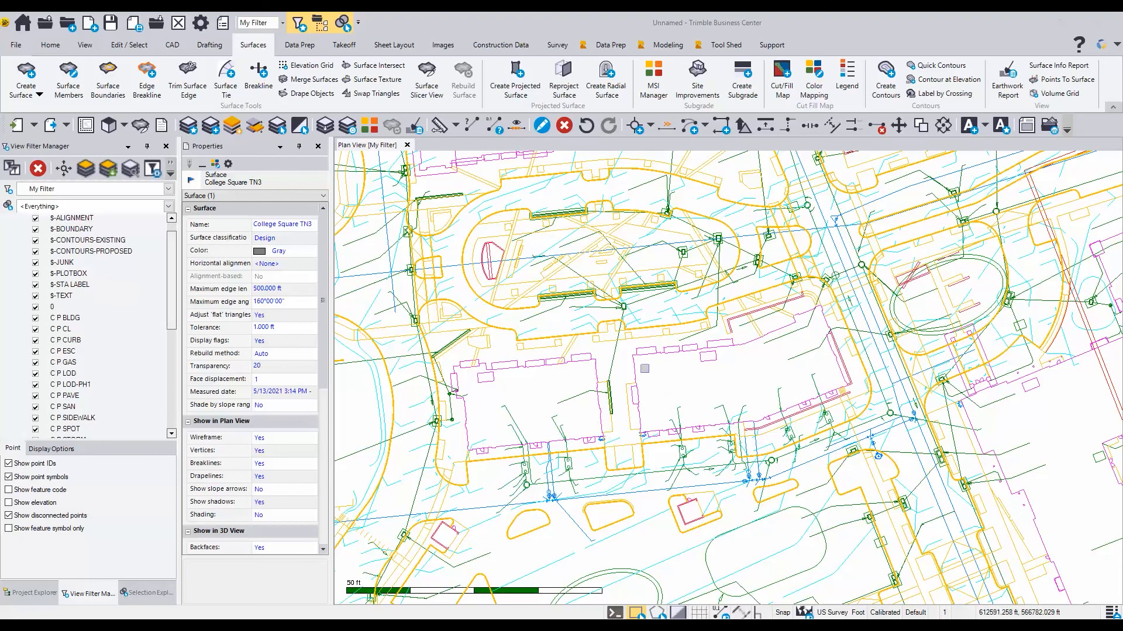
{"action": "left_click", "coordinate": [641, 374]}
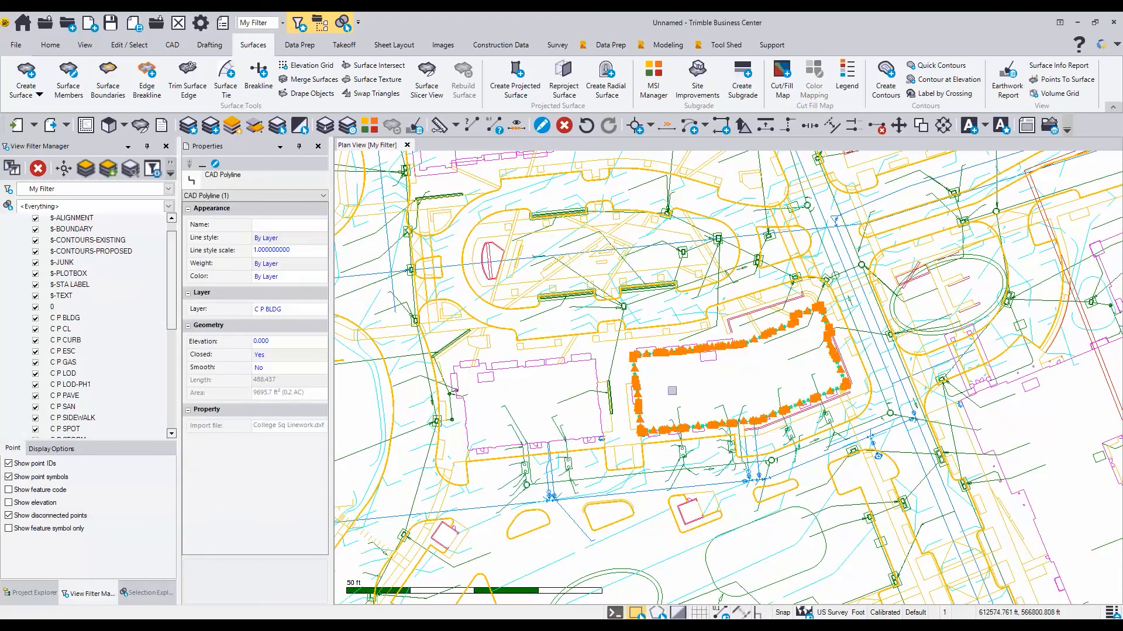
{"action": "scroll", "coordinate": [672, 390], "scroll_direction": "down", "scroll_amount": 6}
{"action": "scroll", "coordinate": [672, 390], "scroll_direction": "down", "scroll_amount": 2}
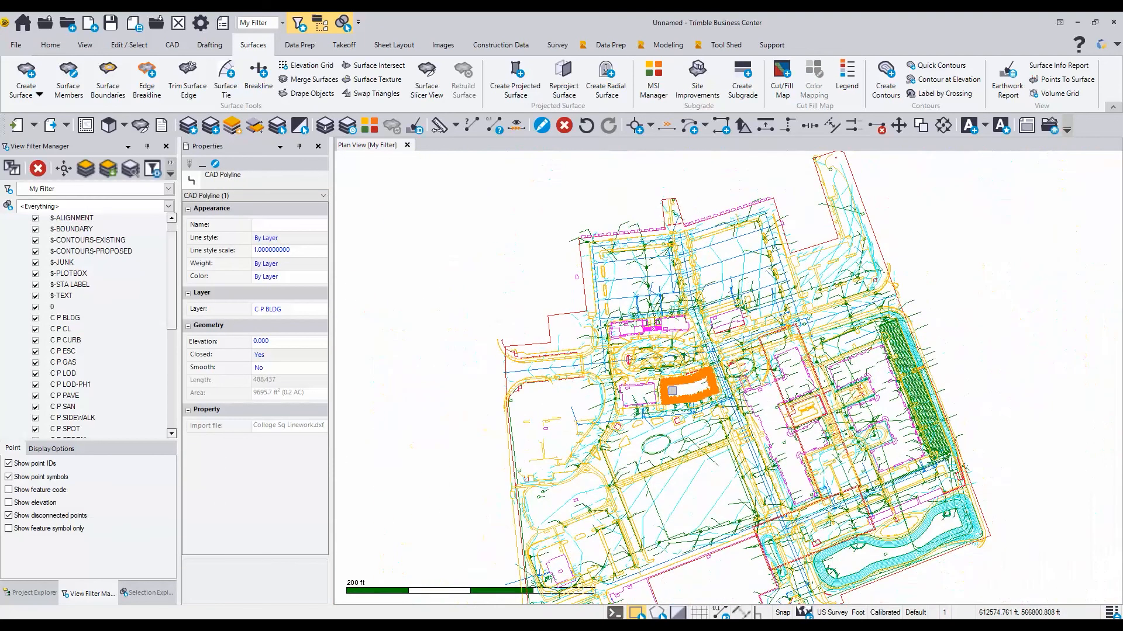
Show the Points layer and the College Square TN3 surface over the linework in the plan view, and clear the polyline selection
{"action": "left_click_drag", "start_coordinate": [173, 266], "coordinate": [161, 427]}
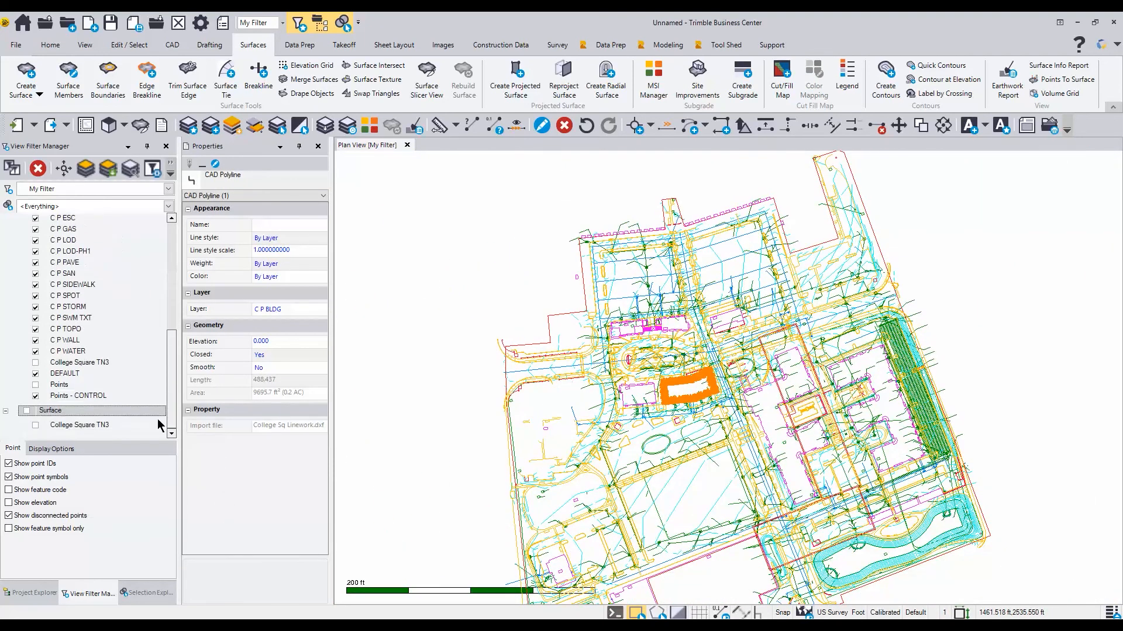
{"action": "left_click", "coordinate": [36, 386]}
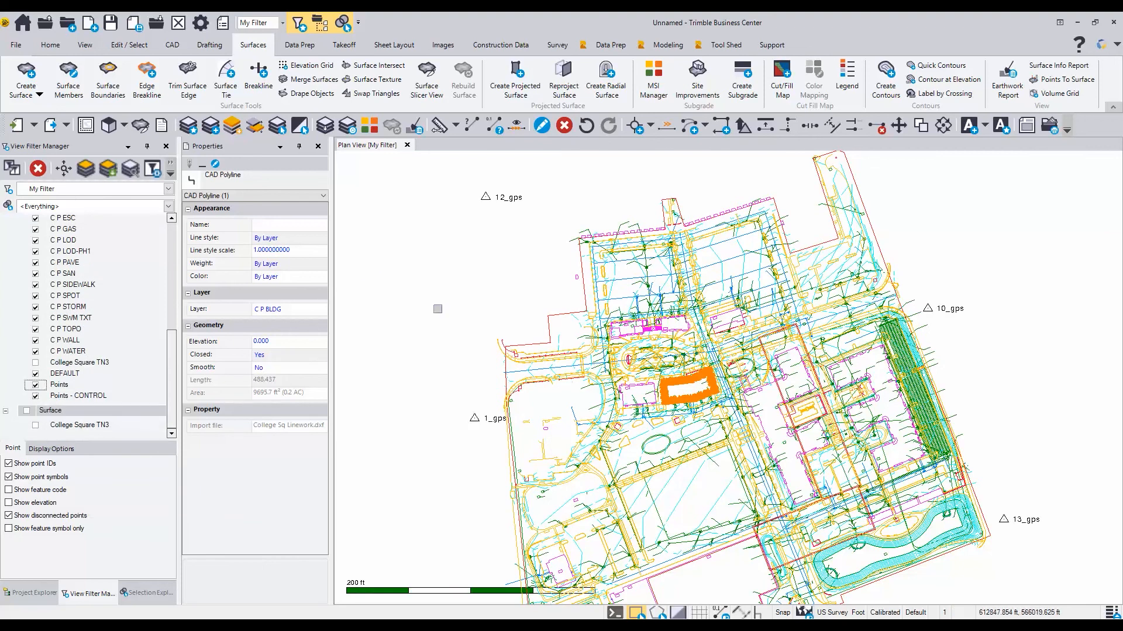
{"action": "scroll", "coordinate": [503, 305], "scroll_direction": "down", "scroll_amount": 2}
{"action": "middle_click_drag", "start_coordinate": [498, 379], "coordinate": [523, 339]}
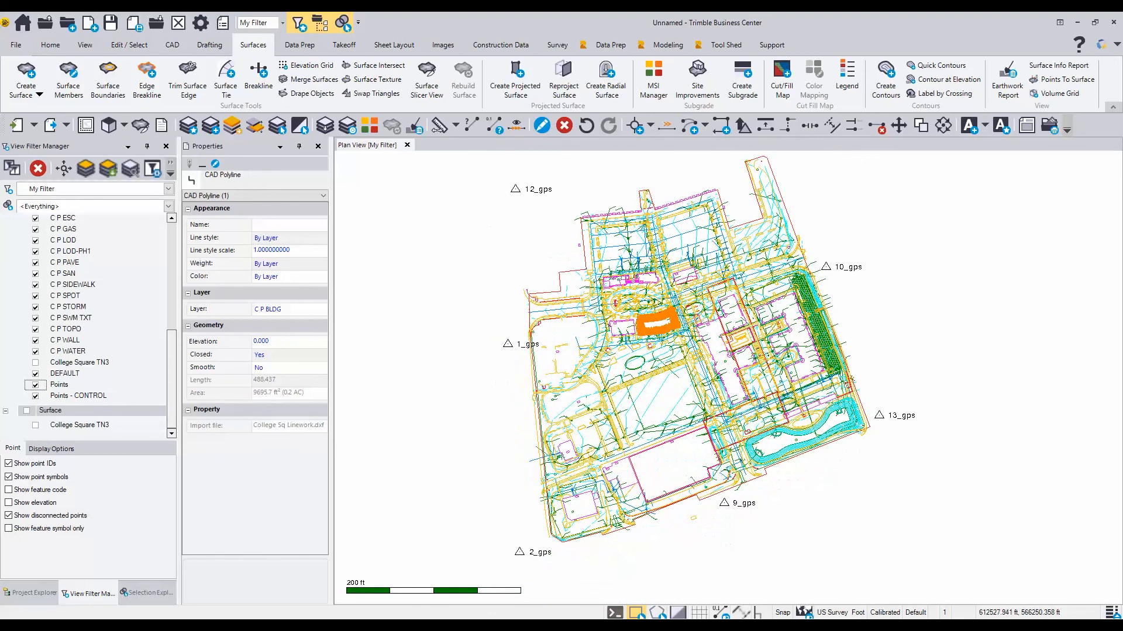
{"action": "left_click", "coordinate": [35, 425]}
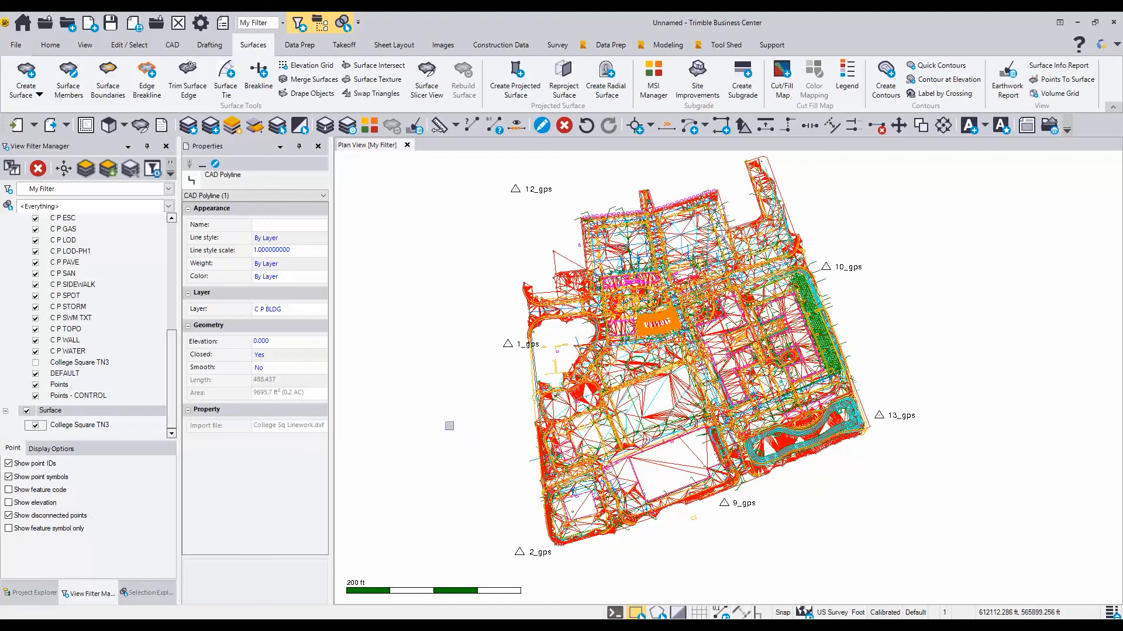
{"action": "key", "text": "Escape"}
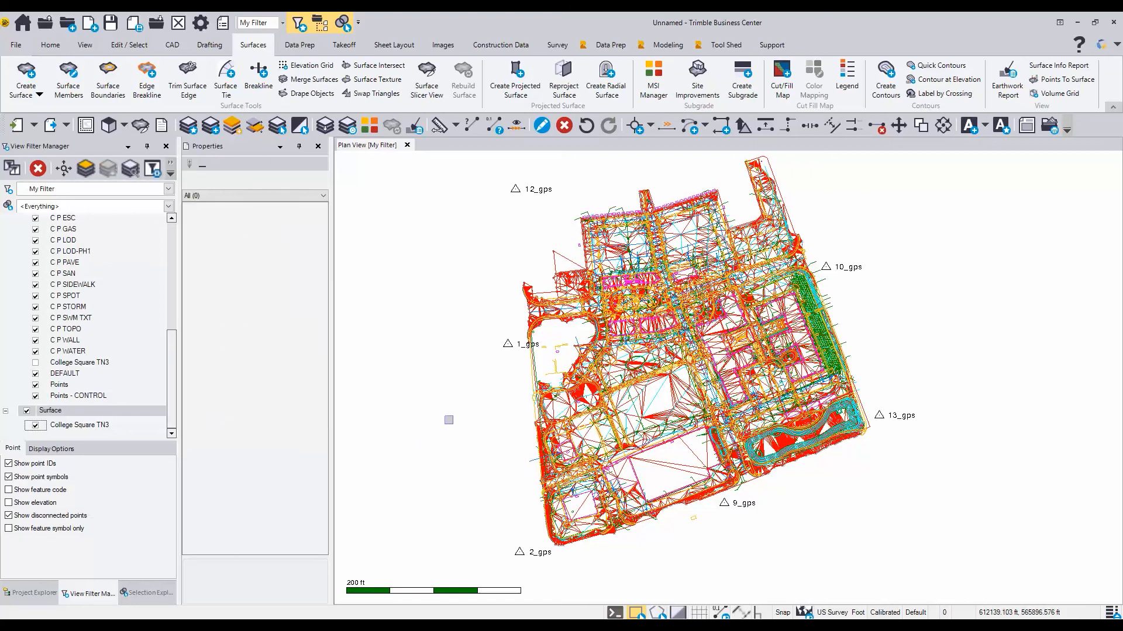
{"action": "scroll", "coordinate": [448, 410], "scroll_direction": "down", "scroll_amount": 1}
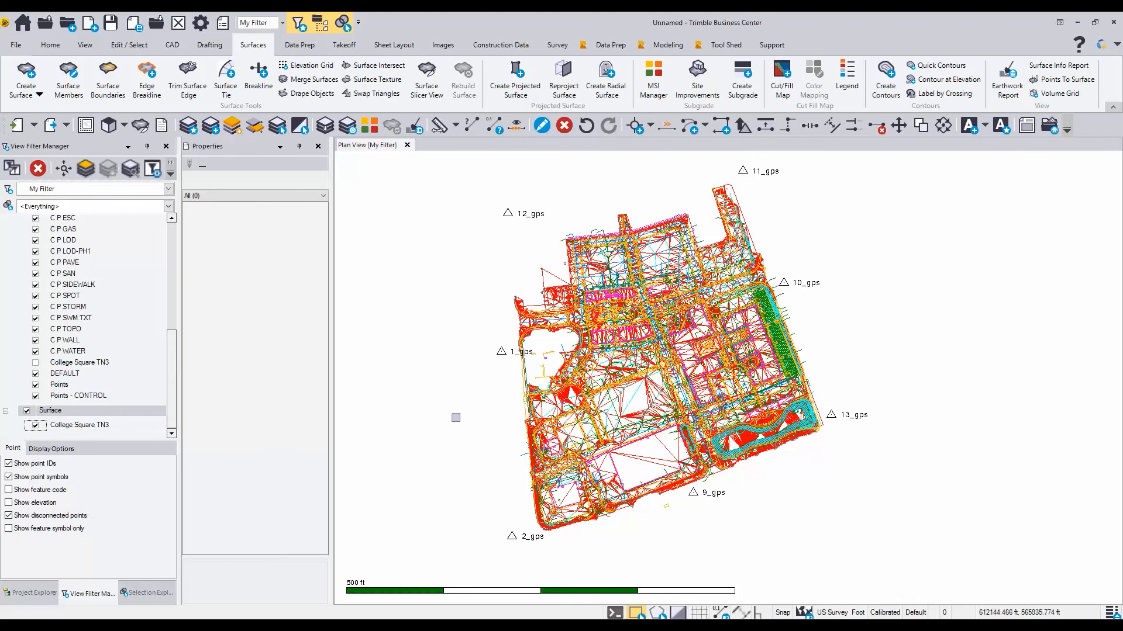
{"action": "middle_click_drag", "start_coordinate": [430, 421], "coordinate": [456, 421]}
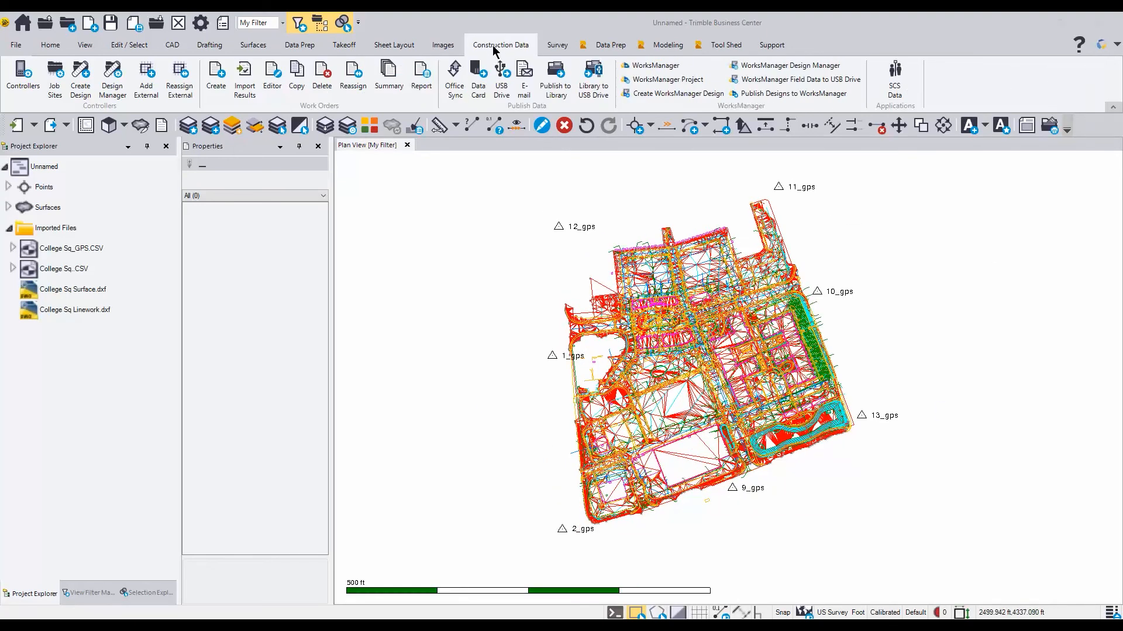
Create a new job site named COLLEGE SQ without assigning any controllers
{"action": "left_click", "coordinate": [53, 77]}
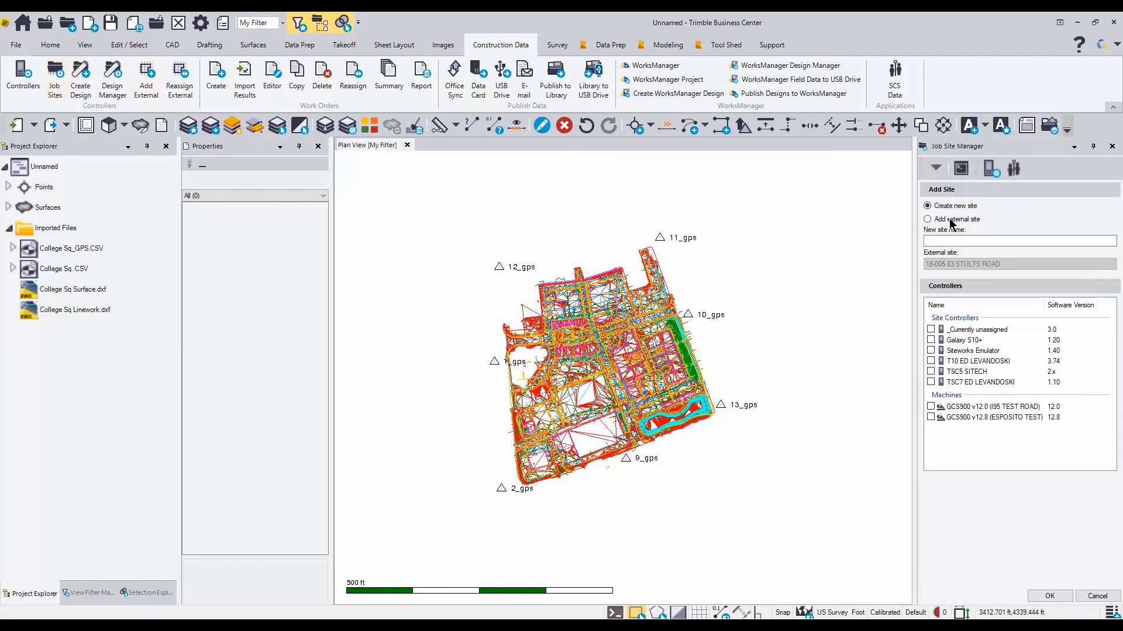
{"action": "left_click", "coordinate": [962, 242]}
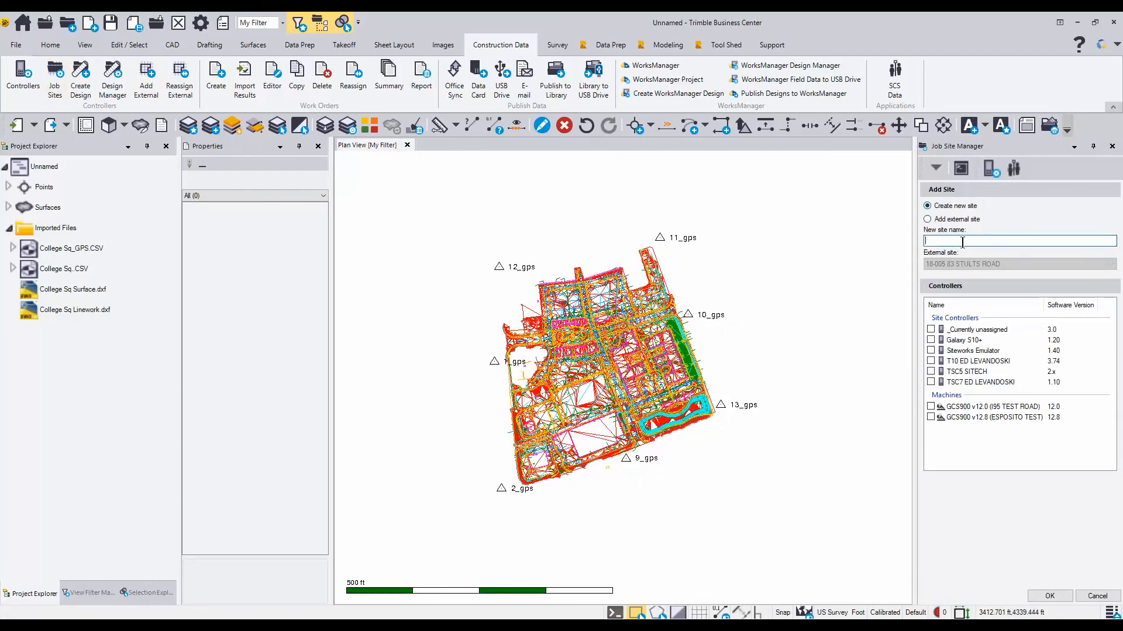
{"action": "type", "text": "COLLEGE SQ"}
{"action": "left_click", "coordinate": [1056, 598]}
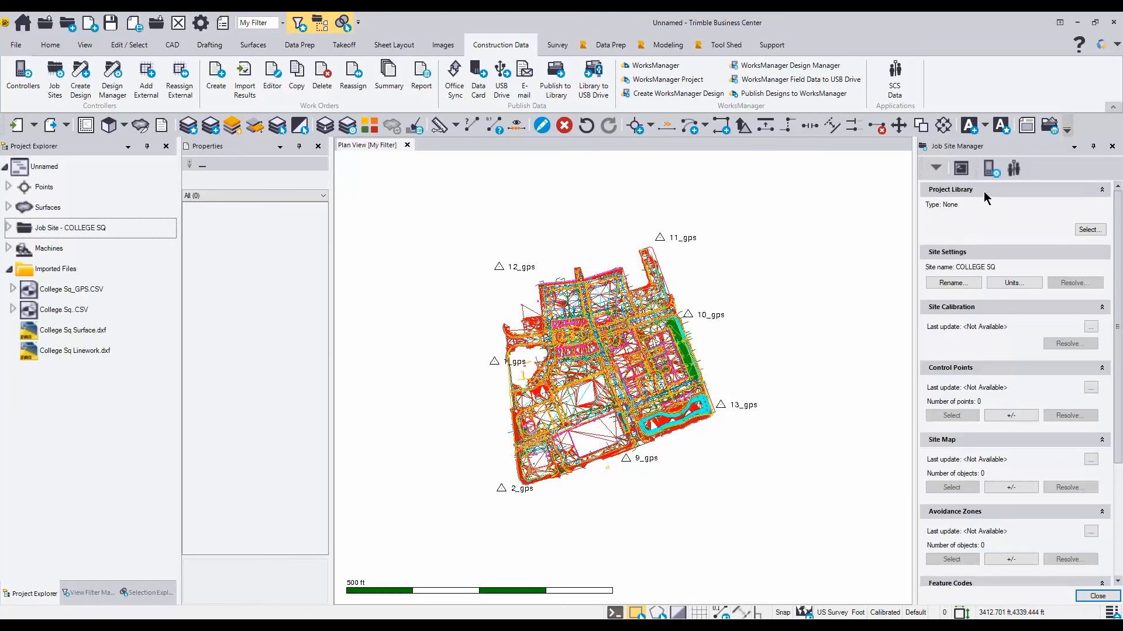
Link the job site to a new Folder-type project library project named COLLEGE SQ and close the site manager
{"action": "left_click", "coordinate": [1089, 231]}
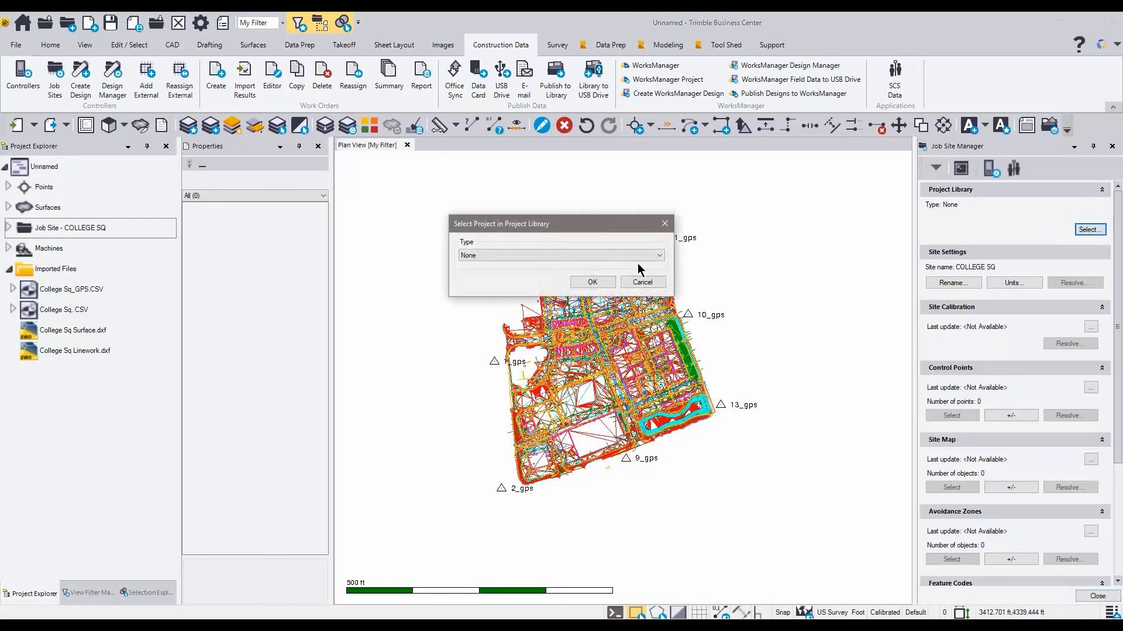
{"action": "left_click", "coordinate": [643, 255]}
{"action": "left_click", "coordinate": [631, 276]}
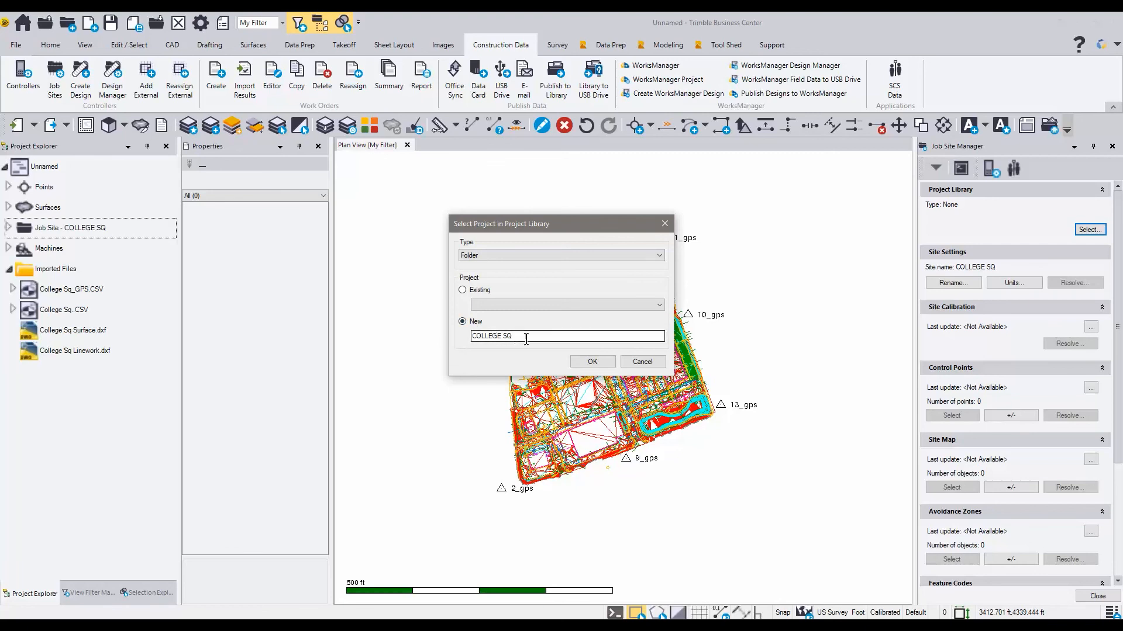
{"action": "left_click", "coordinate": [592, 362]}
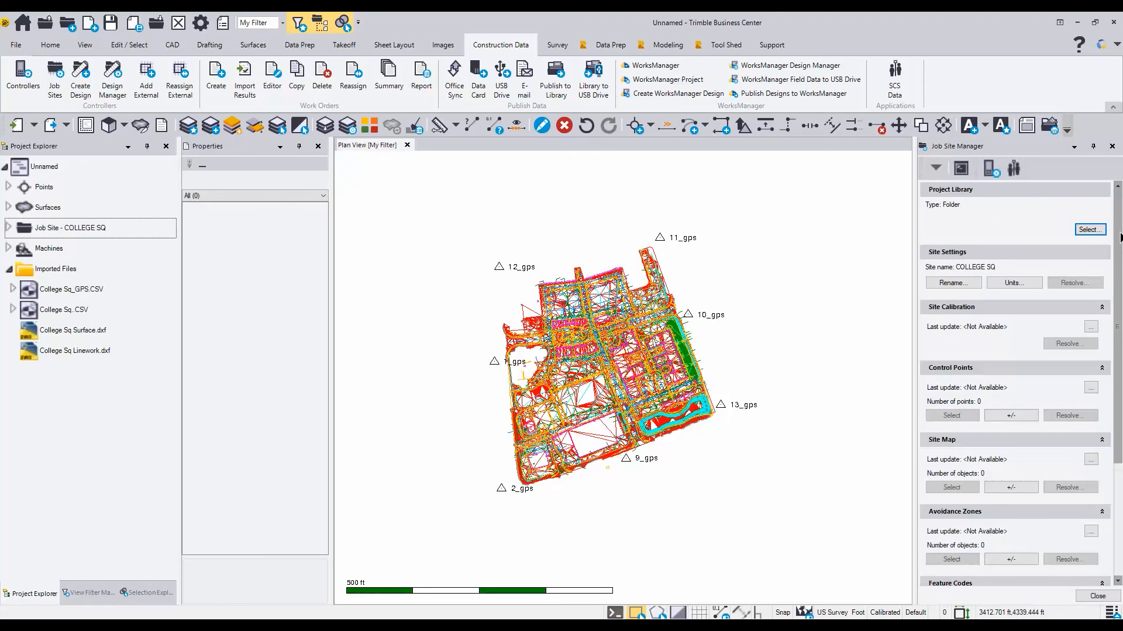
{"action": "left_click_drag", "start_coordinate": [1120, 237], "coordinate": [1119, 339]}
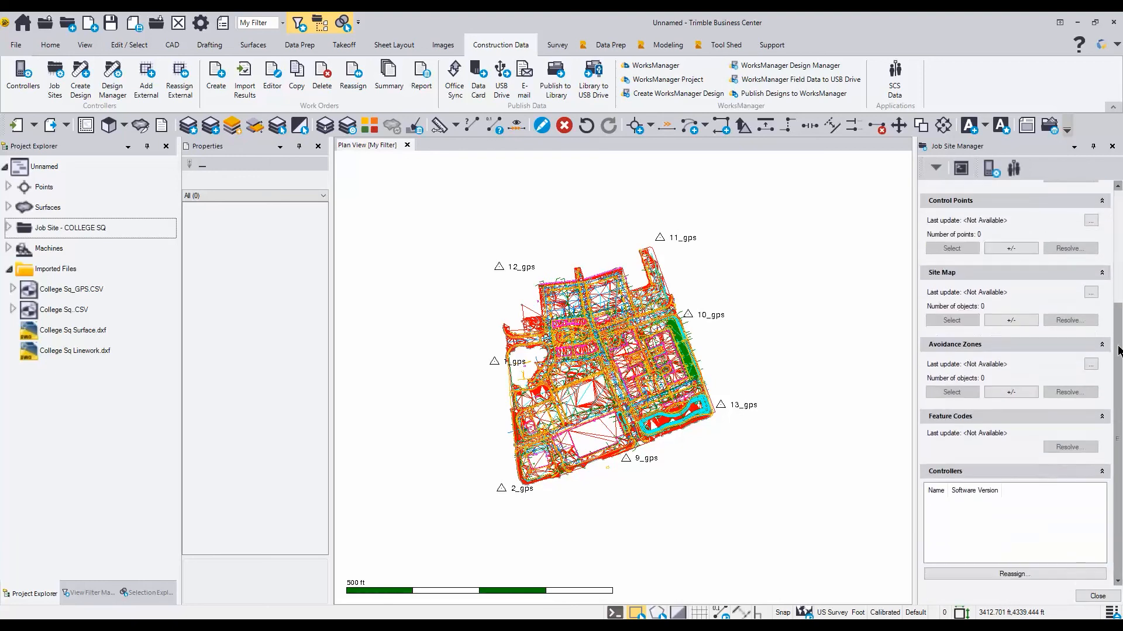
{"action": "left_click", "coordinate": [1097, 596]}
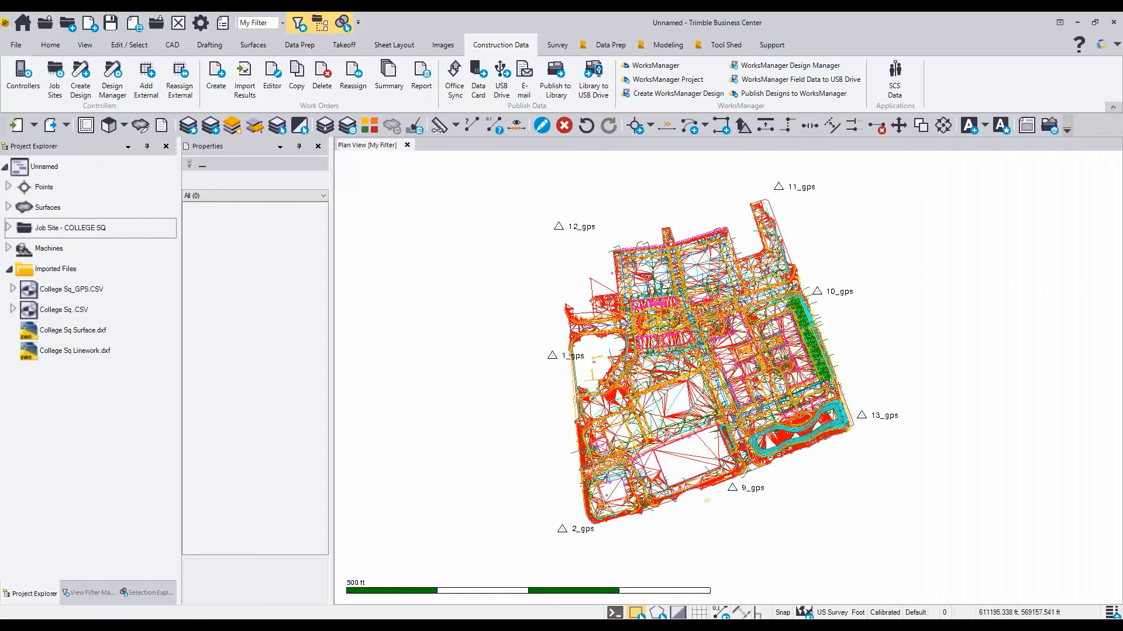
Create a job site design named COLLEGE SQ FG
{"action": "left_click", "coordinate": [82, 84]}
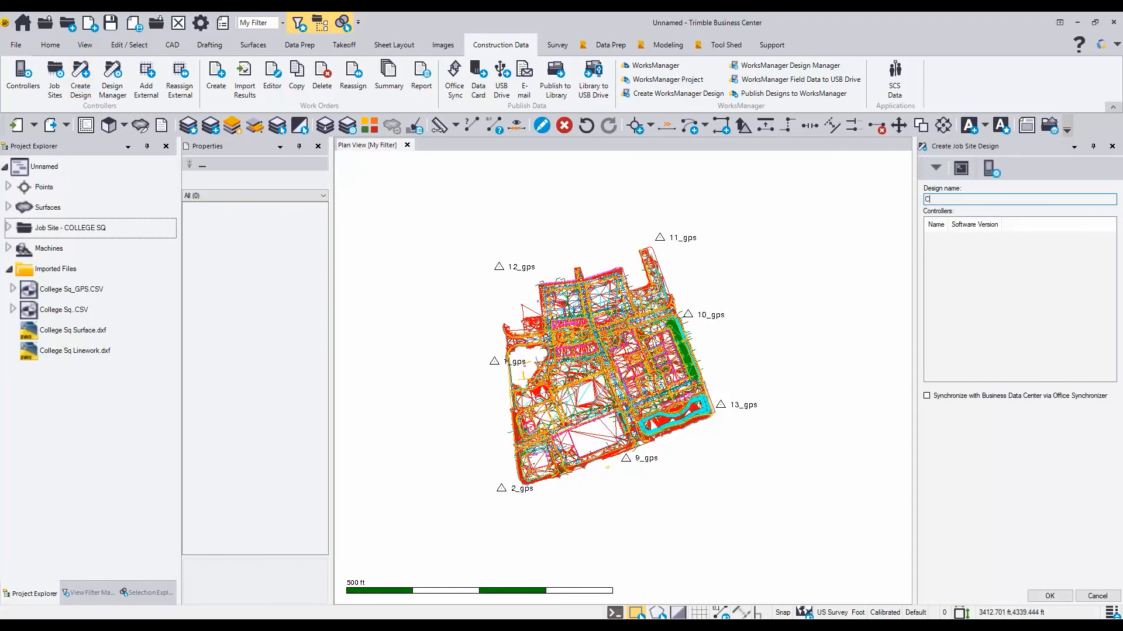
{"action": "type", "text": "OLLEGE SQ FG"}
{"action": "left_click", "coordinate": [1050, 596]}
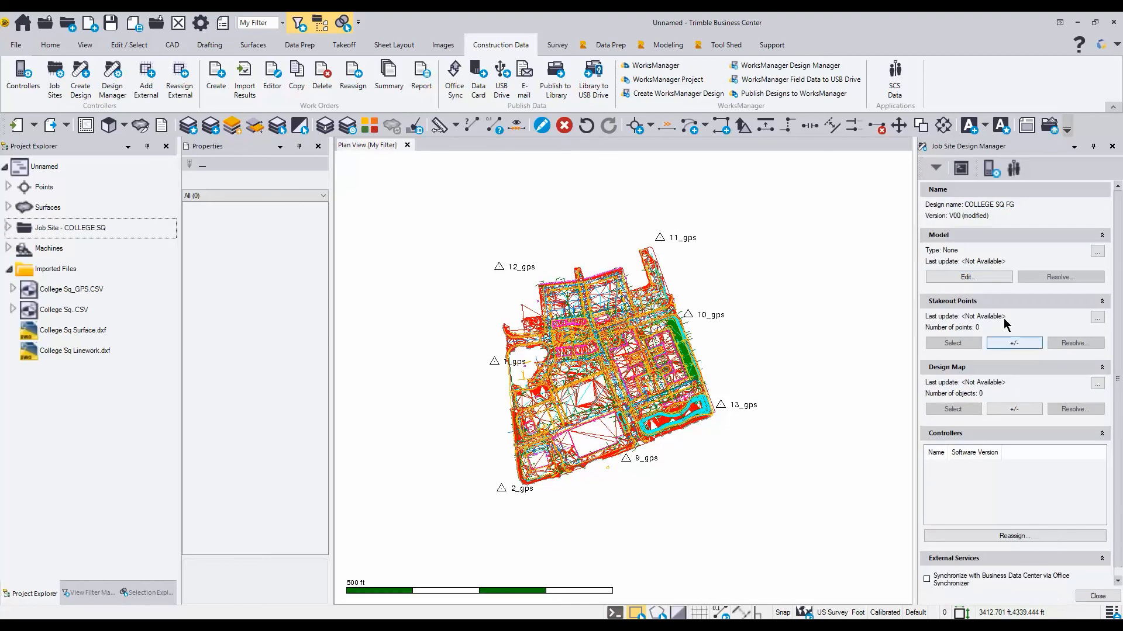
Set the design's model type to Surface using College Square TN3, with no clipping boundary and the default file name
{"action": "left_click", "coordinate": [973, 278]}
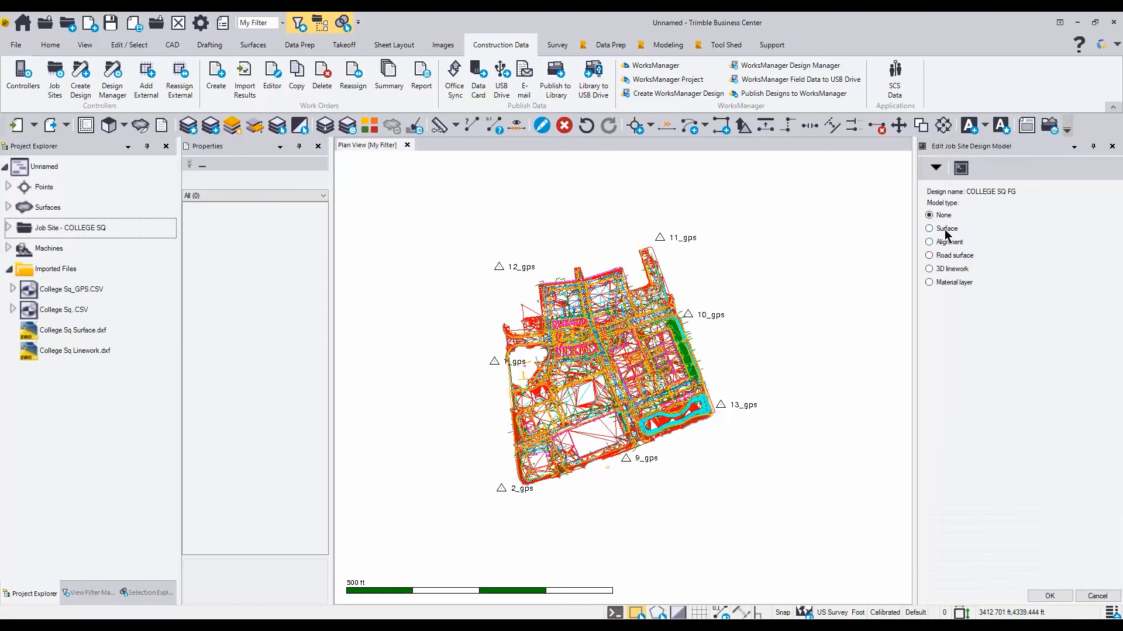
{"action": "left_click", "coordinate": [942, 230]}
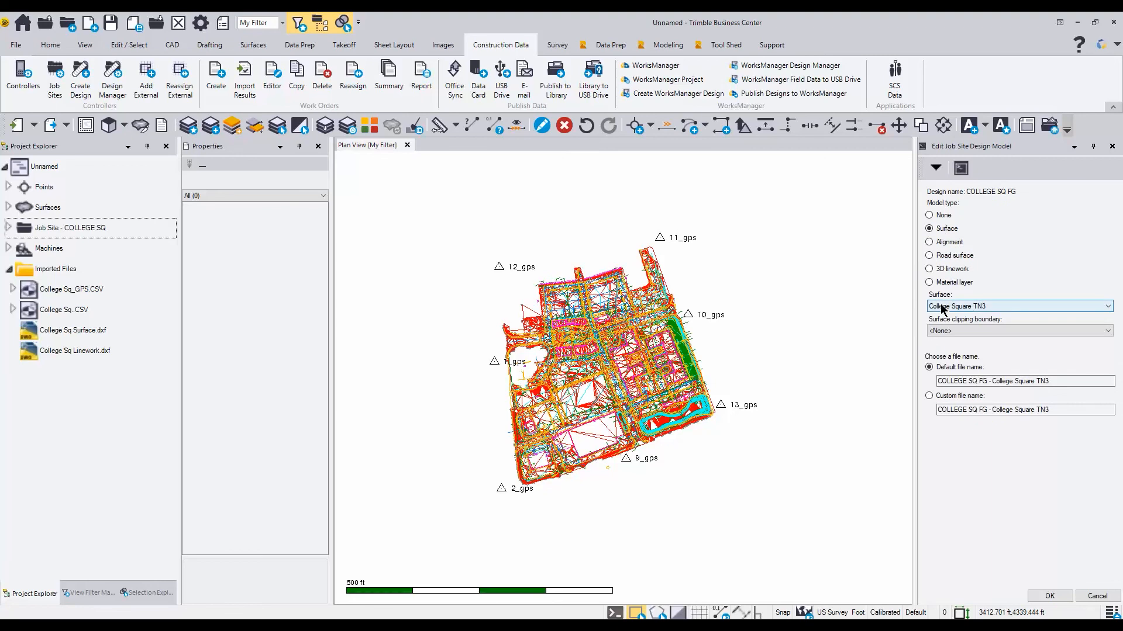
{"action": "left_click", "coordinate": [1102, 307]}
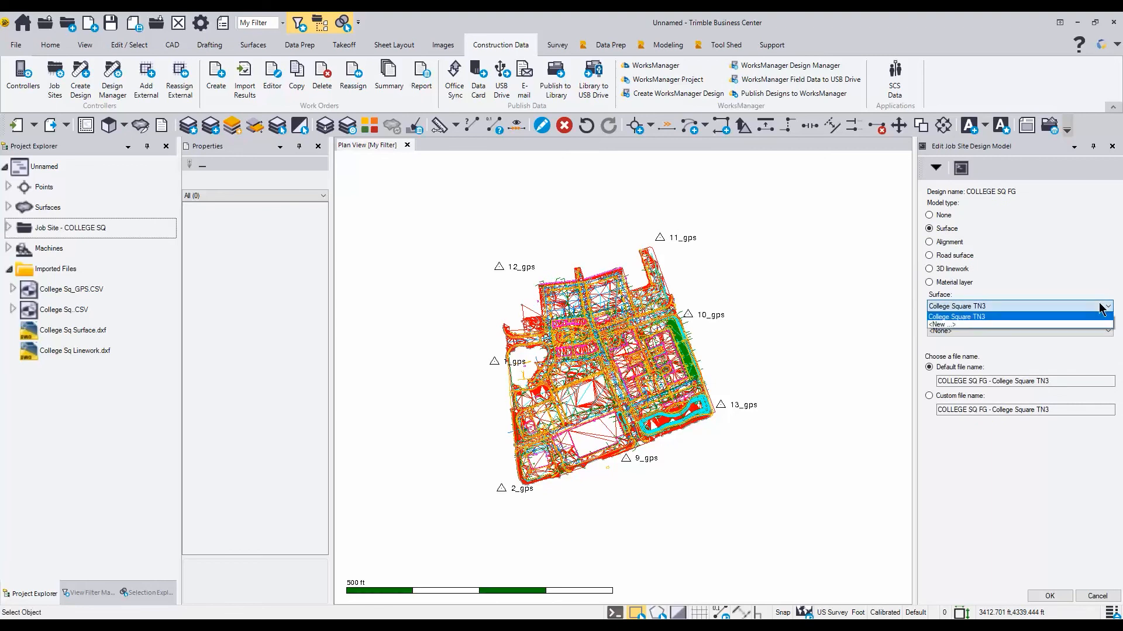
{"action": "left_click", "coordinate": [1102, 307]}
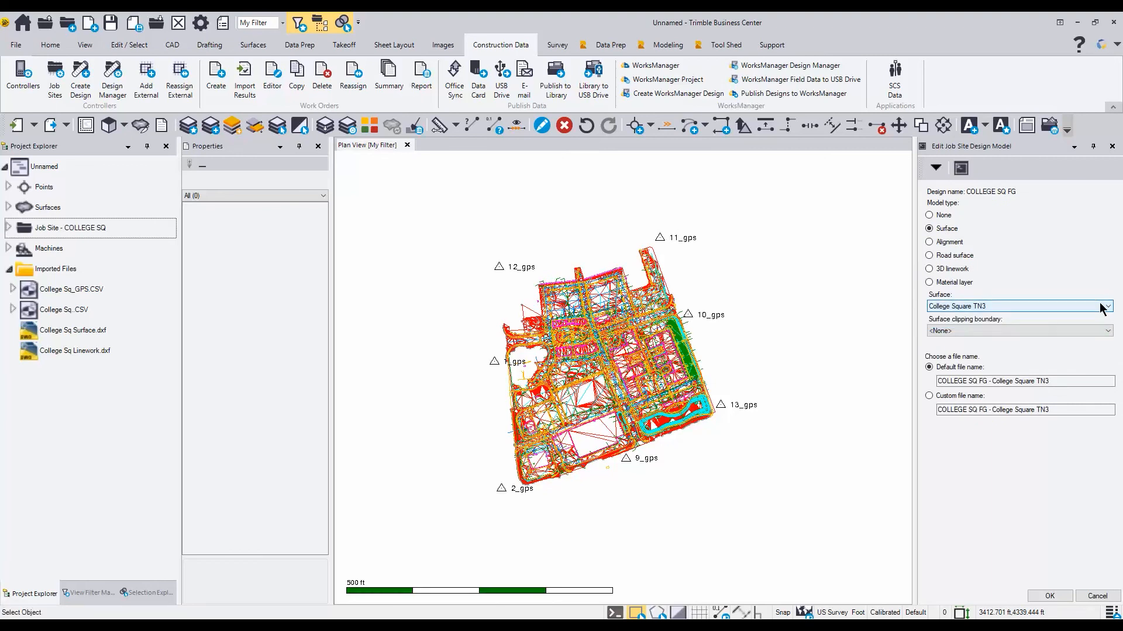
{"action": "left_click", "coordinate": [1051, 596]}
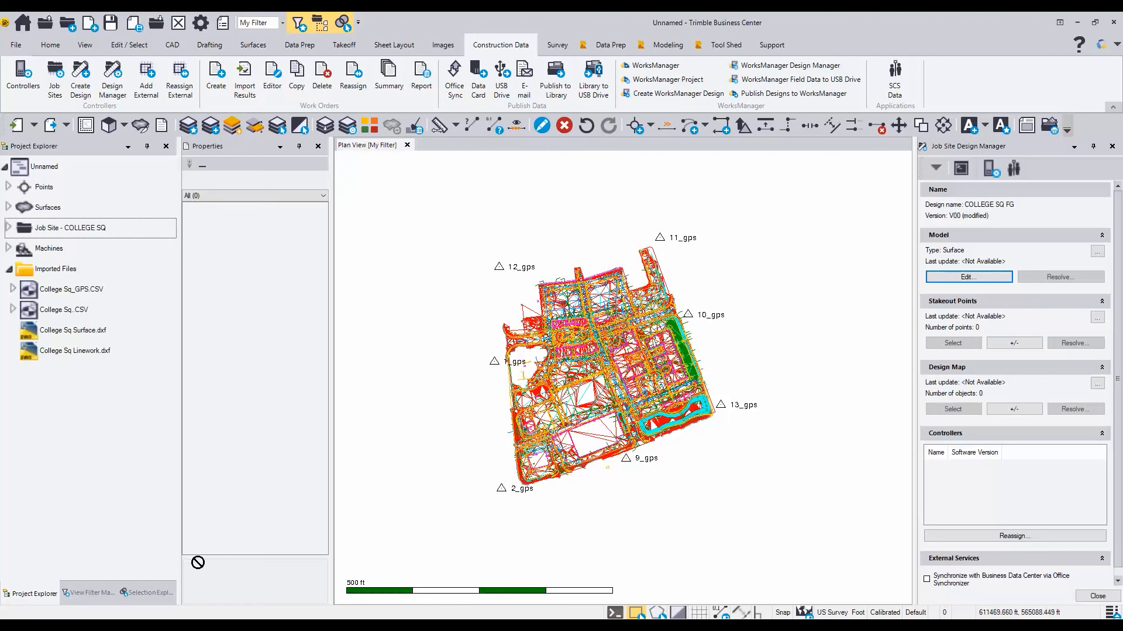
Hide the Points layer and the College Square TN3 surface, and try selecting all remaining linework in the plan view before clearing the selection
{"action": "left_click", "coordinate": [93, 593]}
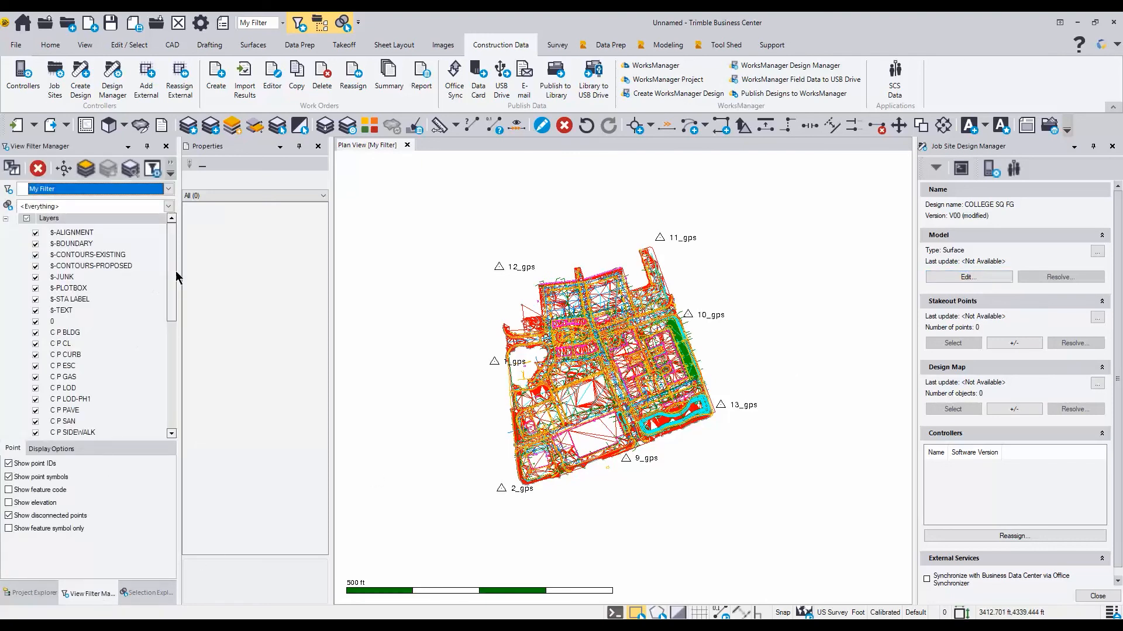
{"action": "left_click_drag", "start_coordinate": [176, 271], "coordinate": [170, 414]}
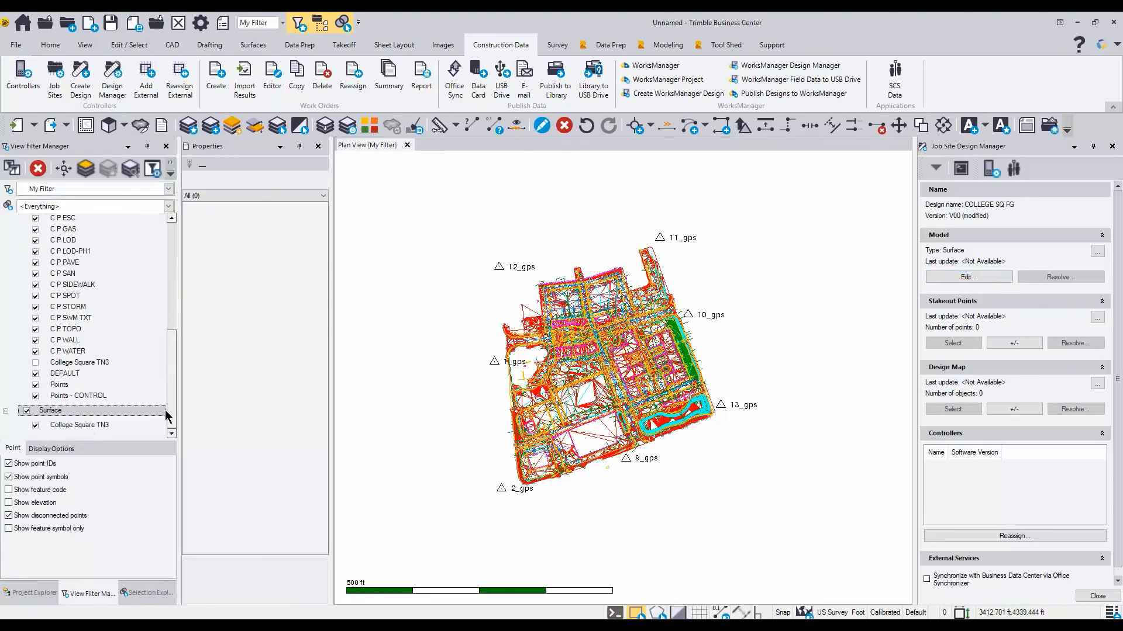
{"action": "left_click", "coordinate": [36, 385]}
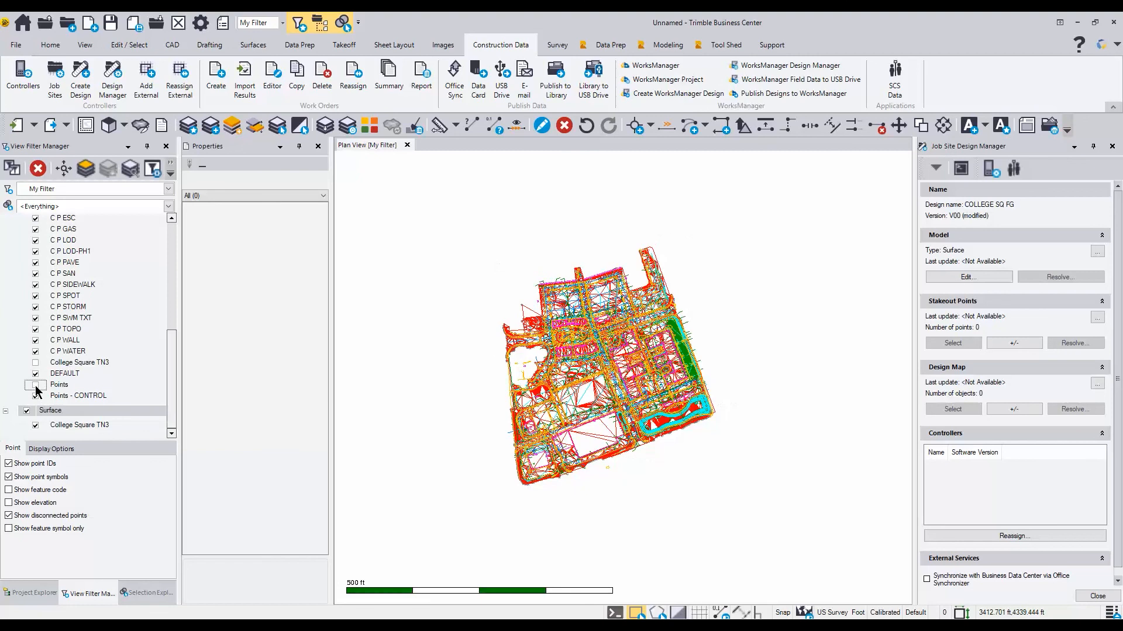
{"action": "left_click", "coordinate": [35, 425]}
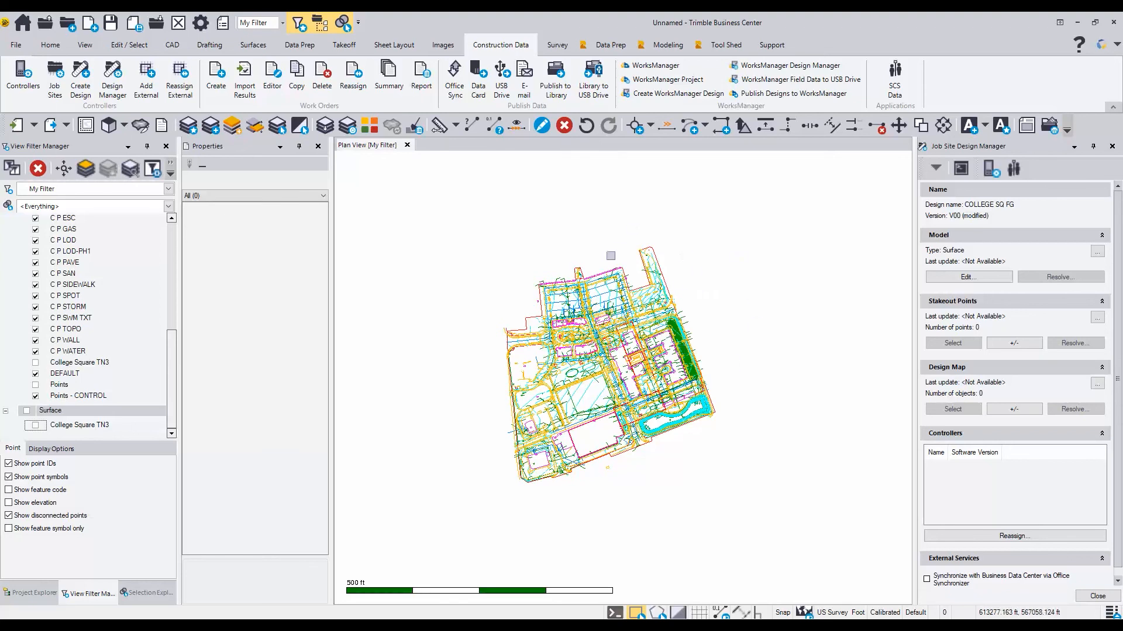
{"action": "mouse_move", "coordinate": [758, 528]}
{"action": "left_mouse_down"}
{"action": "mouse_move", "coordinate": [549, 295]}
{"action": "mouse_move", "coordinate": [427, 194]}
{"action": "left_mouse_up"}
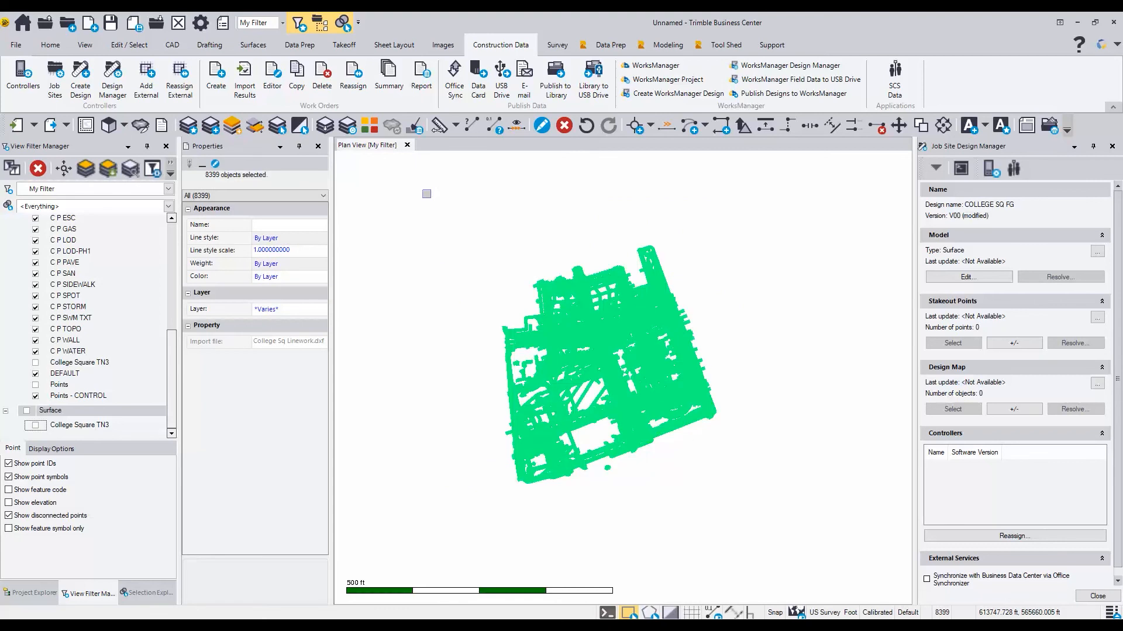
{"action": "key", "text": "Escape"}
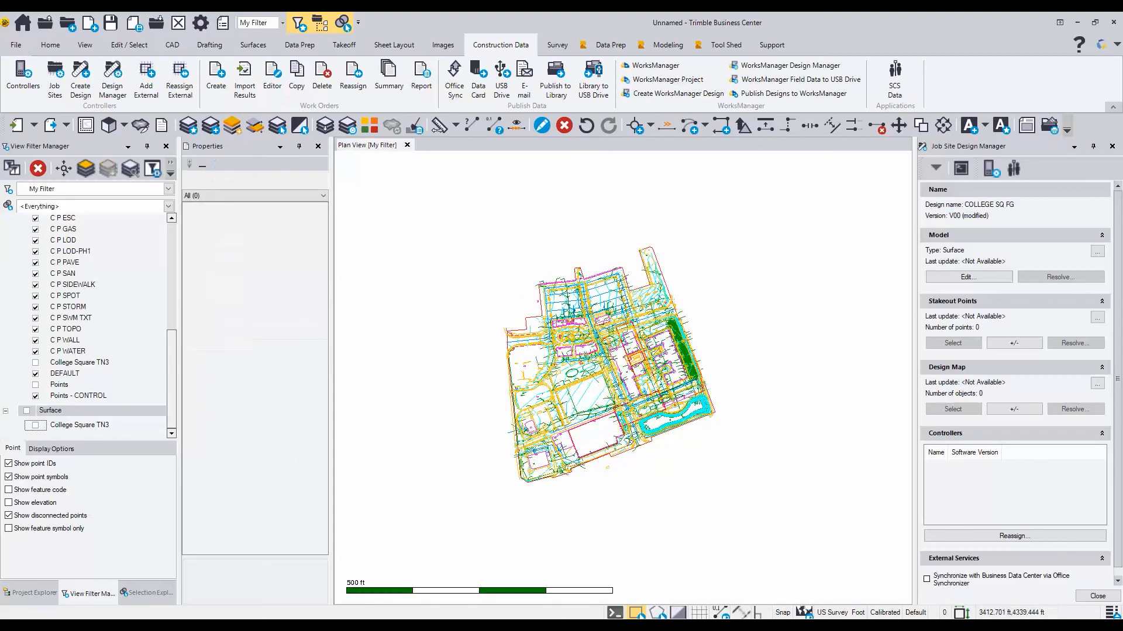
Add all members of the imported College Sq Linework.dxf to the COLLEGE SQ FG design map, close the design manager and clear the selection
{"action": "left_click", "coordinate": [32, 593]}
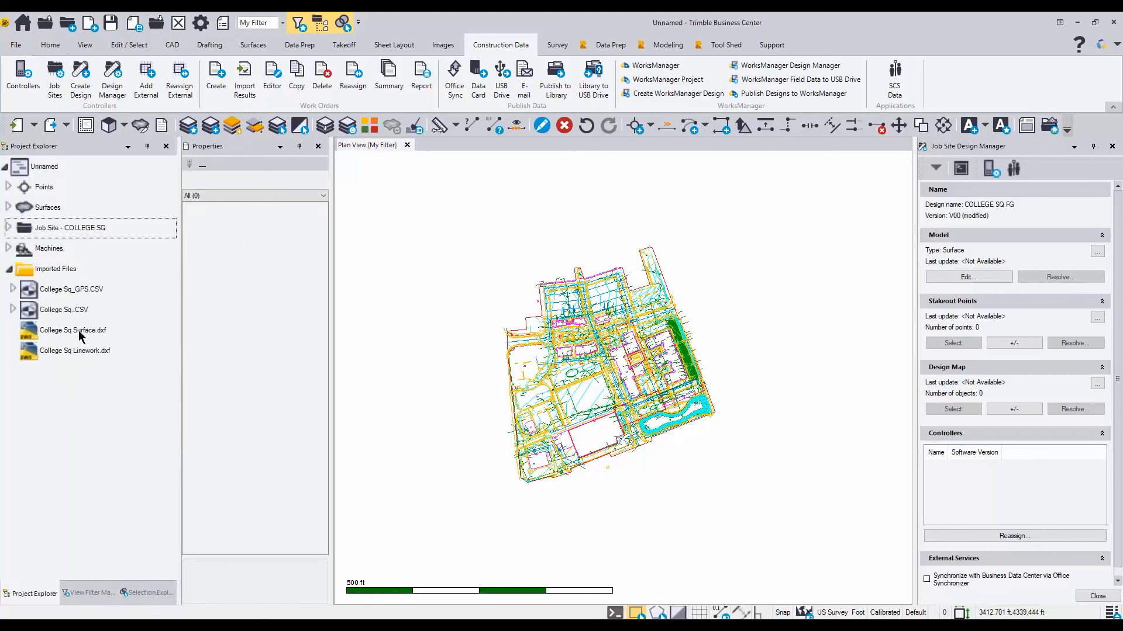
{"action": "left_click", "coordinate": [84, 353]}
{"action": "right_click", "coordinate": [84, 353]}
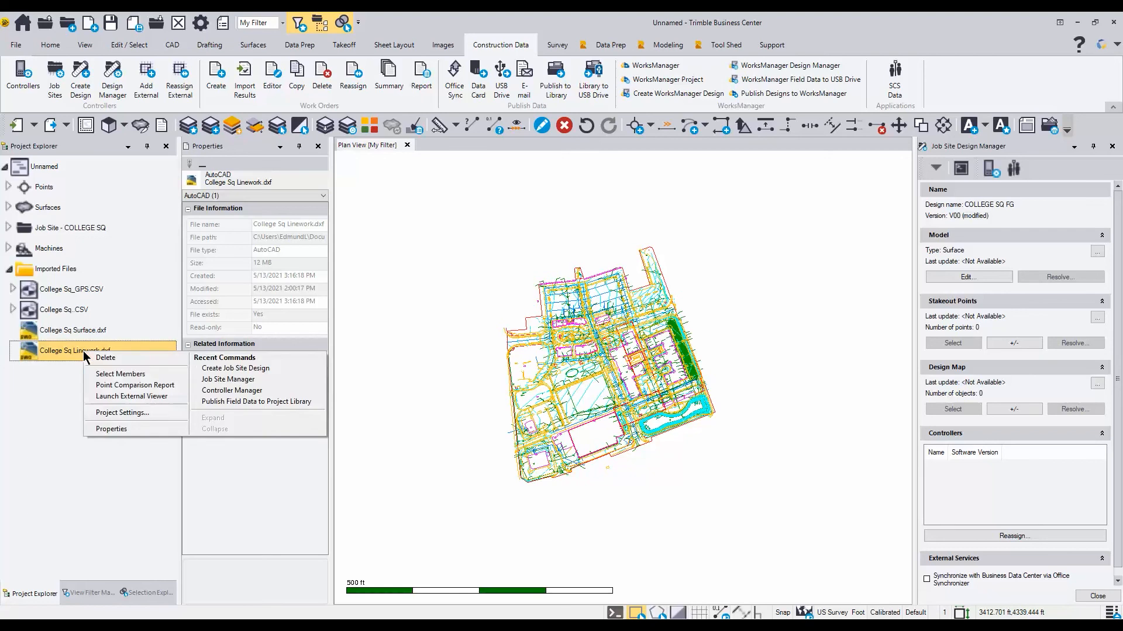
{"action": "left_click", "coordinate": [119, 375]}
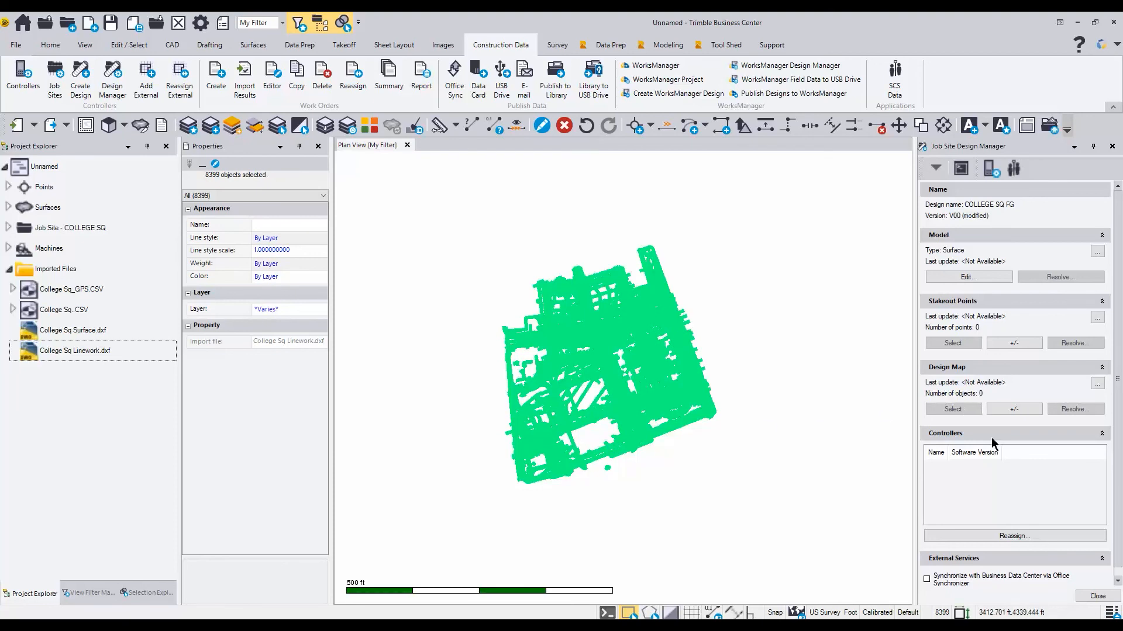
{"action": "left_click", "coordinate": [1014, 409]}
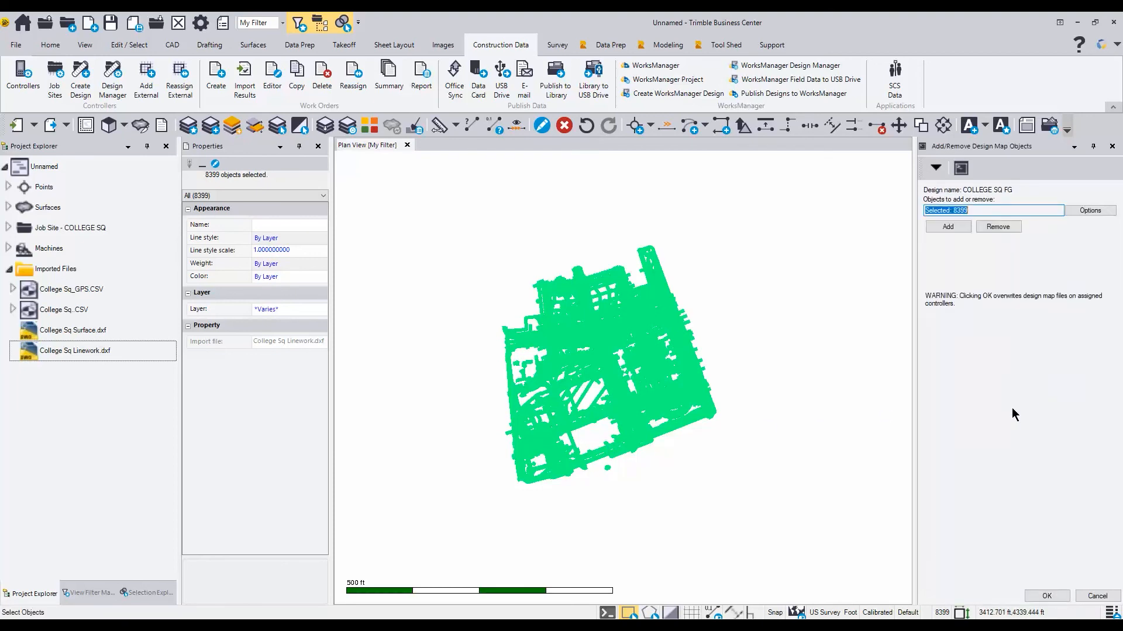
{"action": "left_click", "coordinate": [952, 227]}
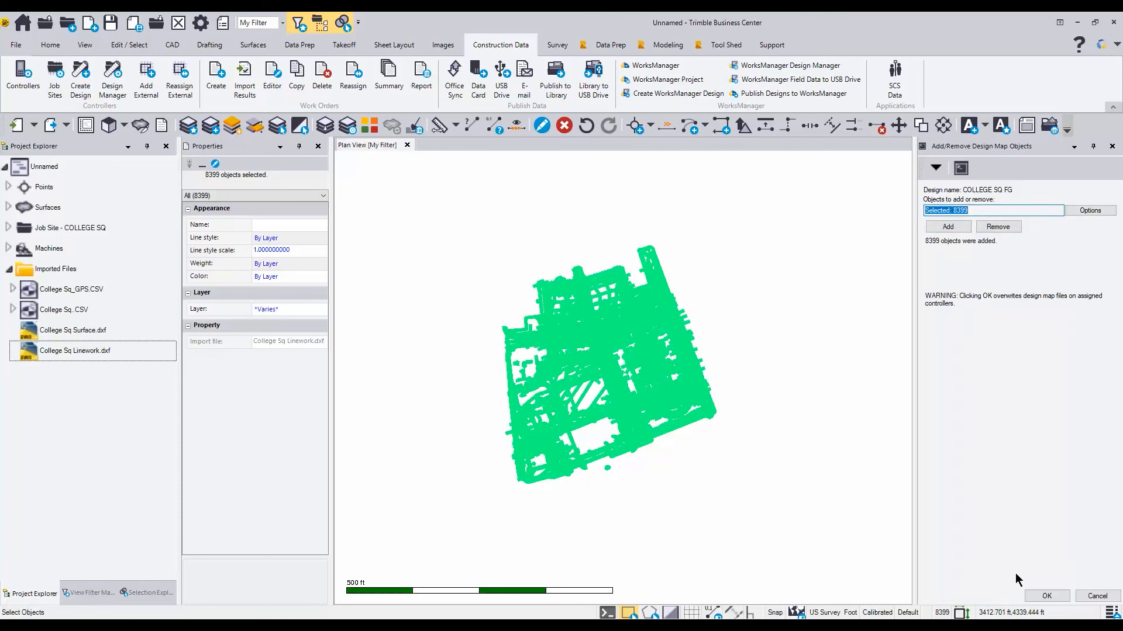
{"action": "left_click", "coordinate": [1046, 596]}
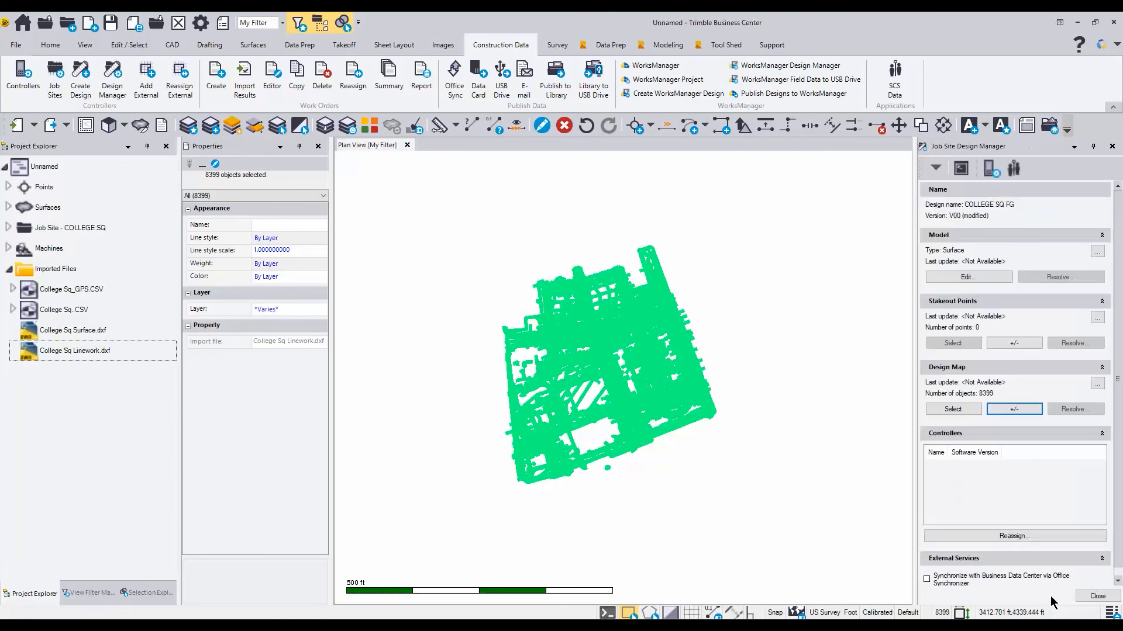
{"action": "left_click", "coordinate": [1097, 596]}
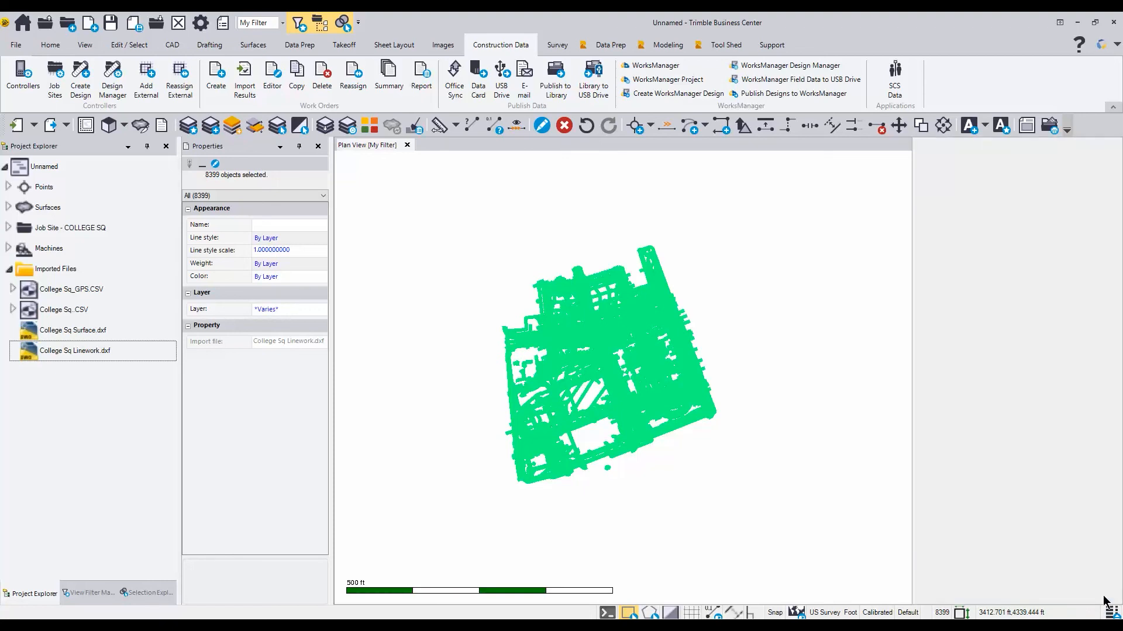
{"action": "key", "text": "Escape"}
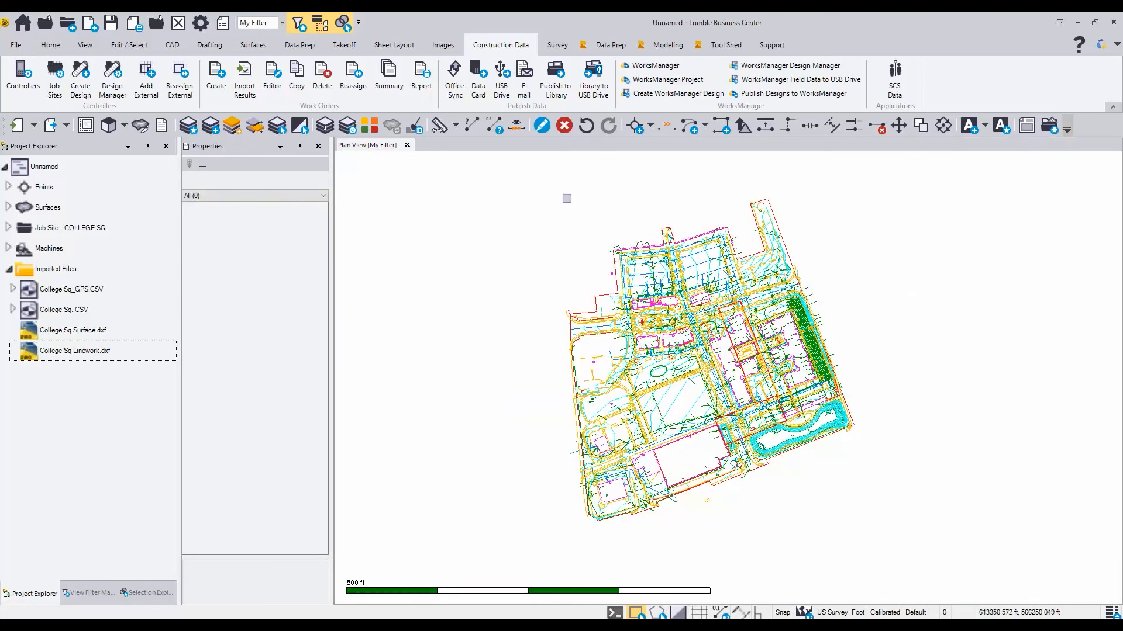
Publish the site calibration, control points, site map and COLLEGE SQ FG design to the COLLEGE SQ project library
{"action": "left_click", "coordinate": [557, 83]}
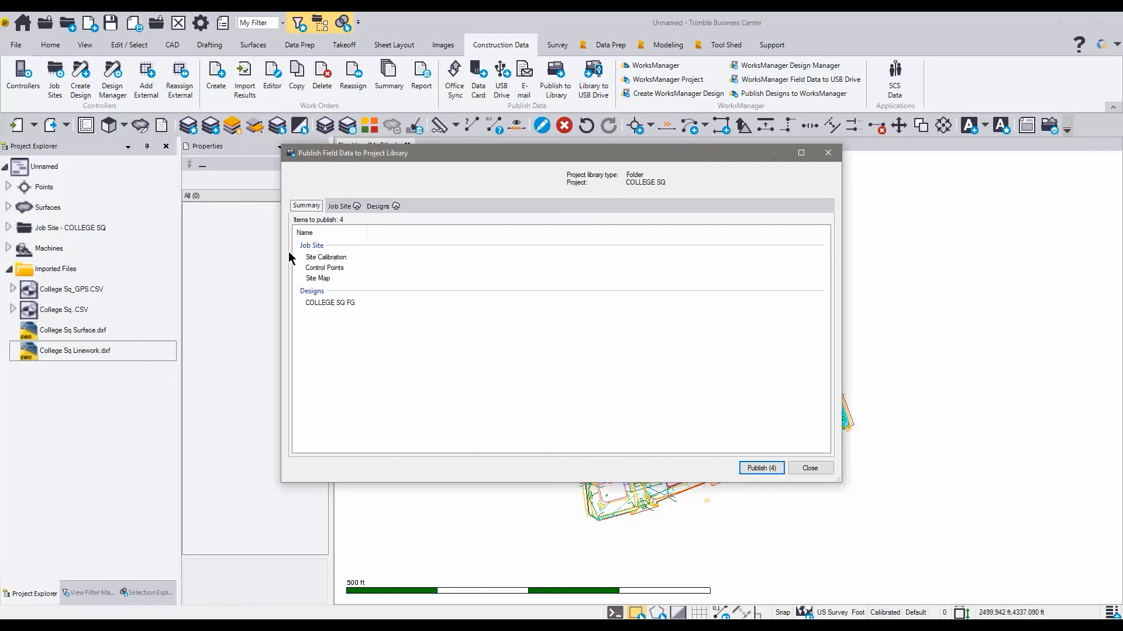
{"action": "left_click", "coordinate": [763, 468]}
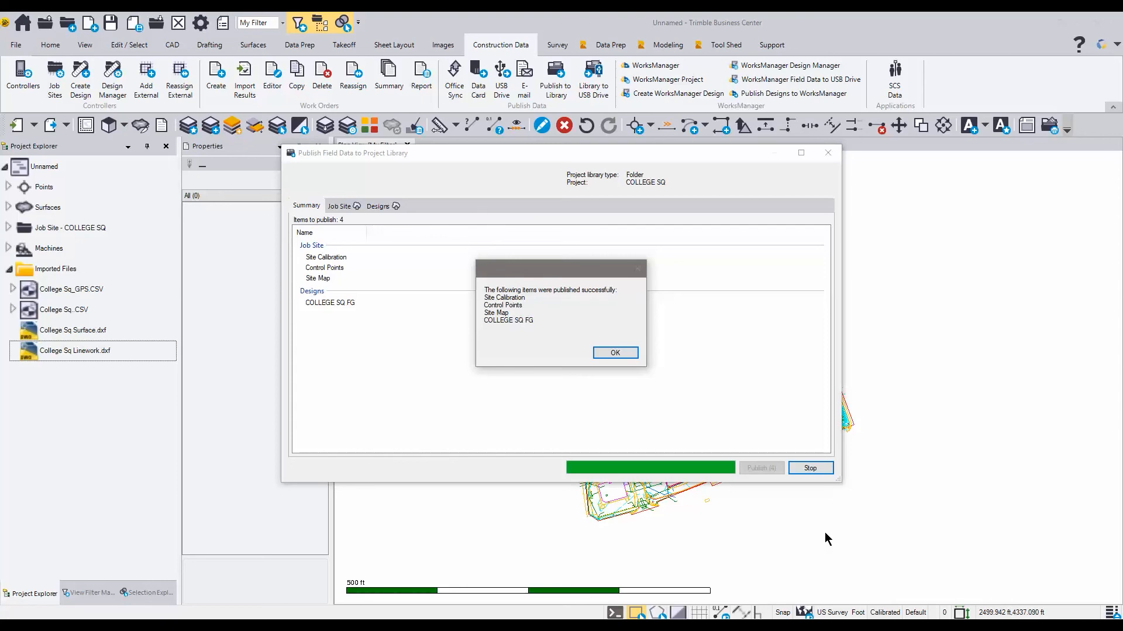
{"action": "left_click", "coordinate": [615, 352]}
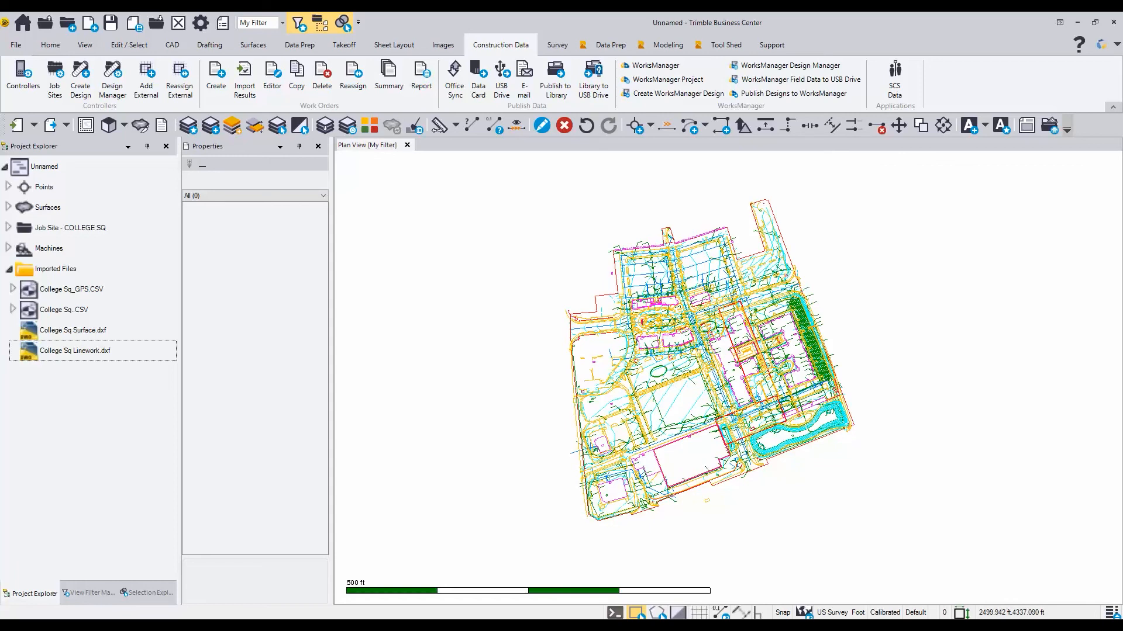
Switch to File Explorer and examine the published files in C:\ProjectLibrary\Projects\COLLEGE SQ\OfficeData and its Designs folder
{"action": "left_click_drag", "start_coordinate": [1122, 152], "coordinate": [613, 89]}
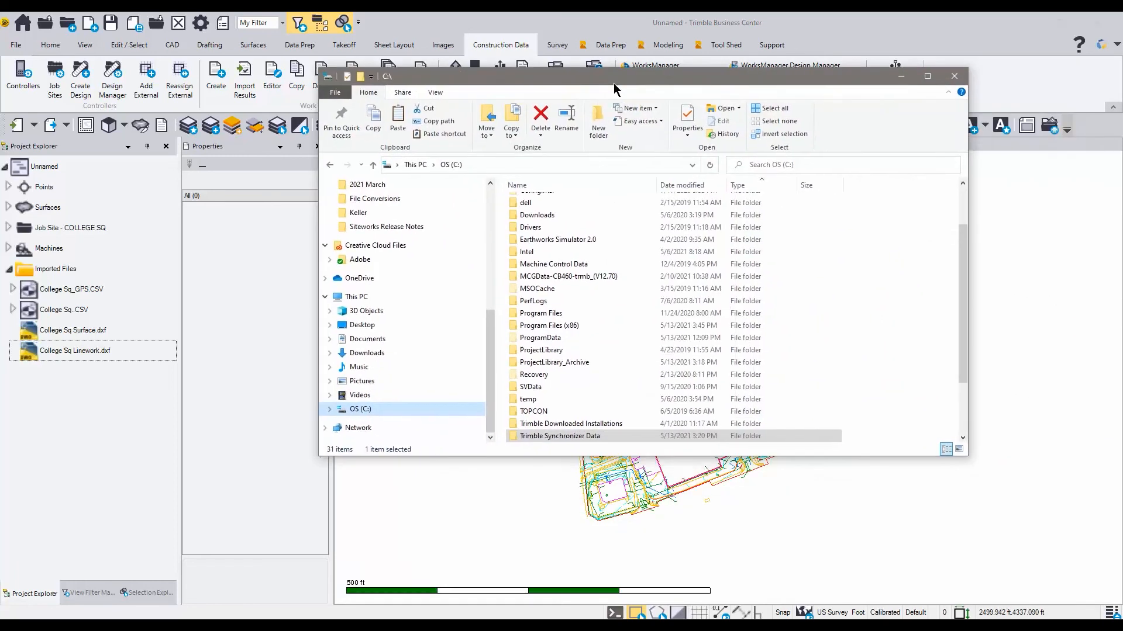
{"action": "scroll", "coordinate": [556, 325], "scroll_direction": "down", "scroll_amount": 1}
{"action": "left_click", "coordinate": [549, 314]}
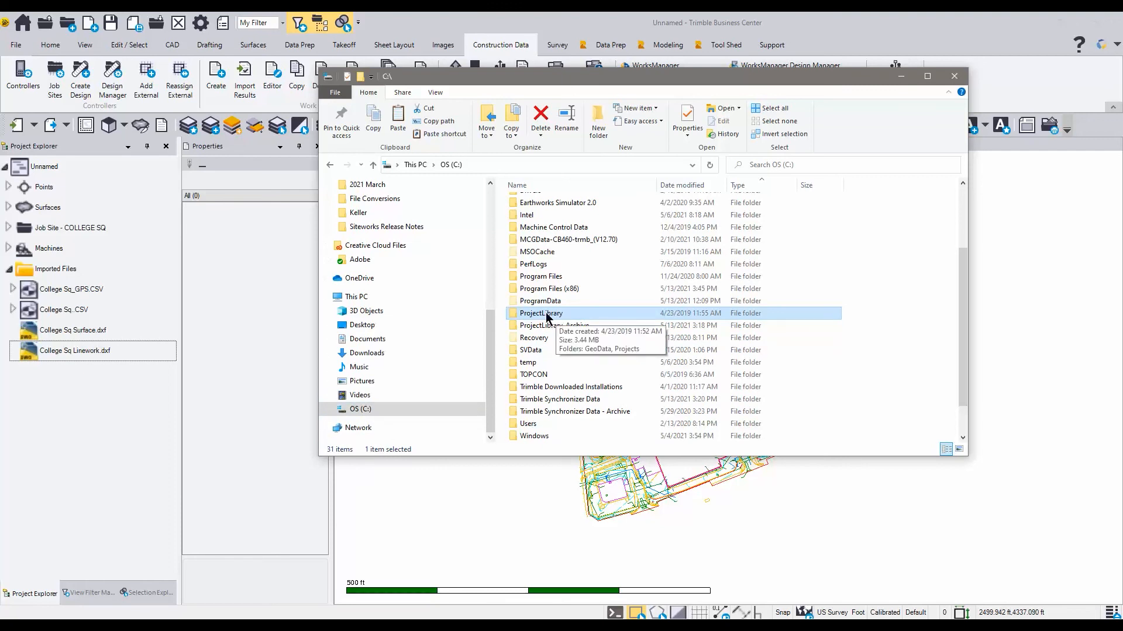
{"action": "double_click", "coordinate": [556, 315]}
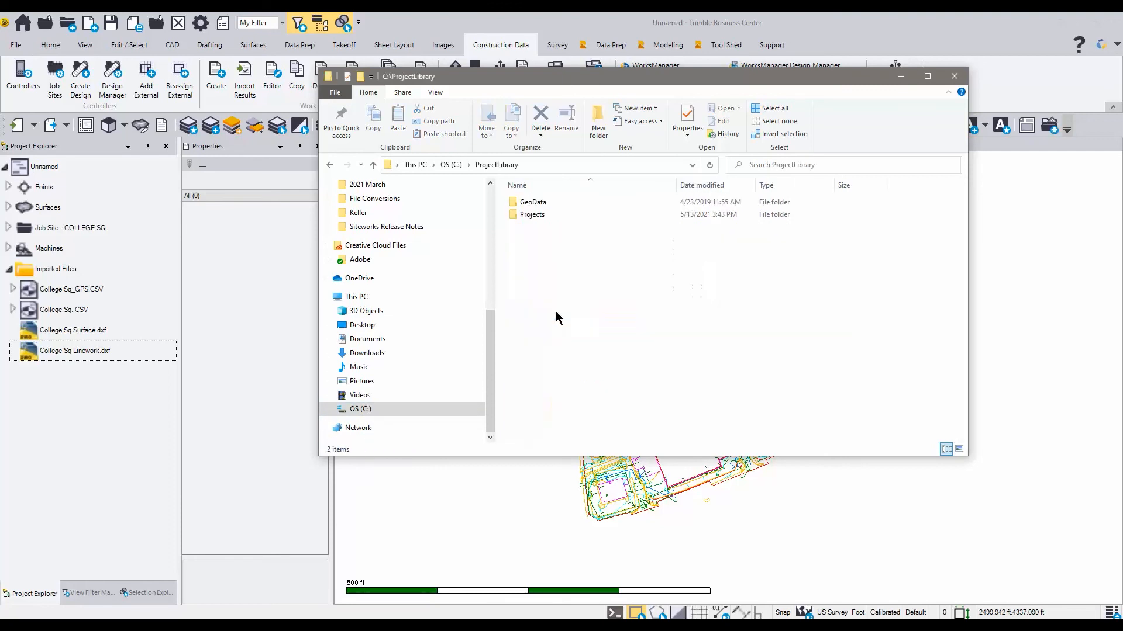
{"action": "double_click", "coordinate": [538, 215]}
{"action": "double_click", "coordinate": [556, 205]}
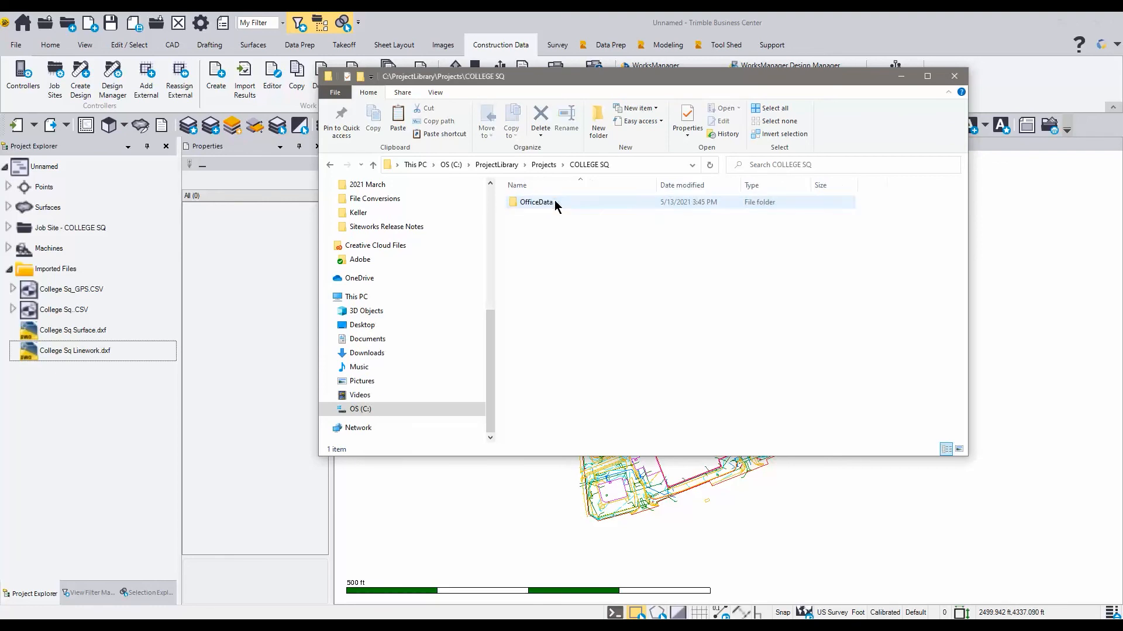
{"action": "double_click", "coordinate": [556, 204]}
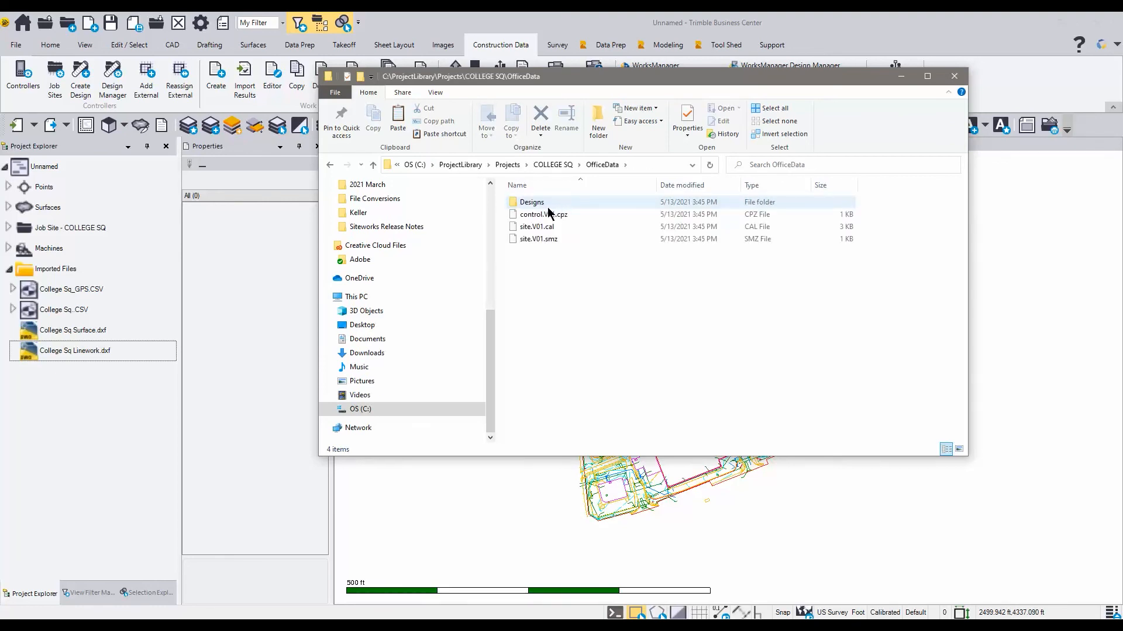
{"action": "double_click", "coordinate": [532, 203]}
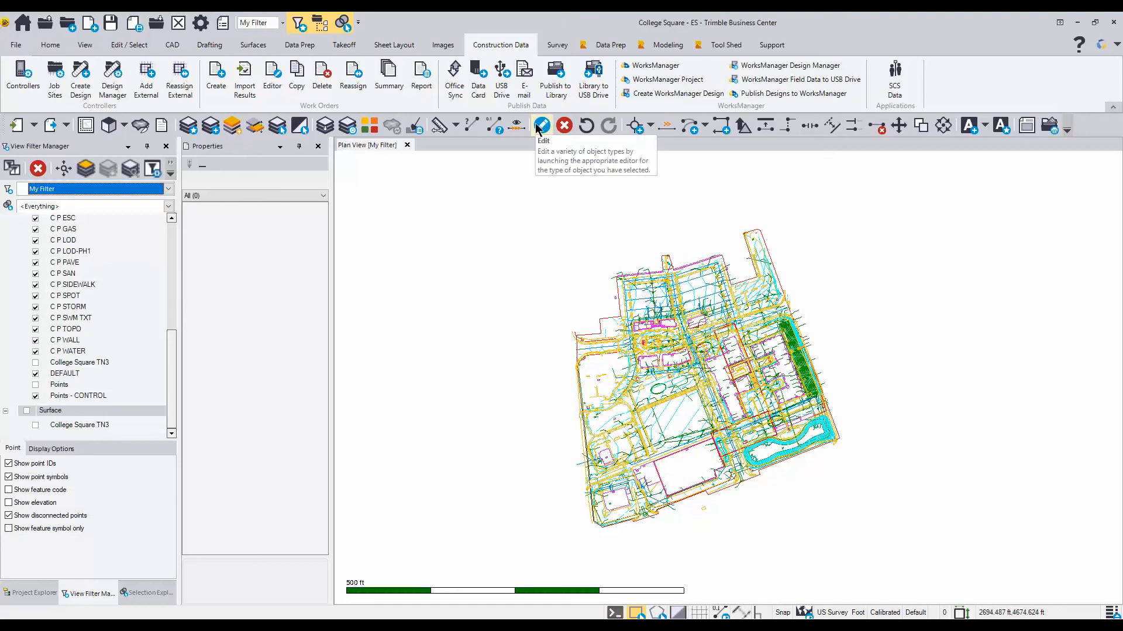
Copy the COLLEGE SQ project library's job site and design files to the USB flash drive location D:\ProjectLibrary
{"action": "left_click", "coordinate": [603, 75]}
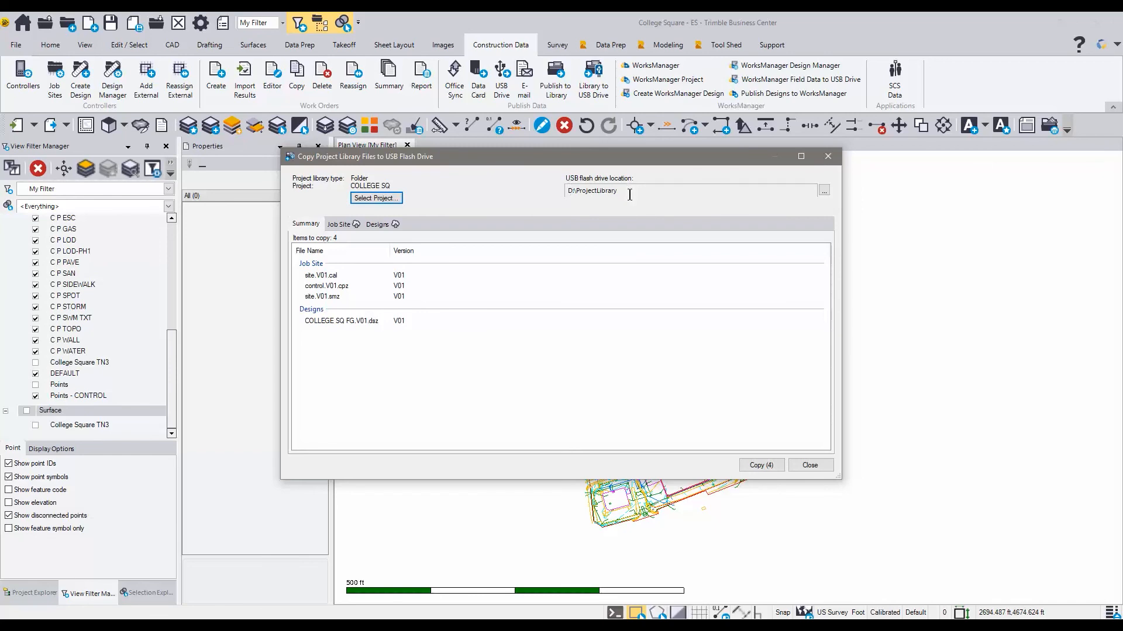
{"action": "left_click", "coordinate": [763, 466]}
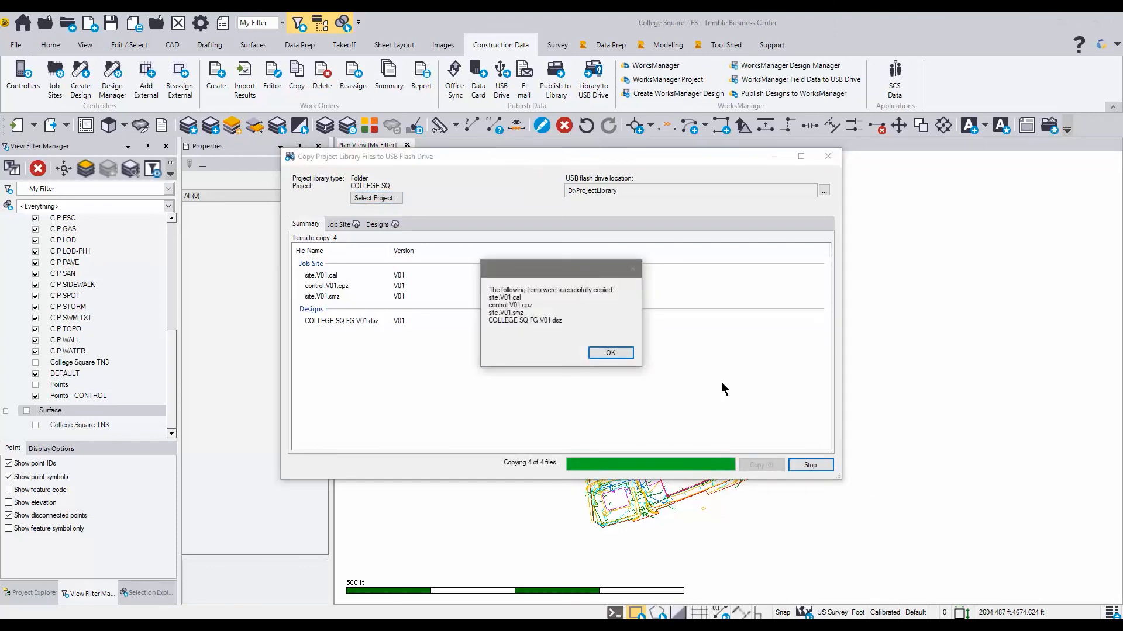
{"action": "left_click", "coordinate": [610, 353]}
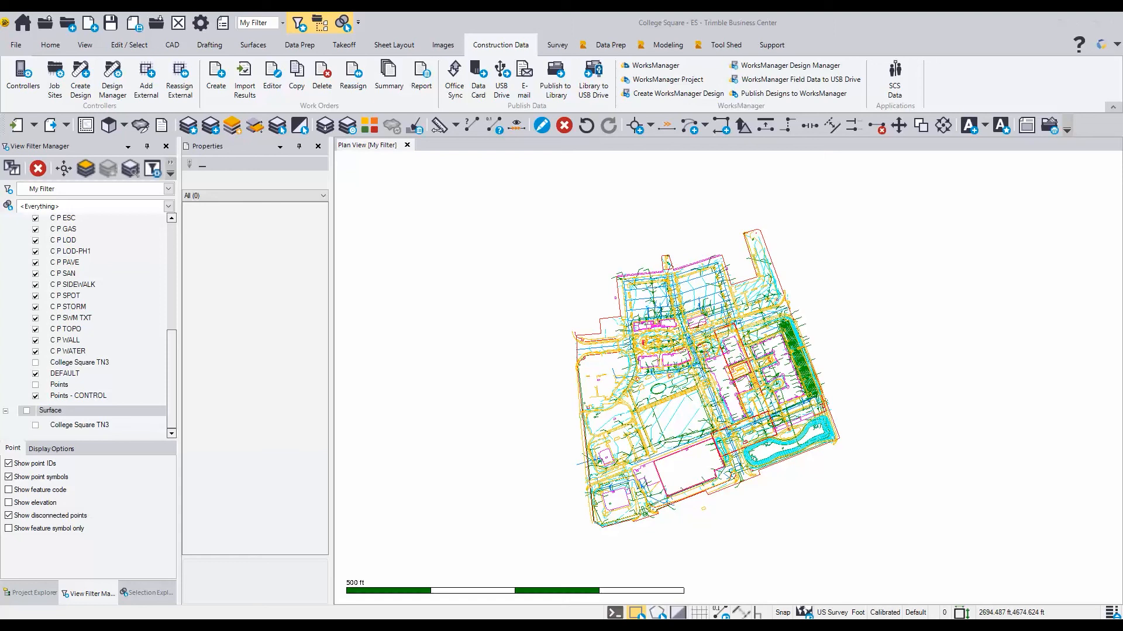
Switch to File Explorer and examine the copied design file in D:\ProjectLibrary\Projects\COLLEGE SQ\OfficeData\Designs on the USB drive
{"action": "left_click_drag", "start_coordinate": [644, 110], "coordinate": [499, 93]}
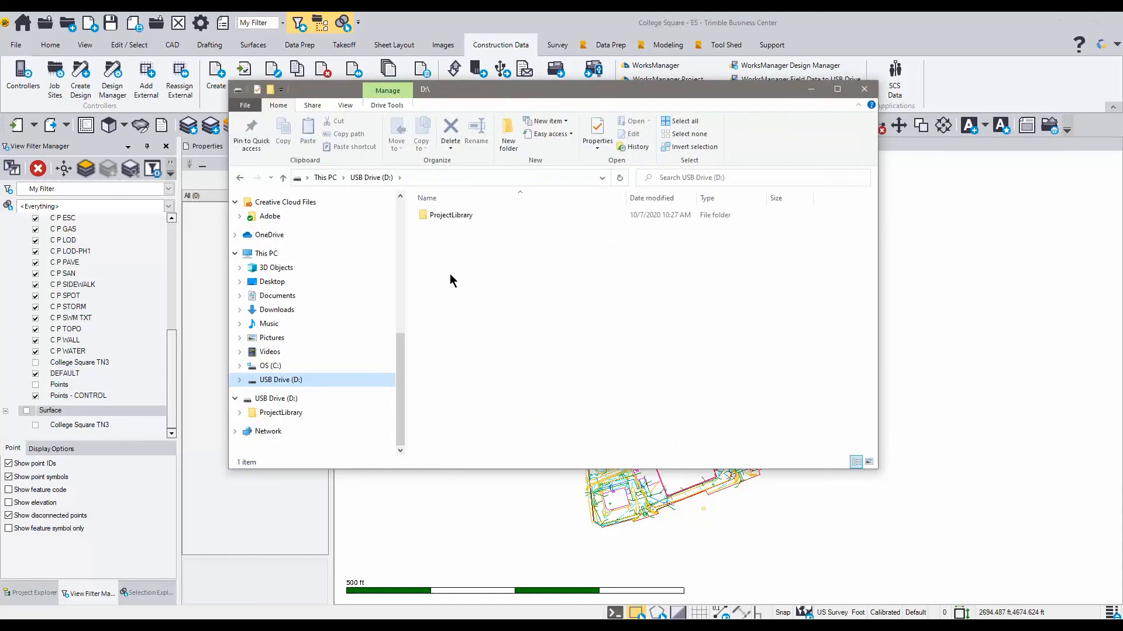
{"action": "left_click", "coordinate": [447, 219]}
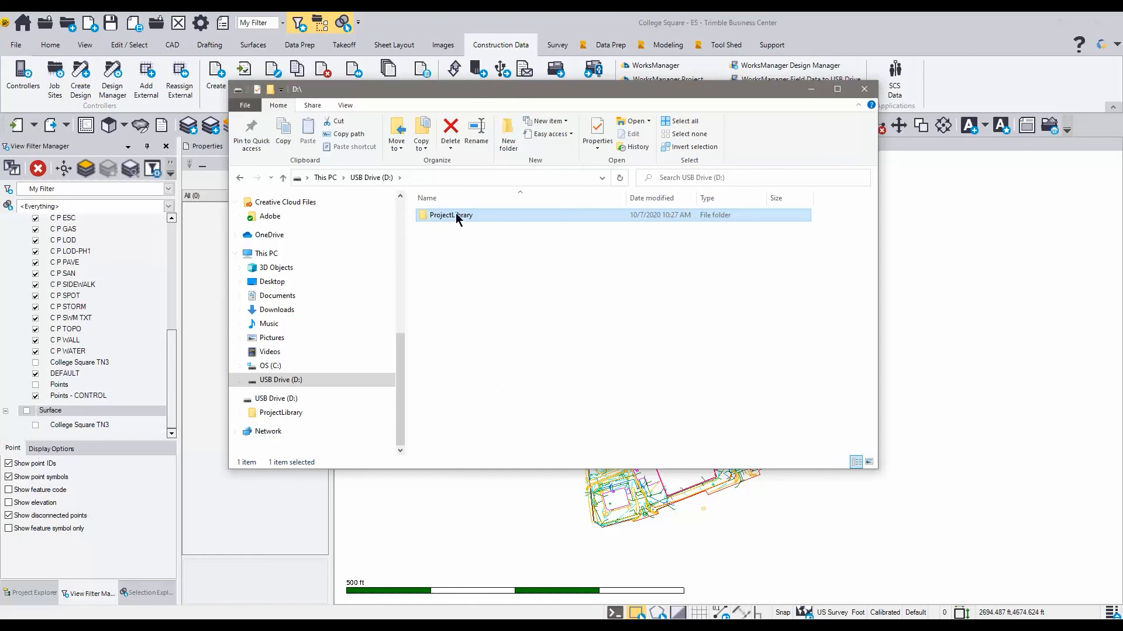
{"action": "double_click", "coordinate": [455, 214]}
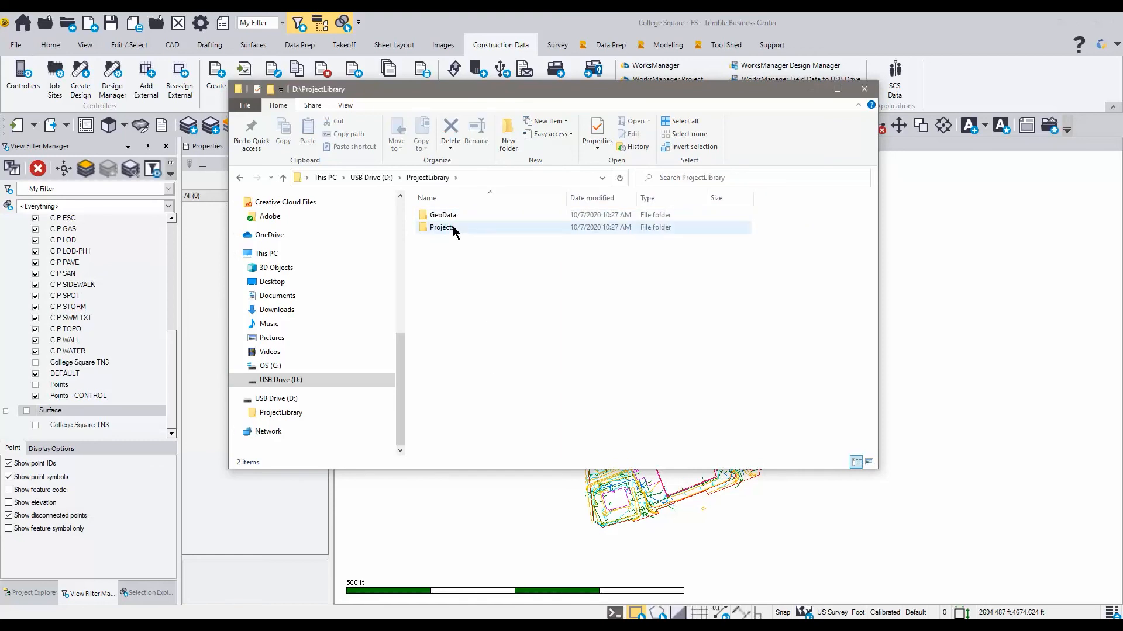
{"action": "double_click", "coordinate": [453, 228]}
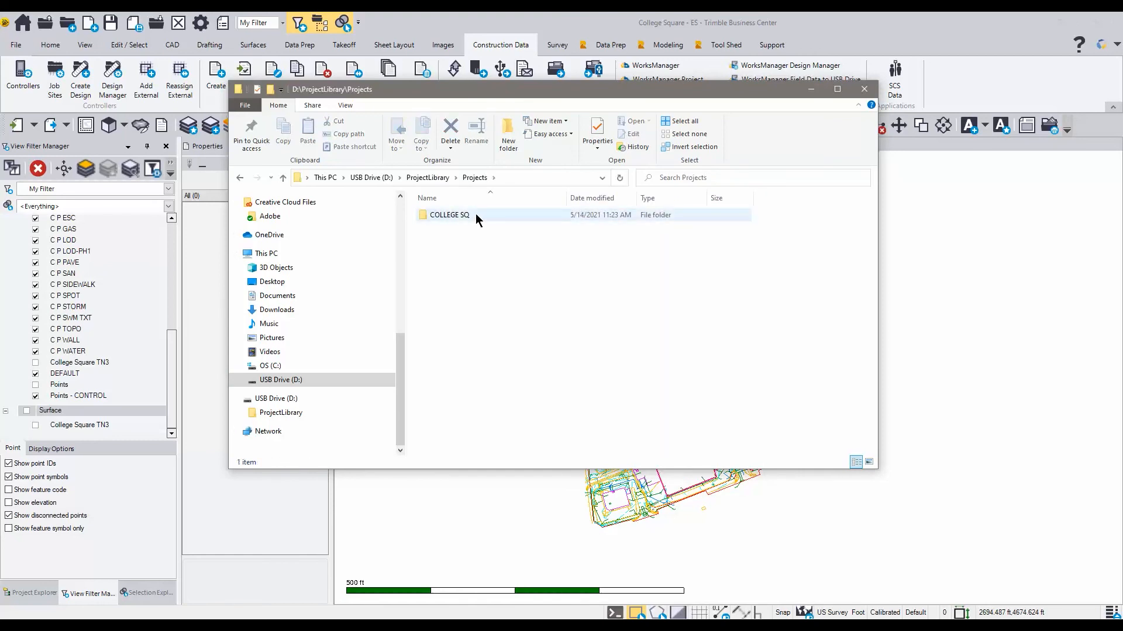
{"action": "double_click", "coordinate": [476, 216]}
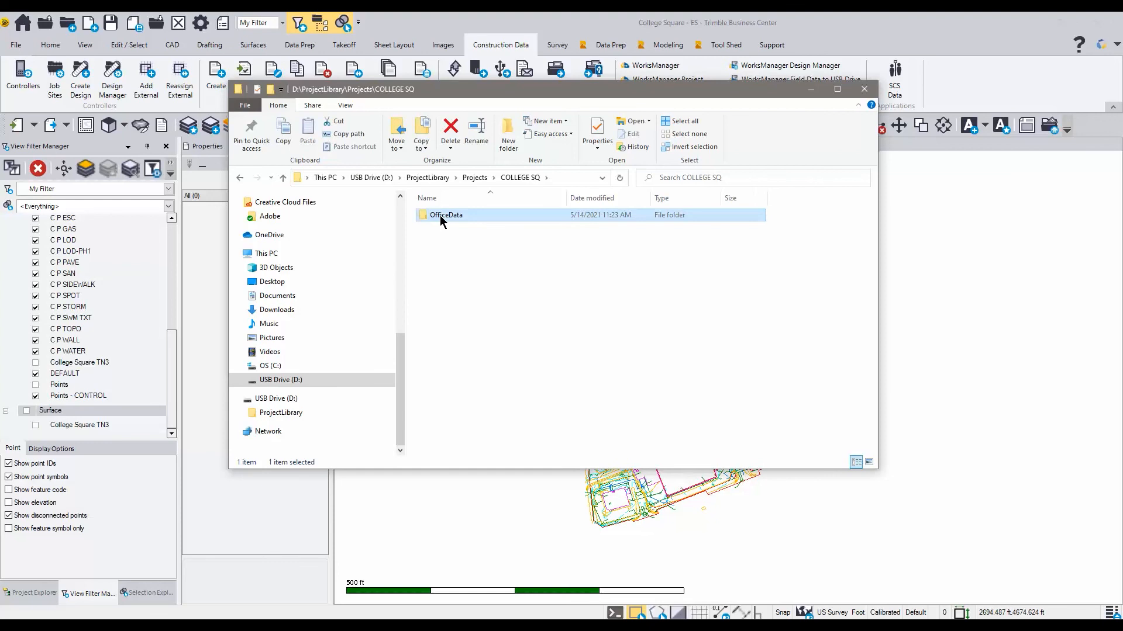
{"action": "double_click", "coordinate": [439, 215]}
{"action": "double_click", "coordinate": [454, 214]}
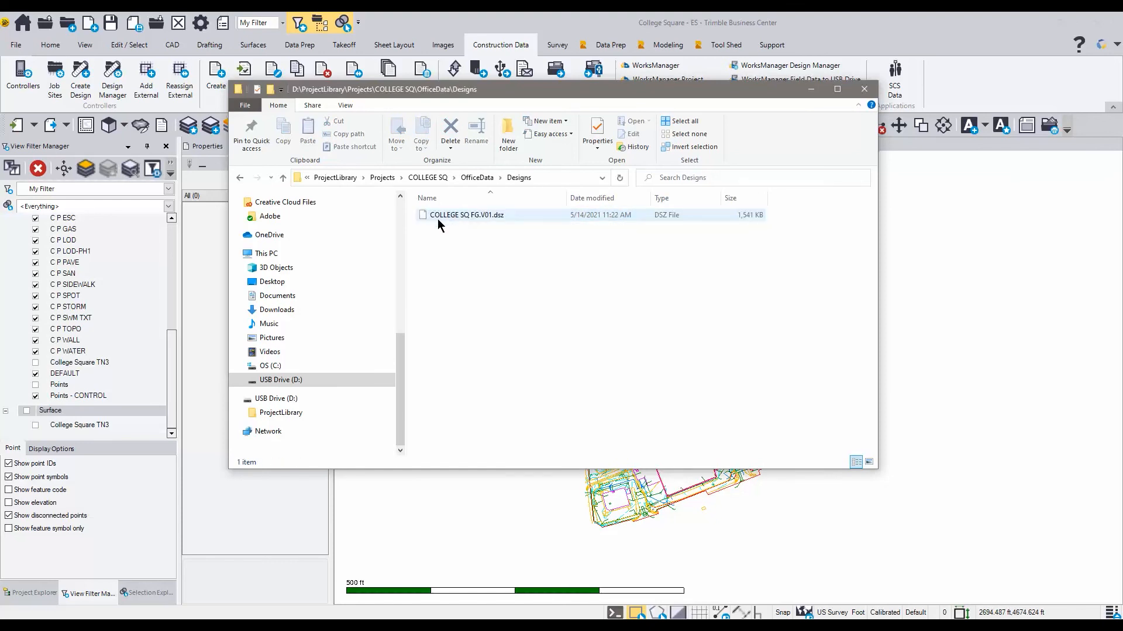